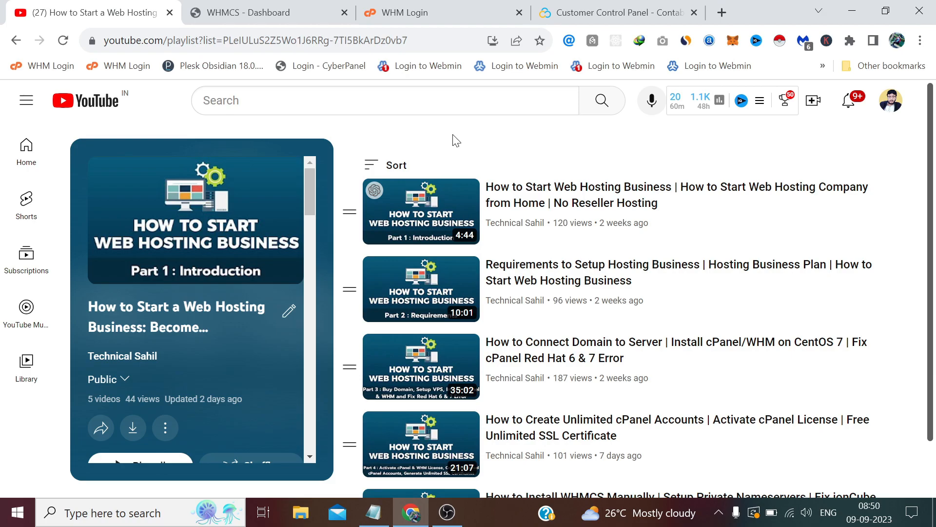
Step: Switch from the YouTube playlist to the WHMCS admin dashboard tab
{"action": "left_click", "coordinate": [263, 11]}
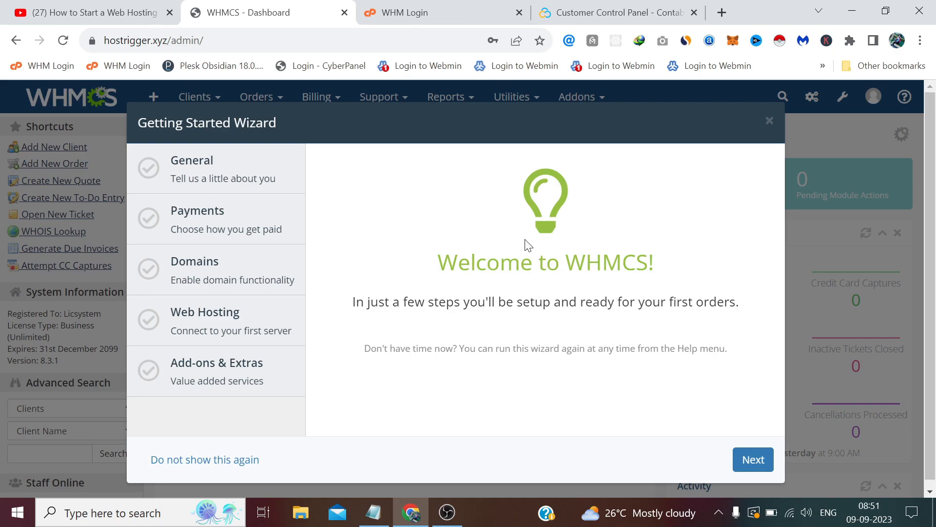
Step: Begin the wizard's General step and replace the company name with Hostrigger
{"action": "left_click", "coordinate": [753, 461]}
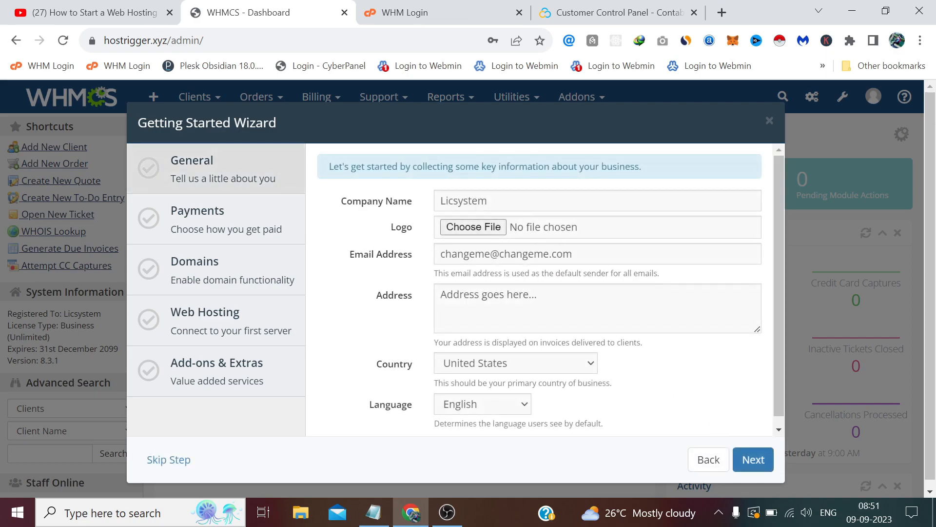
{"action": "double_click", "coordinate": [443, 201]}
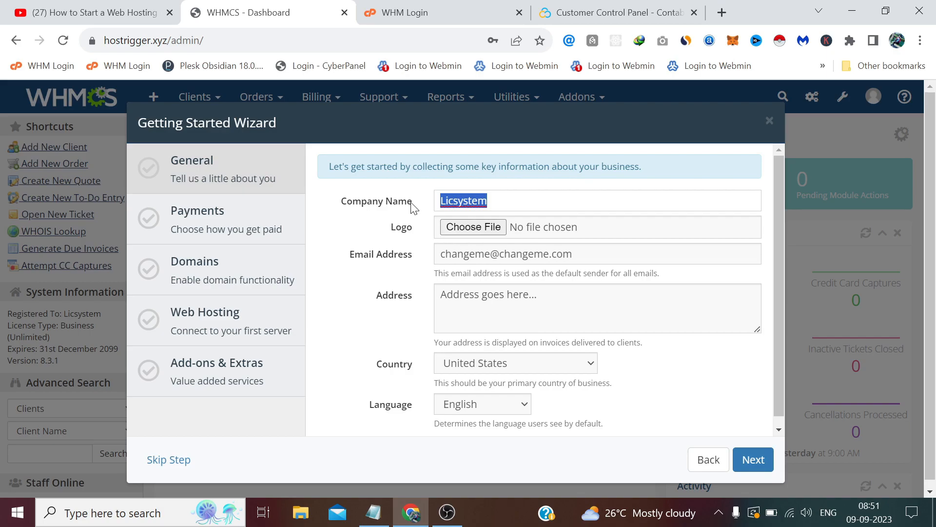
{"action": "type", "text": "Hostrigger"}
Step: Attach logo.png from the Desktop as the company logo
{"action": "left_click", "coordinate": [475, 228]}
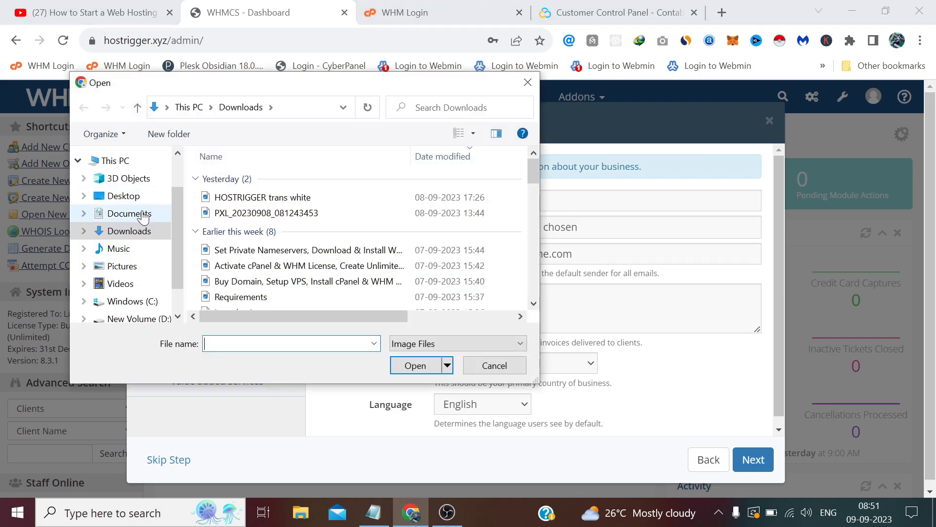
{"action": "left_click", "coordinate": [133, 195]}
{"action": "left_click", "coordinate": [429, 209]}
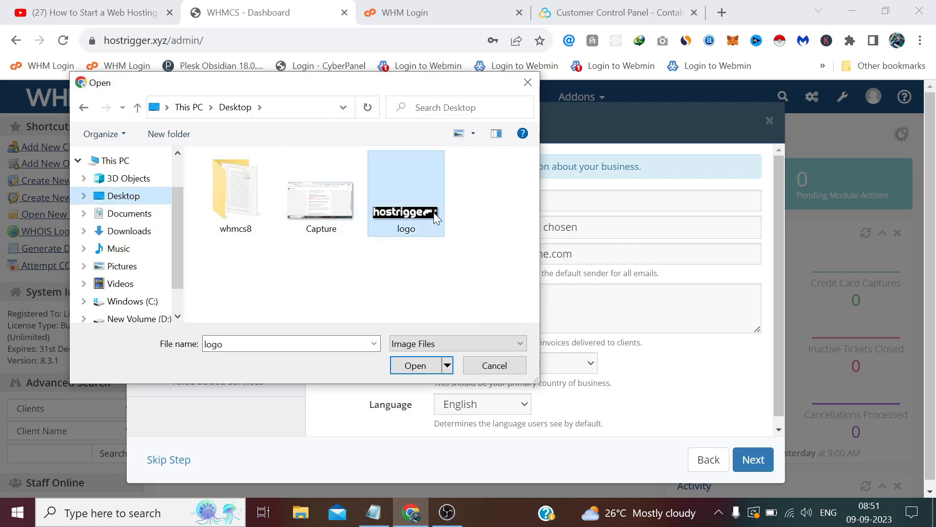
{"action": "left_click", "coordinate": [418, 366]}
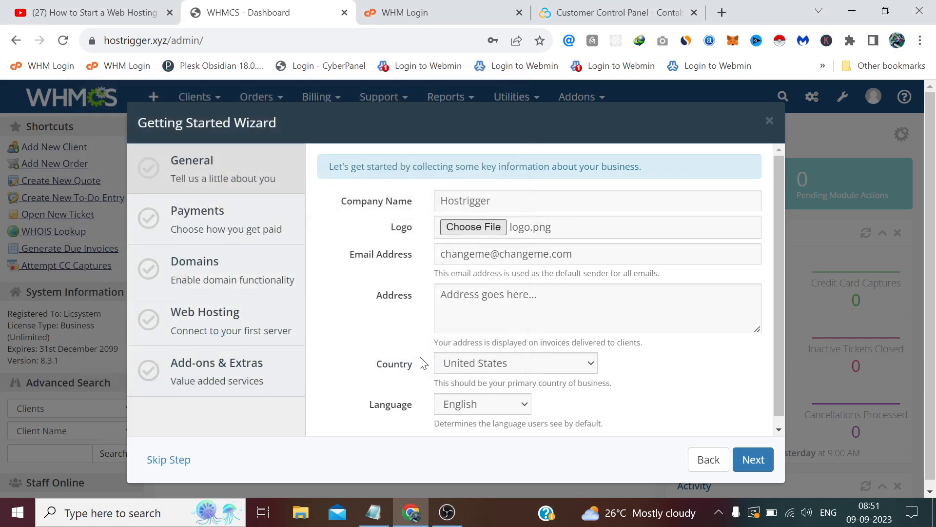
{"action": "left_click_drag", "start_coordinate": [576, 244], "coordinate": [430, 247]}
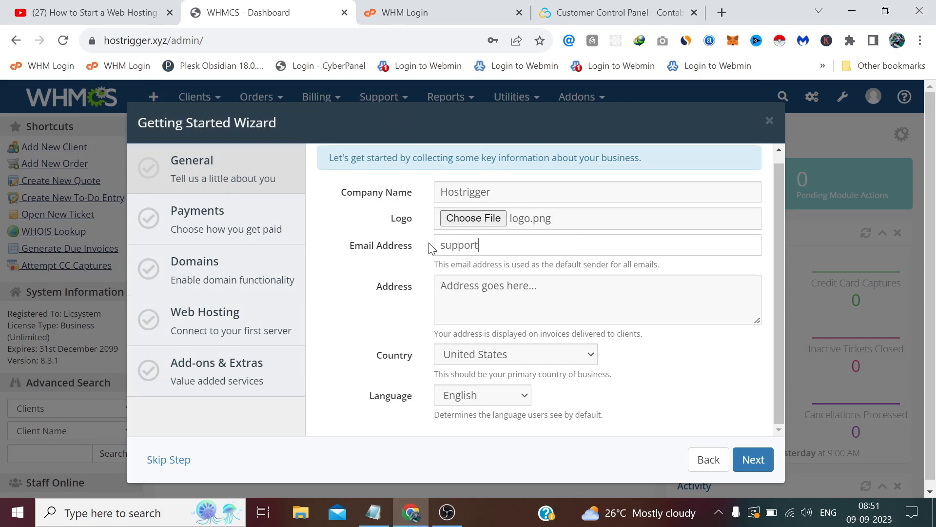
{"action": "left_click_drag", "start_coordinate": [554, 246], "coordinate": [444, 246]}
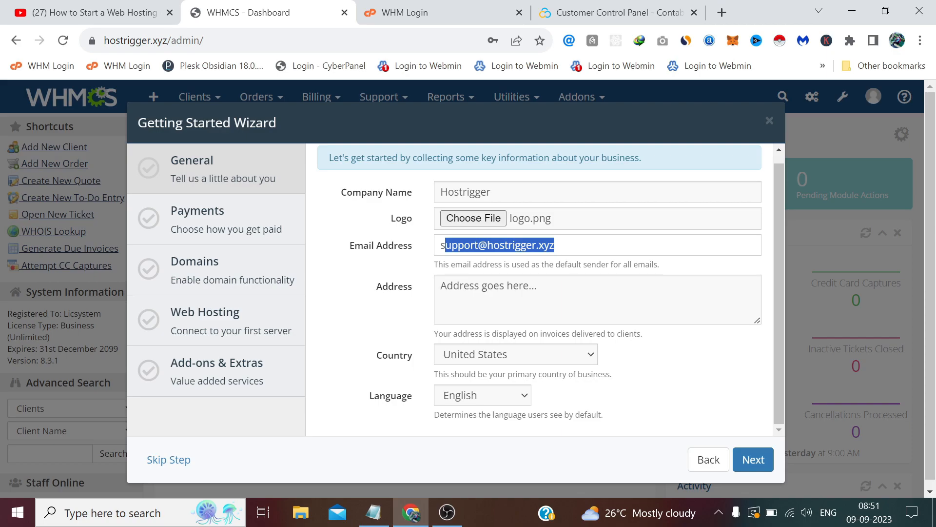
{"action": "left_click", "coordinate": [557, 245]}
{"action": "left_click_drag", "start_coordinate": [538, 286], "coordinate": [419, 287]}
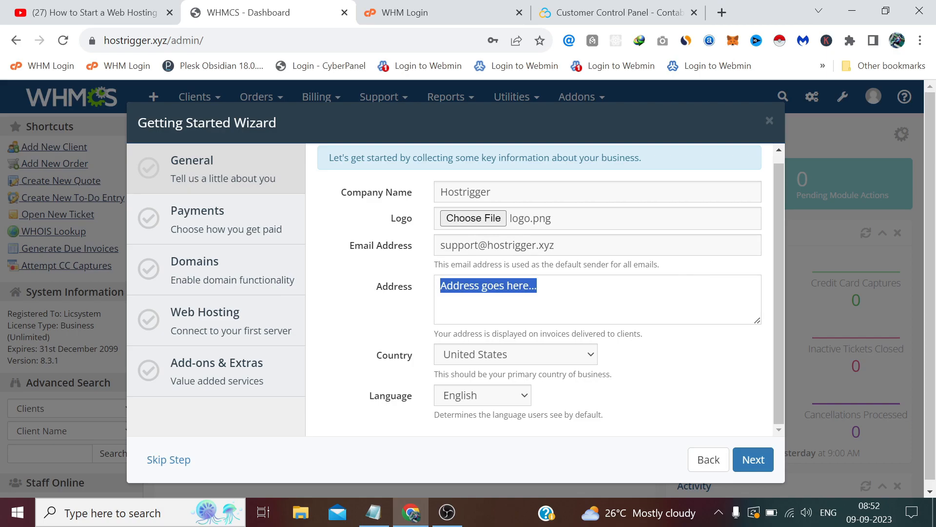
{"action": "type", "text": "123"}
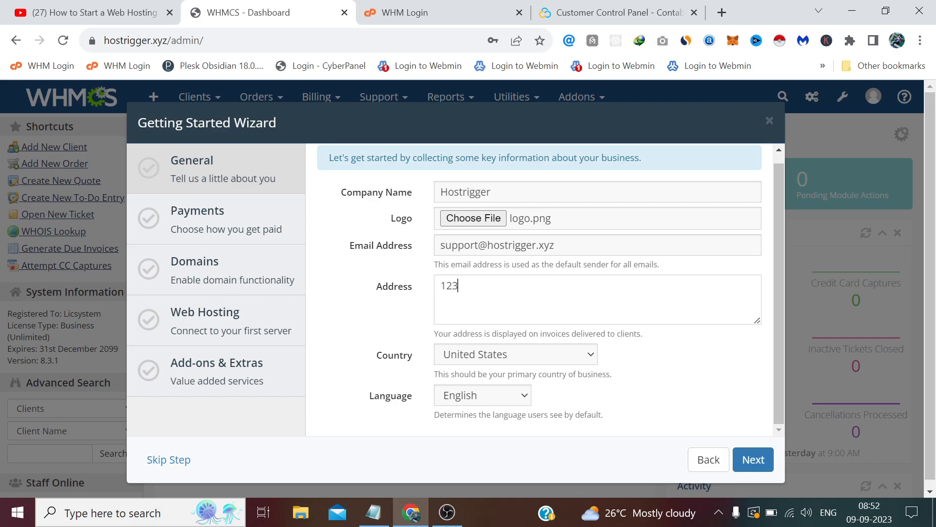
{"action": "type", "text": " House No. Random S"}
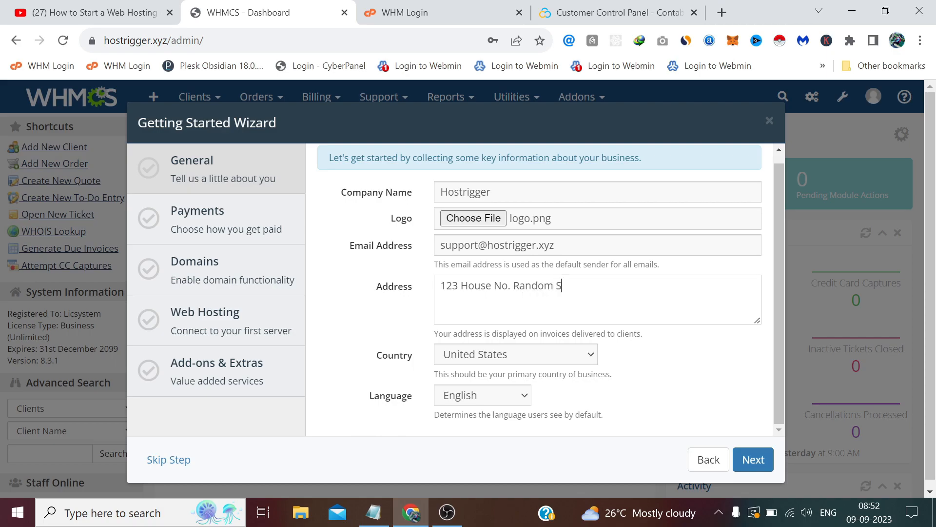
{"action": "type", "text": "treet ABC"}
{"action": "left_click_drag", "start_coordinate": [607, 286], "coordinate": [396, 287]}
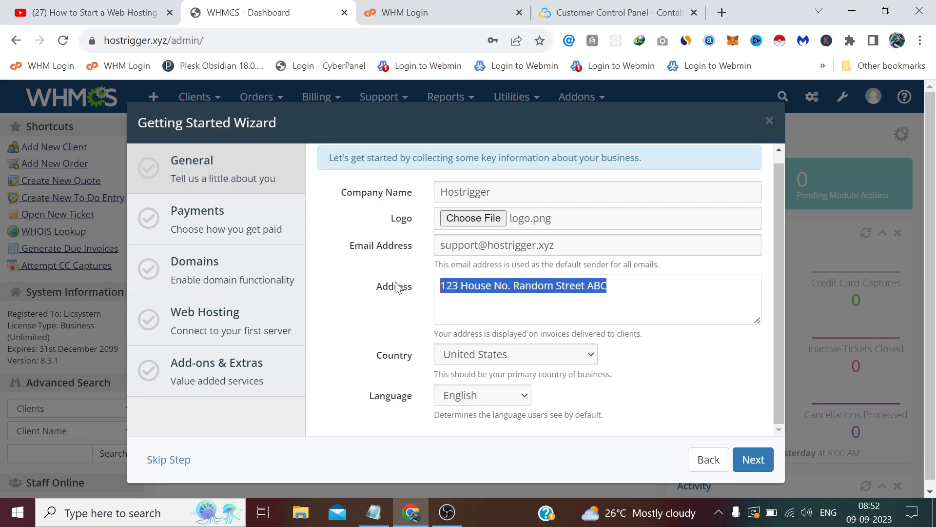
{"action": "left_click", "coordinate": [370, 319]}
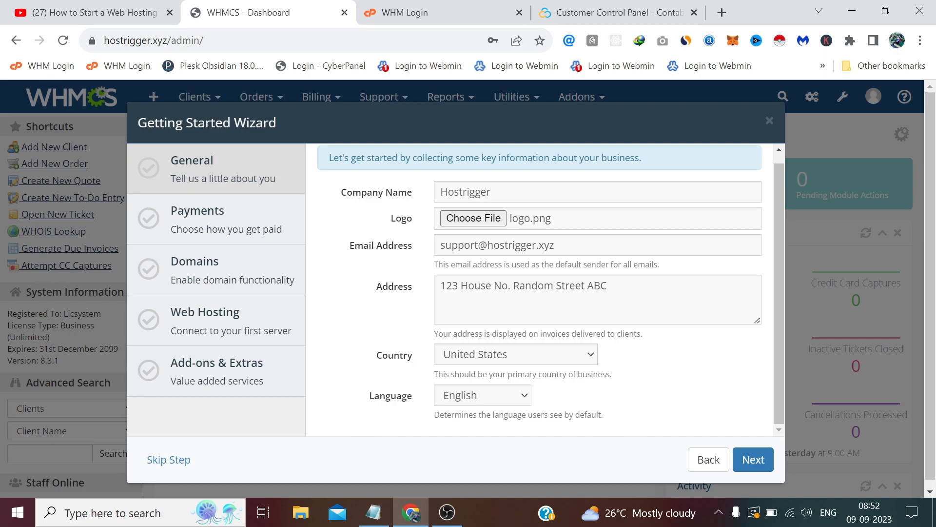
Step: Set the business country to India and submit the General step
{"action": "scroll", "coordinate": [488, 354], "scroll_direction": "down", "scroll_amount": 1}
{"action": "left_click", "coordinate": [489, 353]}
{"action": "key", "text": "i"}
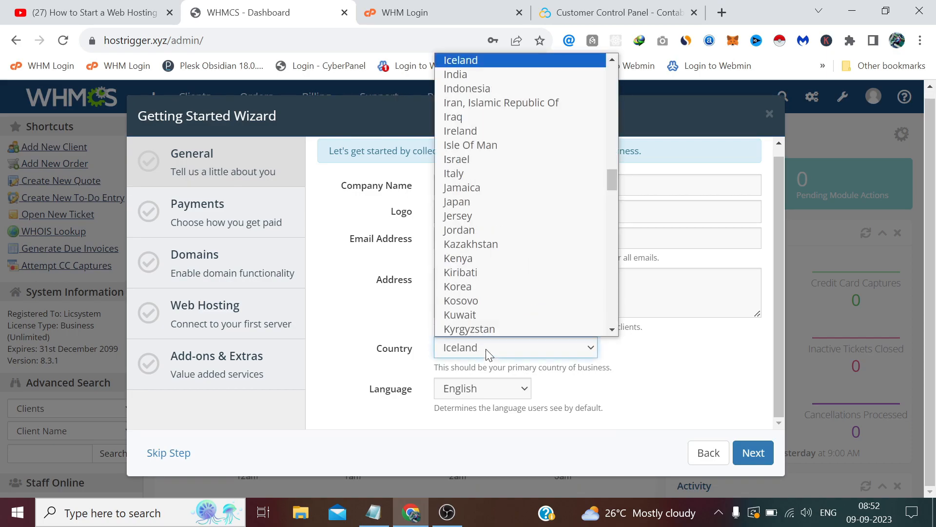
{"action": "left_click", "coordinate": [493, 73]}
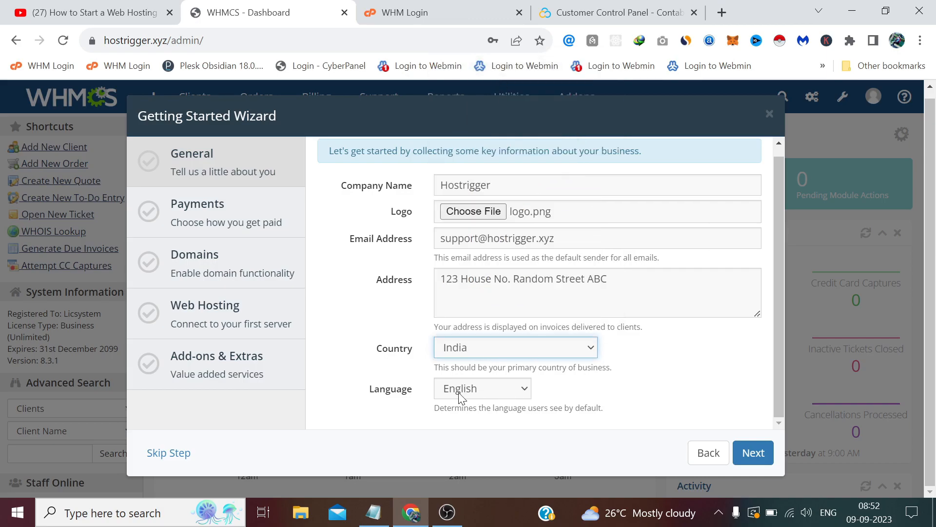
{"action": "left_click", "coordinate": [655, 386]}
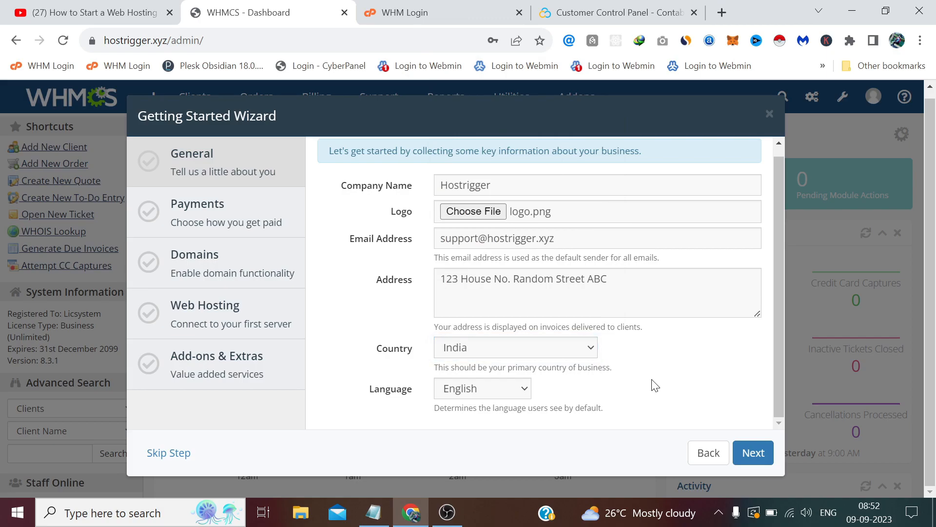
{"action": "left_click", "coordinate": [753, 454]}
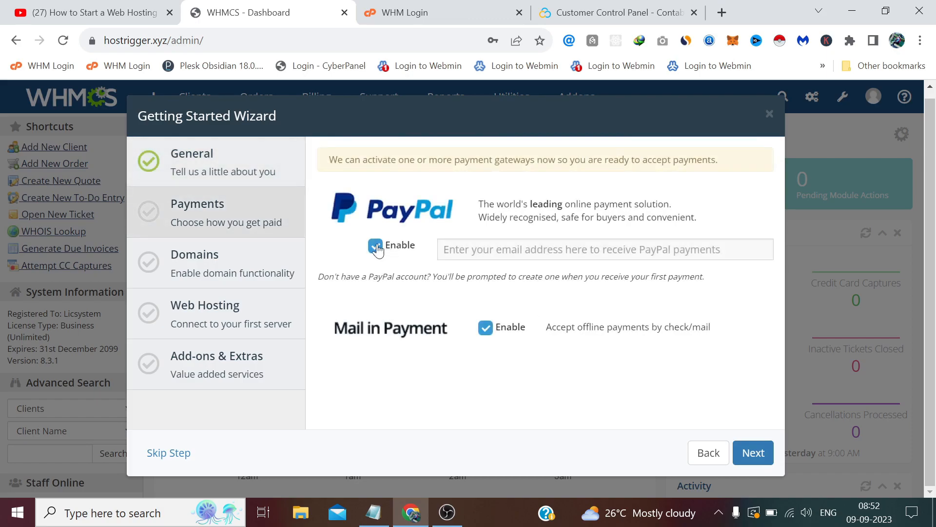
Step: Disable the PayPal and Mail in Payment gateways and continue to Domains
{"action": "left_click", "coordinate": [375, 247]}
{"action": "left_click", "coordinate": [491, 330]}
{"action": "left_click", "coordinate": [752, 453]}
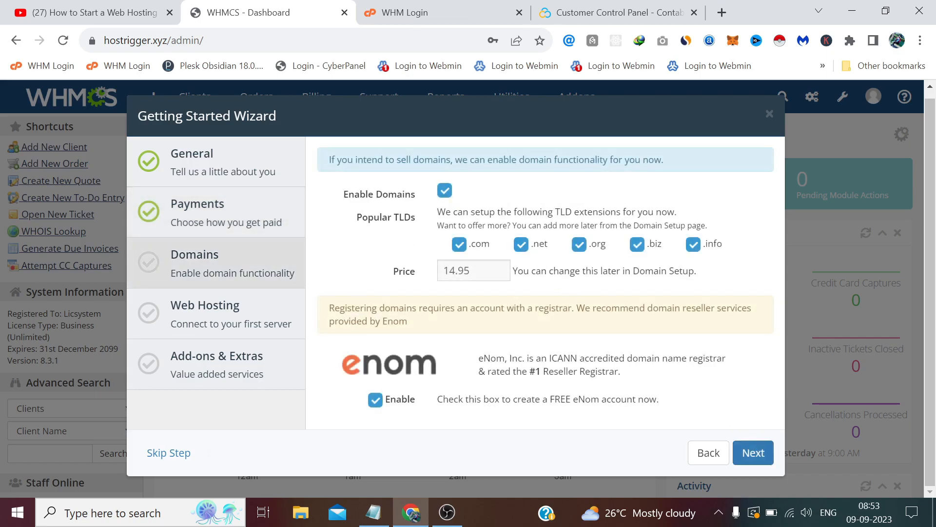
Step: Untick .com, .net, .org, .biz and .info with domains still enabled, and decline the eNom account
{"action": "left_click", "coordinate": [444, 191]}
{"action": "left_click", "coordinate": [460, 244]}
{"action": "left_click", "coordinate": [522, 244]}
{"action": "left_click", "coordinate": [579, 244]}
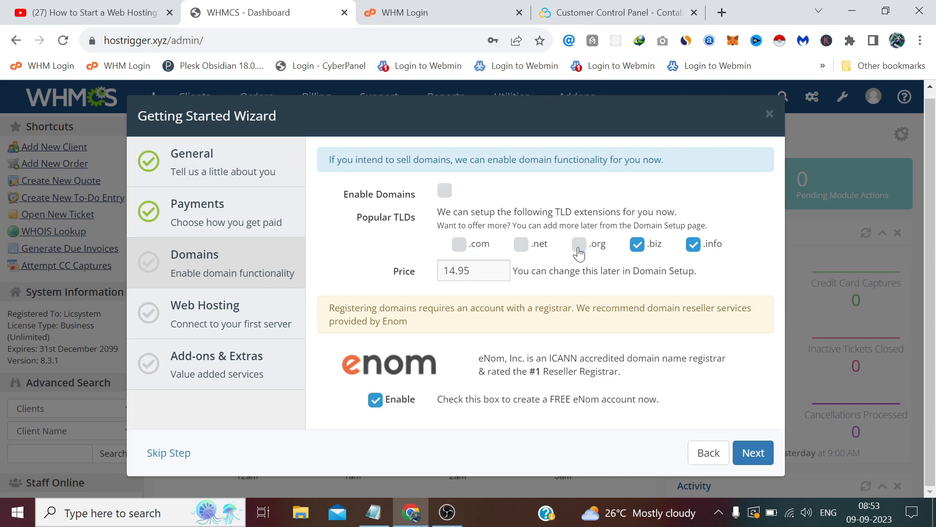
{"action": "left_click", "coordinate": [636, 244]}
{"action": "left_click", "coordinate": [444, 191]}
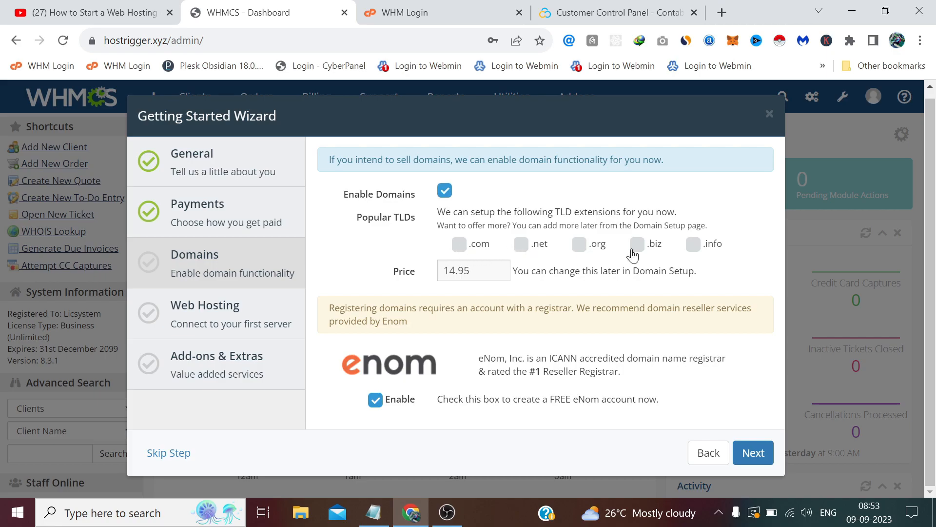
{"action": "left_click", "coordinate": [442, 271]}
{"action": "left_click", "coordinate": [390, 243]}
{"action": "left_click", "coordinate": [375, 400]}
Step: Skip the Web Hosting and Add-ons steps and finish the Getting Started Wizard
{"action": "left_click", "coordinate": [743, 444]}
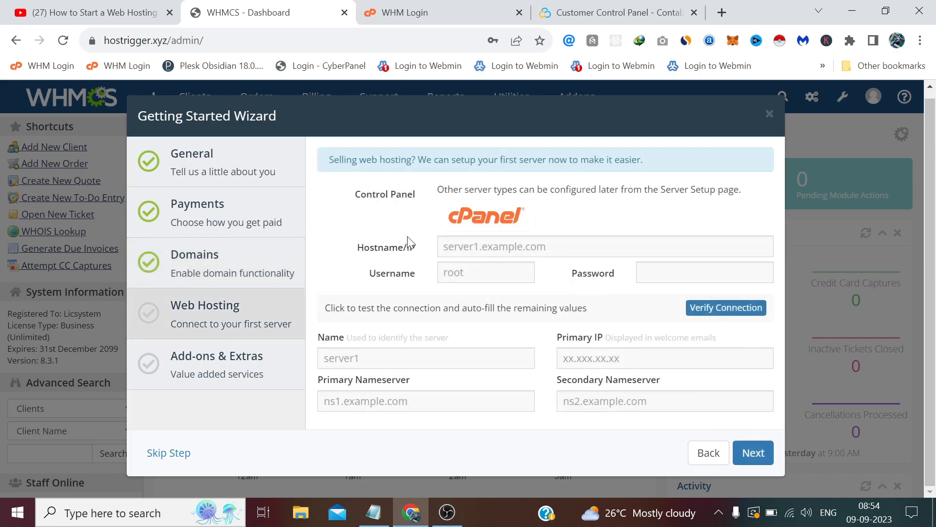
{"action": "left_click", "coordinate": [194, 453]}
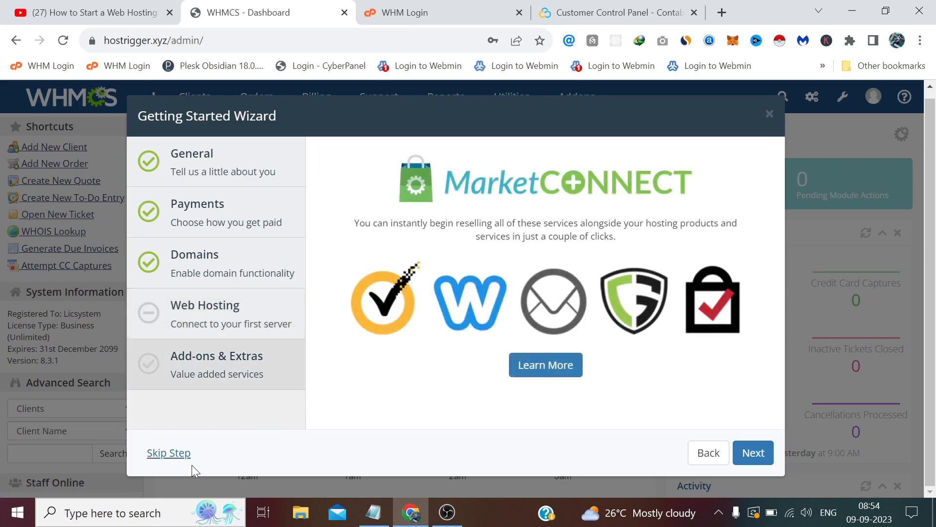
{"action": "left_click", "coordinate": [177, 459]}
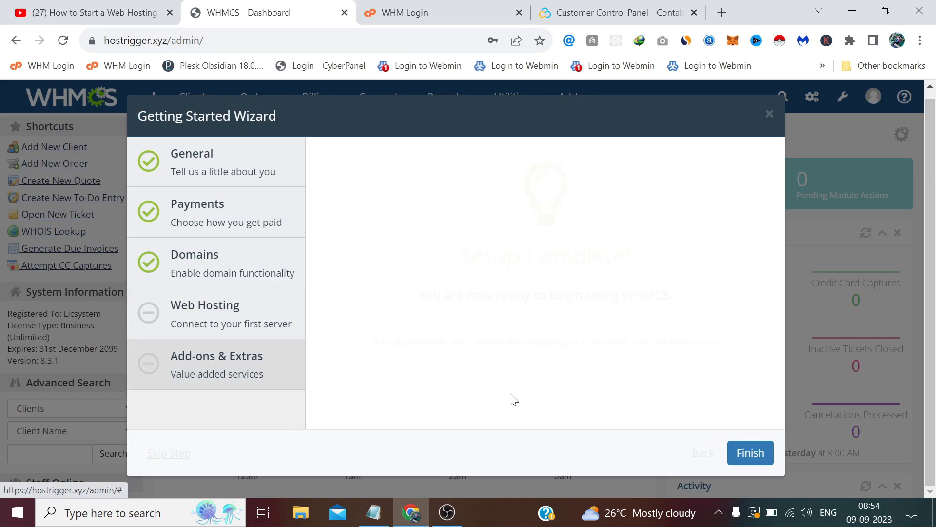
{"action": "left_click", "coordinate": [754, 455]}
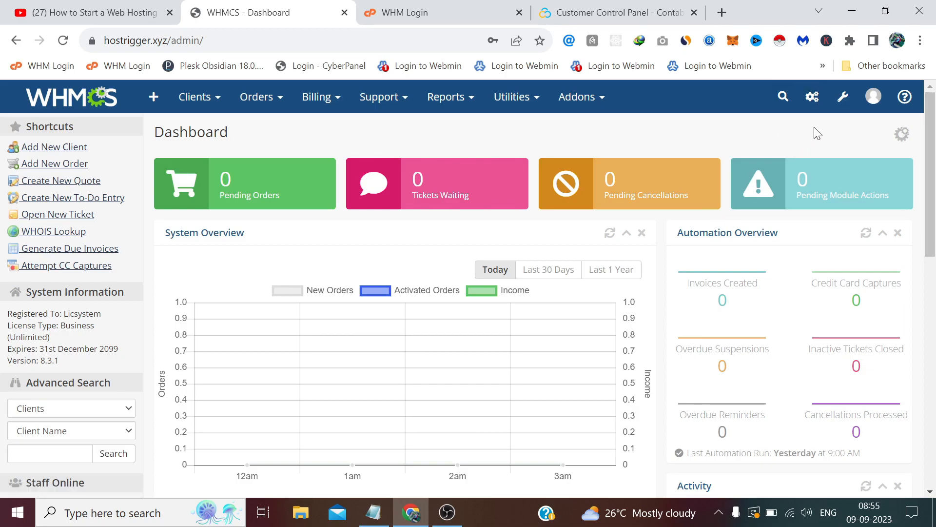
Step: Open System Settings > General Settings and confirm the admin password
{"action": "mouse_move", "coordinate": [842, 100]}
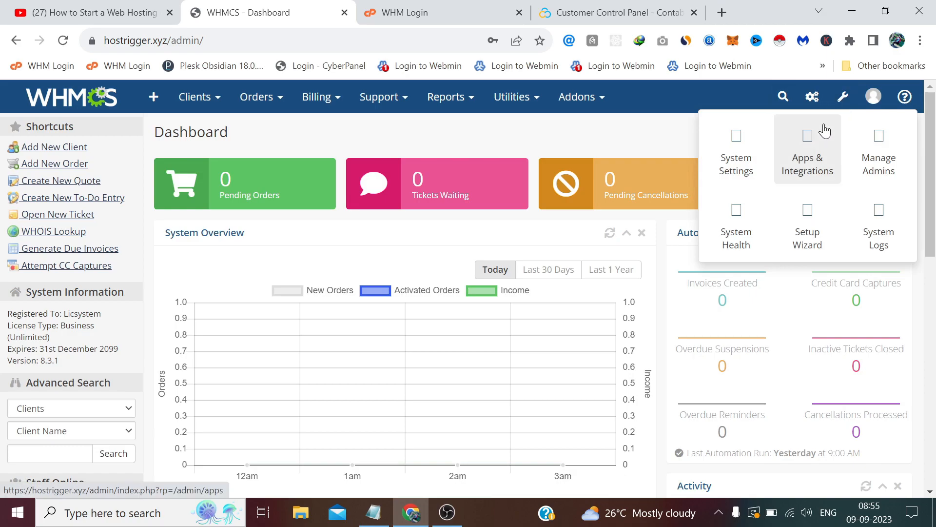
{"action": "left_click", "coordinate": [753, 144]}
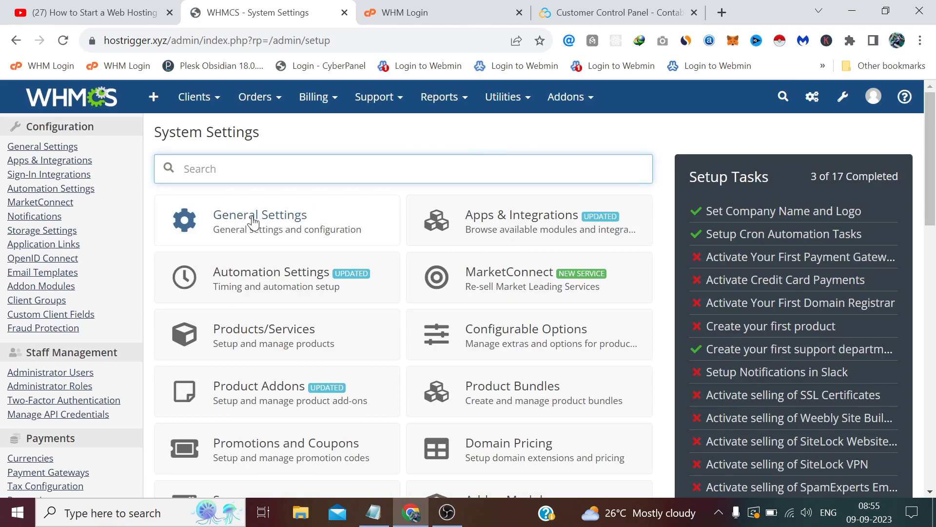
{"action": "left_click", "coordinate": [256, 220]}
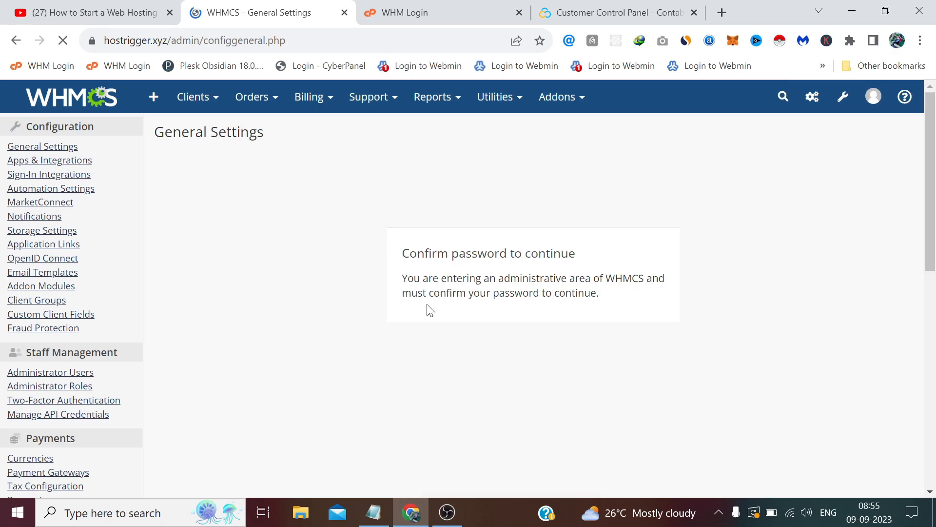
{"action": "left_click", "coordinate": [444, 337]}
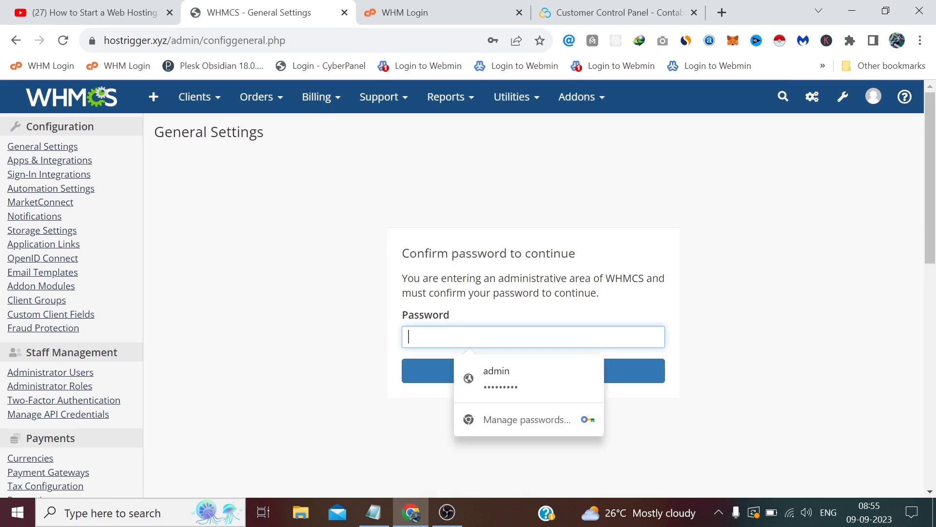
{"action": "left_click", "coordinate": [493, 378]}
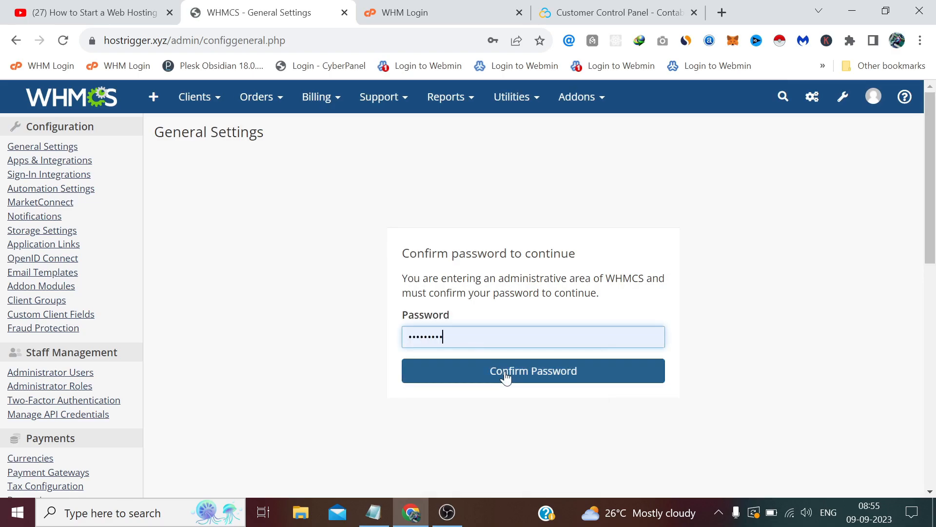
{"action": "left_click", "coordinate": [485, 375]}
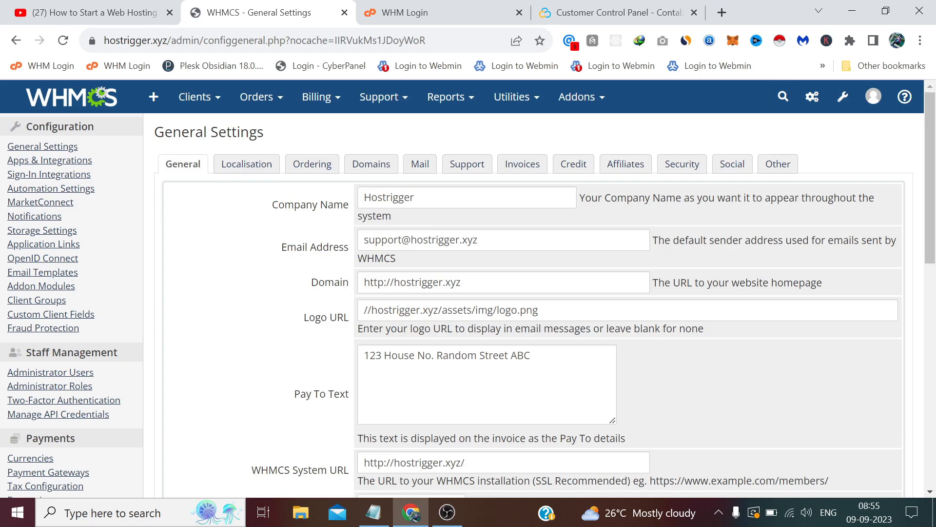
{"action": "left_click", "coordinate": [384, 282]}
{"action": "type", "text": "s"}
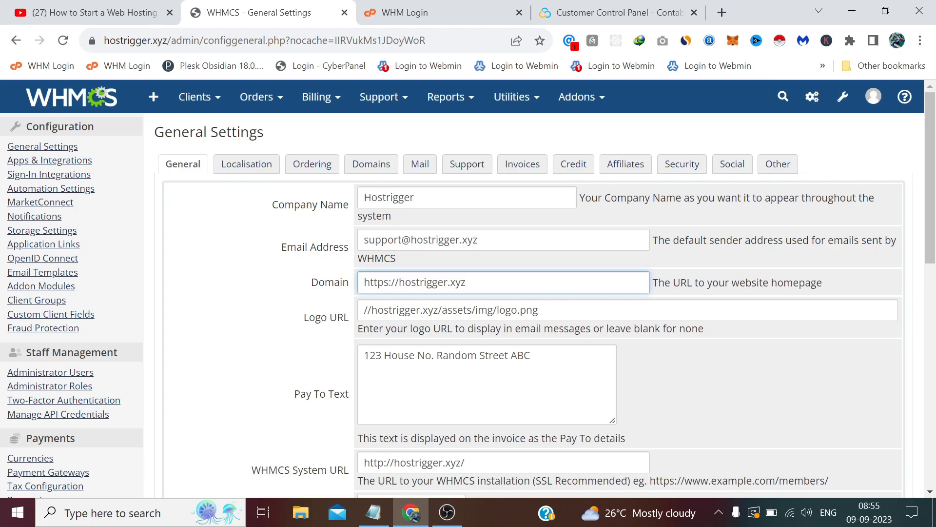
{"action": "scroll", "coordinate": [385, 283], "scroll_direction": "down", "scroll_amount": 2}
{"action": "left_click", "coordinate": [384, 316]}
{"action": "type", "text": "s"}
{"action": "left_click", "coordinate": [296, 206]}
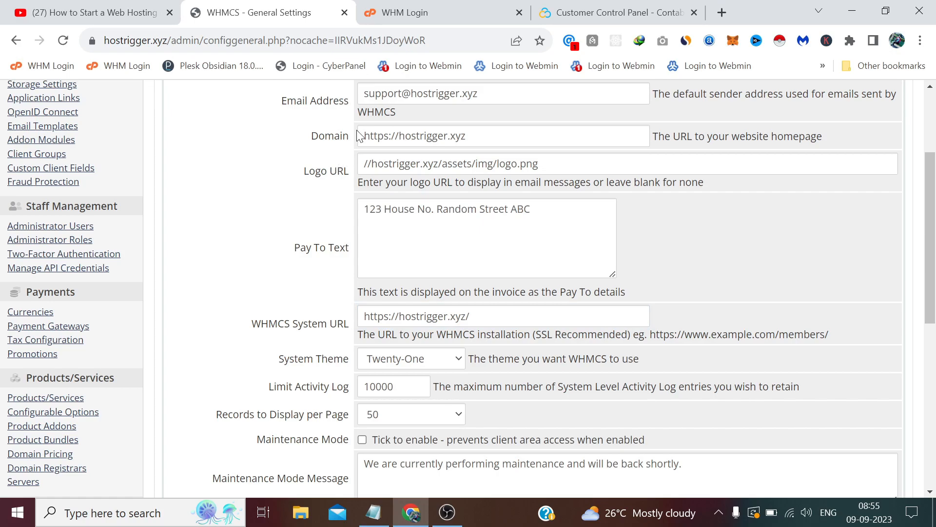
{"action": "left_click_drag", "start_coordinate": [350, 136], "coordinate": [318, 136]}
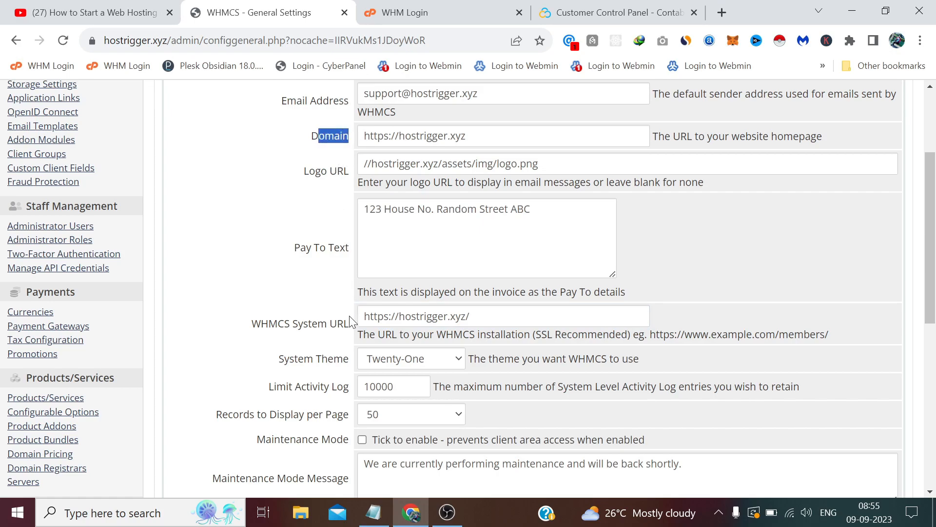
{"action": "left_click_drag", "start_coordinate": [344, 323], "coordinate": [293, 323]}
{"action": "left_click", "coordinate": [287, 287]}
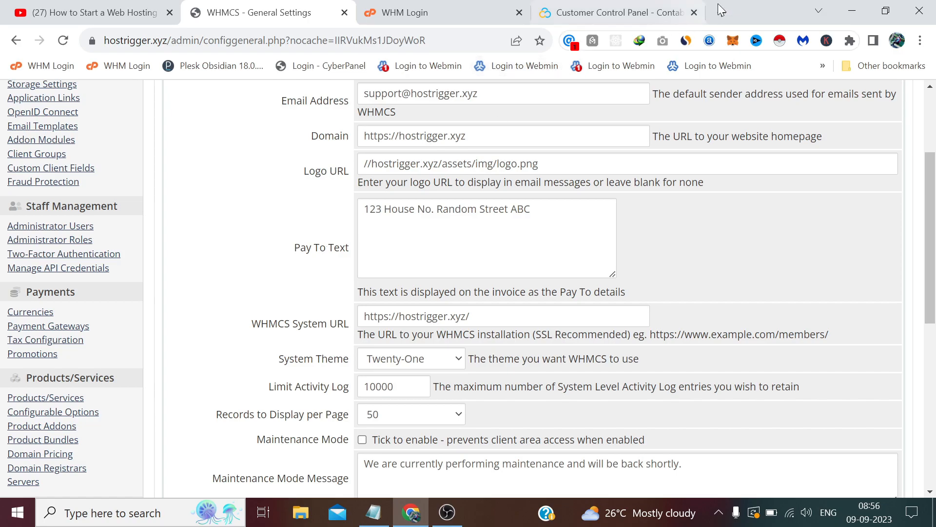
Step: Copy the site address into a new tab, change it to hostrigger.net and load it
{"action": "left_click_drag", "start_coordinate": [167, 41], "coordinate": [101, 41]}
{"action": "right_click", "coordinate": [147, 38]}
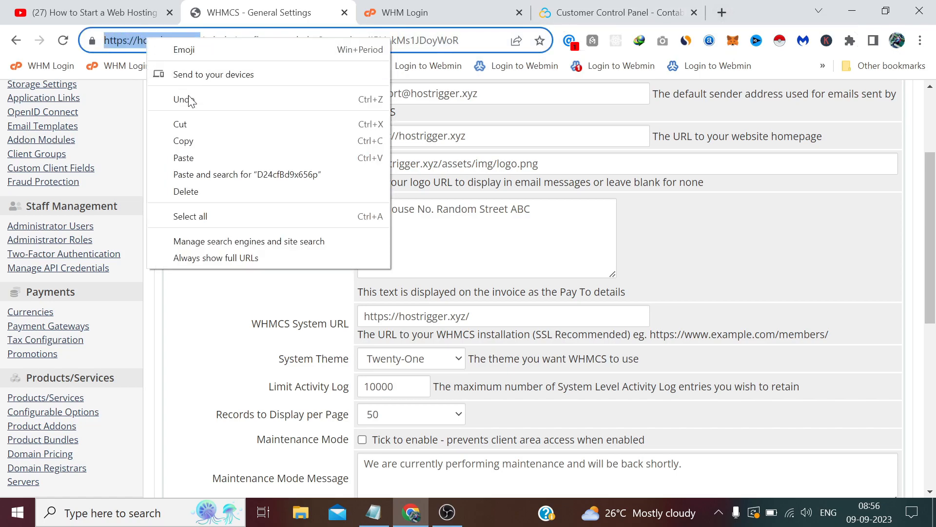
{"action": "left_click", "coordinate": [219, 141]}
{"action": "left_click", "coordinate": [722, 13]}
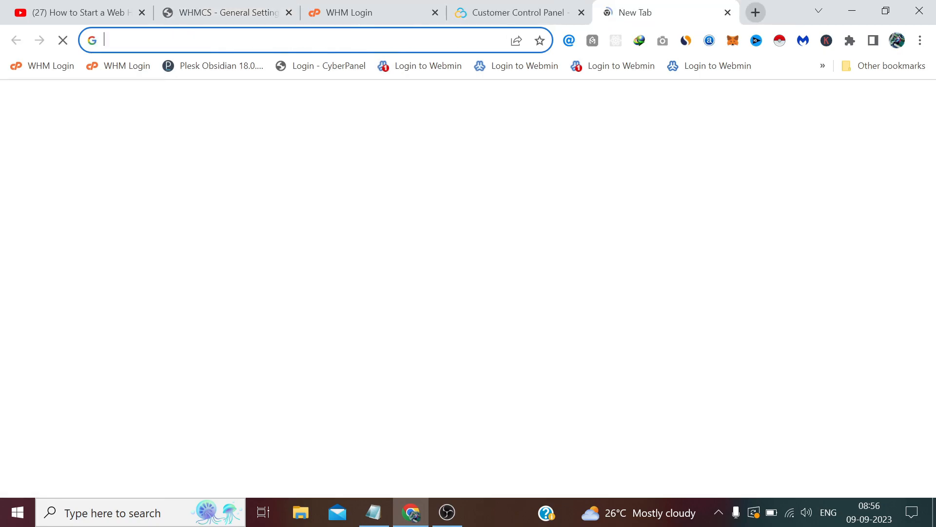
{"action": "right_click", "coordinate": [285, 40]}
{"action": "left_click", "coordinate": [327, 141]}
{"action": "key", "text": "BackSpace"}
{"action": "key", "text": "BackSpace"}
{"action": "key", "text": "BackSpace"}
{"action": "key", "text": "BackSpace"}
{"action": "type", "text": "ne"}
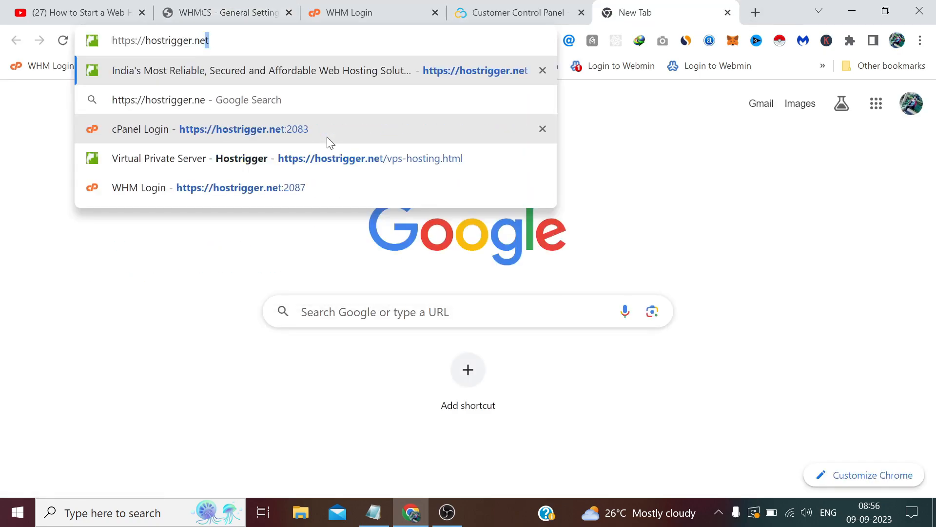
{"action": "type", "text": "t"}
{"action": "key", "text": "Return"}
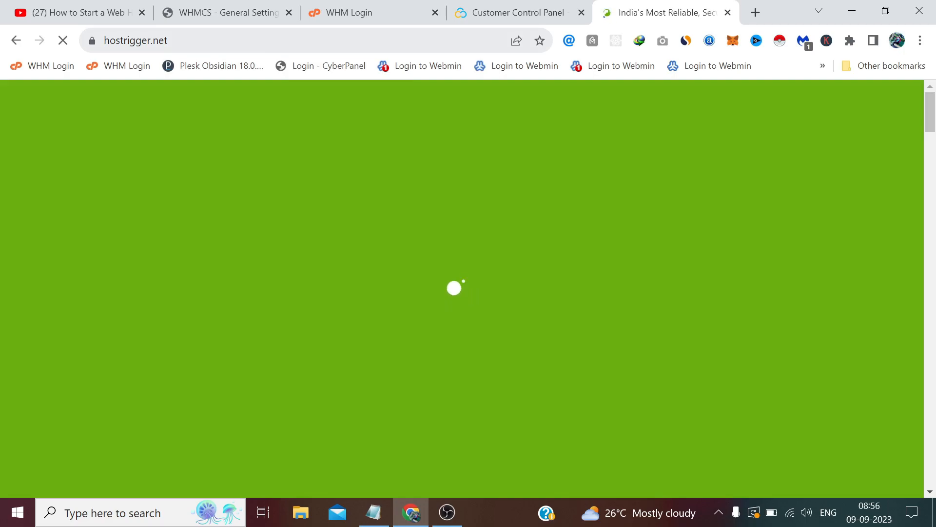
Step: Compare the WHMCS Domain setting with the hostrigger.net site, then open its client login page
{"action": "left_click", "coordinate": [251, 12]}
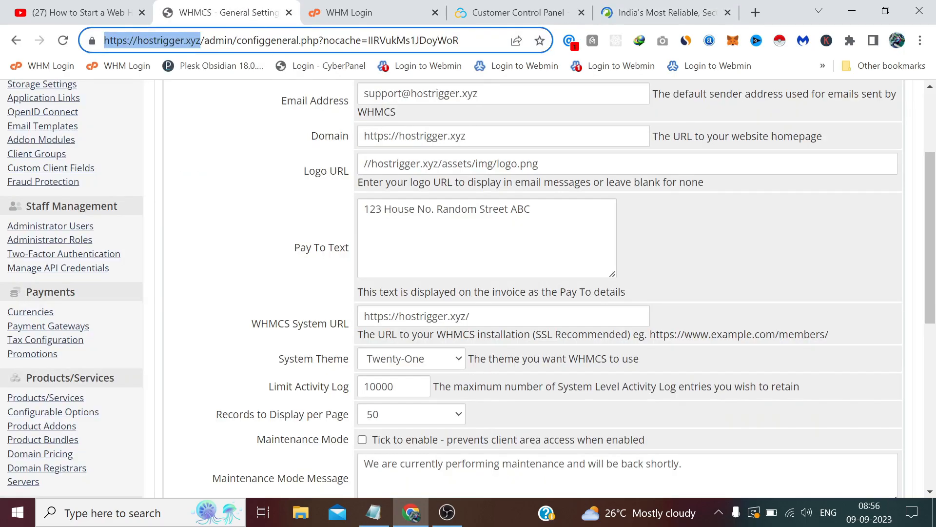
{"action": "left_click_drag", "start_coordinate": [353, 137], "coordinate": [311, 137]}
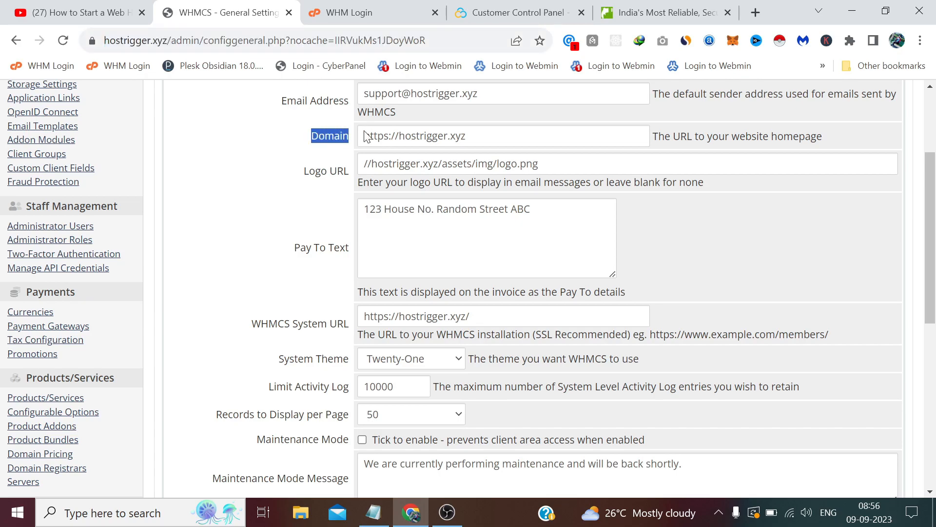
{"action": "left_click", "coordinate": [654, 9]}
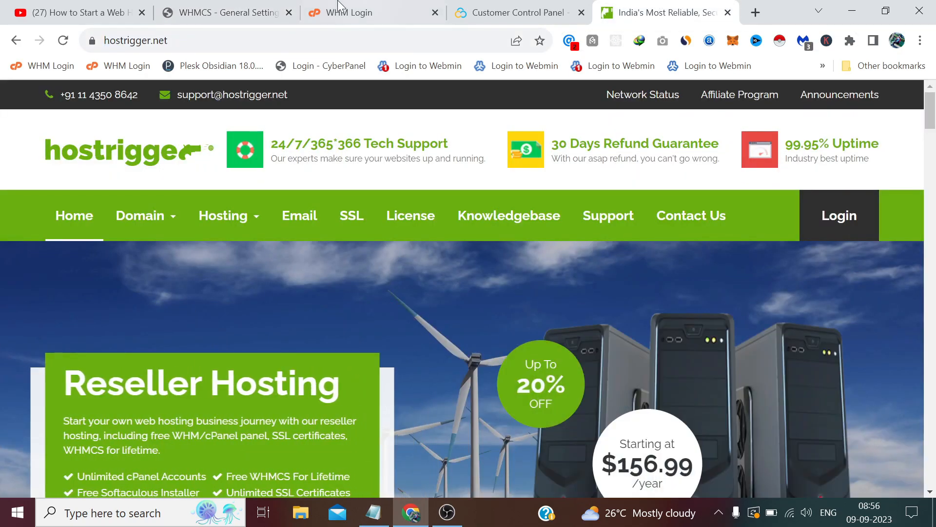
{"action": "left_click", "coordinate": [273, 11]}
{"action": "left_click", "coordinate": [658, 8]}
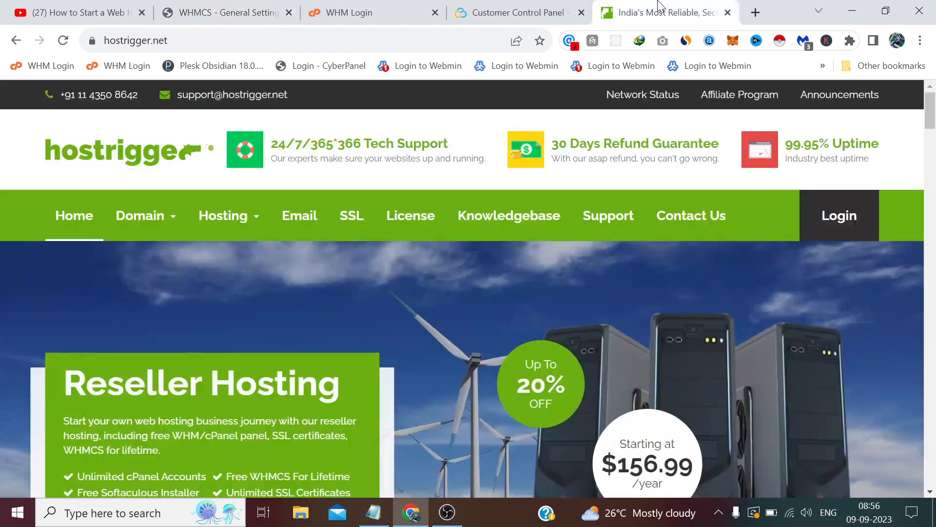
{"action": "left_click", "coordinate": [836, 215]}
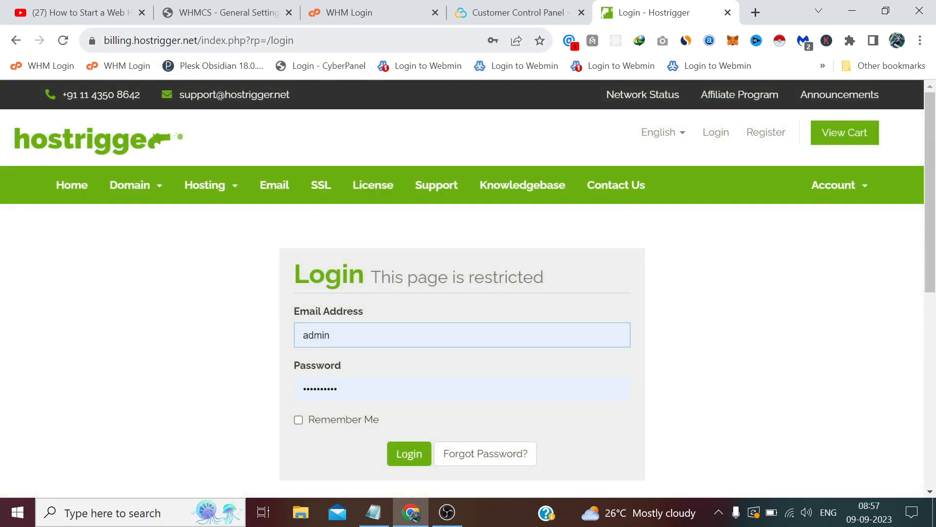
{"action": "left_click", "coordinate": [230, 9]}
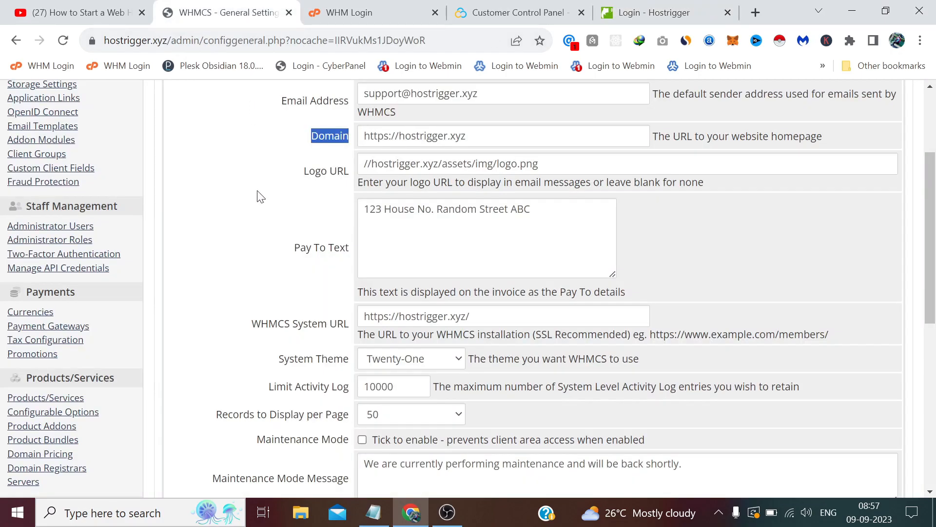
{"action": "left_click", "coordinate": [242, 230]}
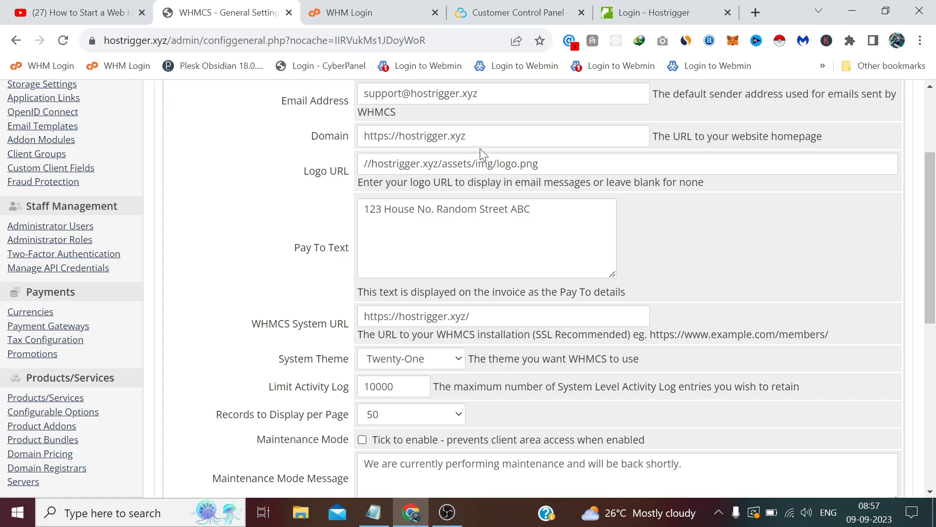
{"action": "left_click_drag", "start_coordinate": [464, 136], "coordinate": [289, 169]}
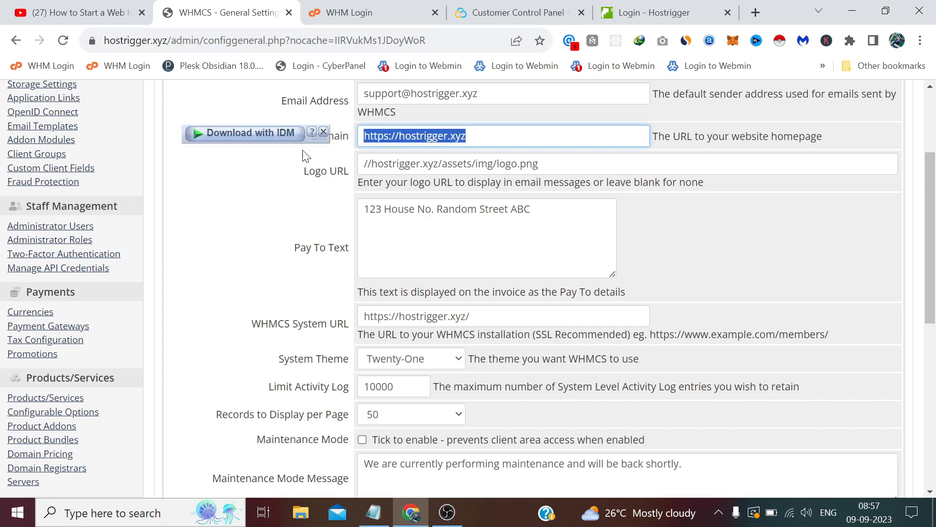
{"action": "left_click", "coordinate": [323, 131]}
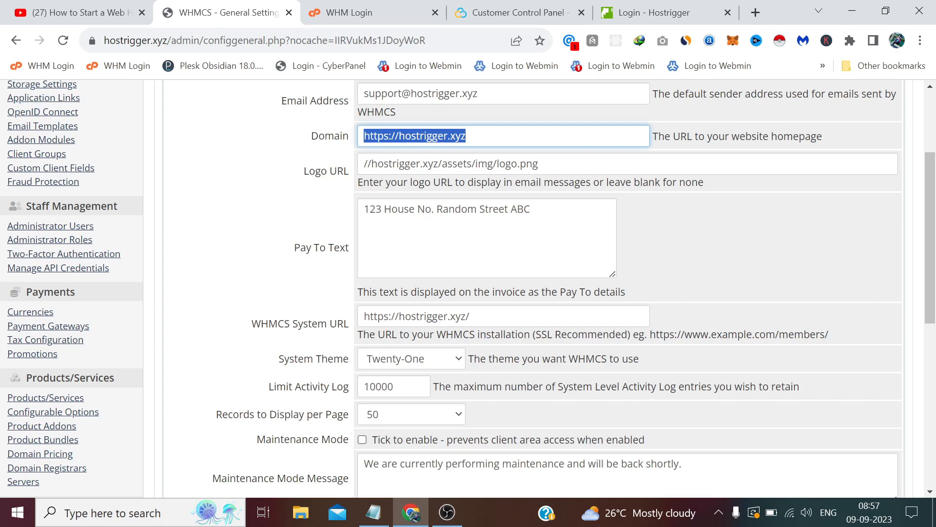
{"action": "left_click", "coordinate": [302, 186]}
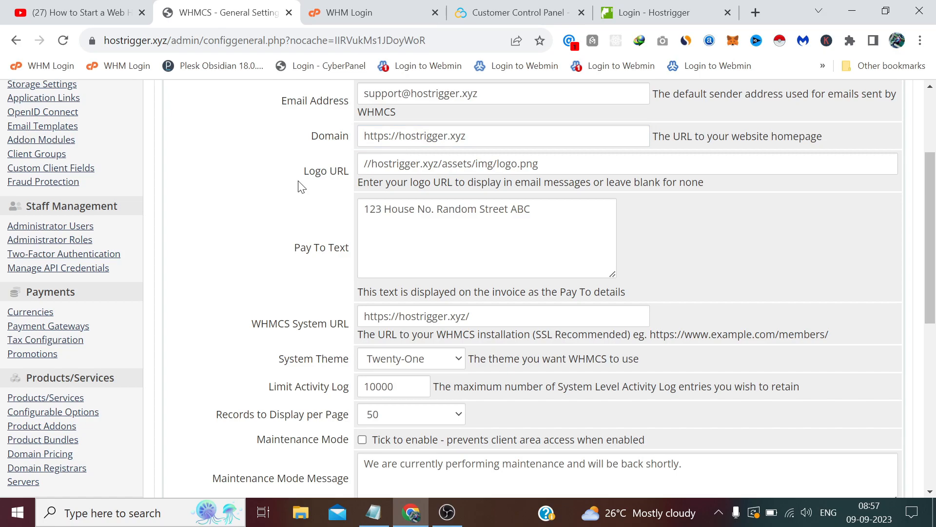
{"action": "left_click", "coordinate": [643, 13]}
{"action": "left_click", "coordinate": [227, 12]}
{"action": "scroll", "coordinate": [233, 219], "scroll_direction": "down", "scroll_amount": 1}
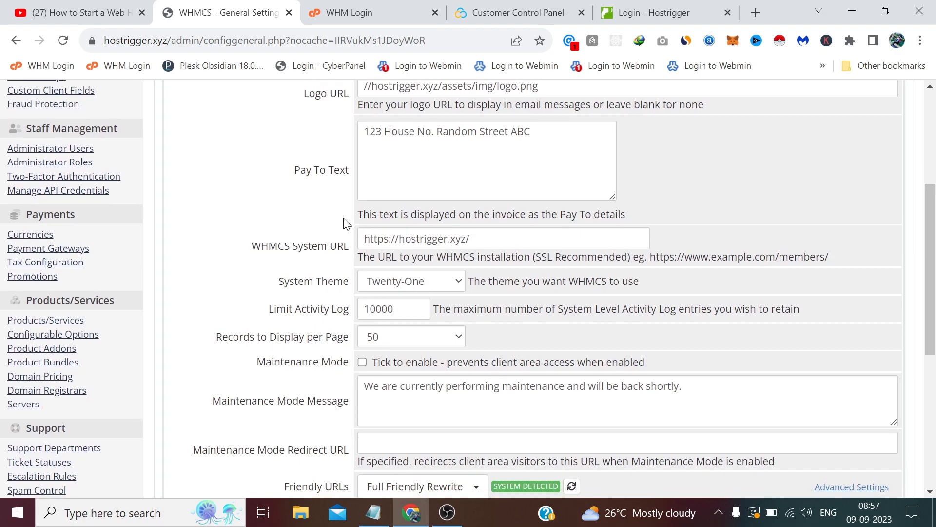
{"action": "scroll", "coordinate": [344, 220], "scroll_direction": "down", "scroll_amount": 1}
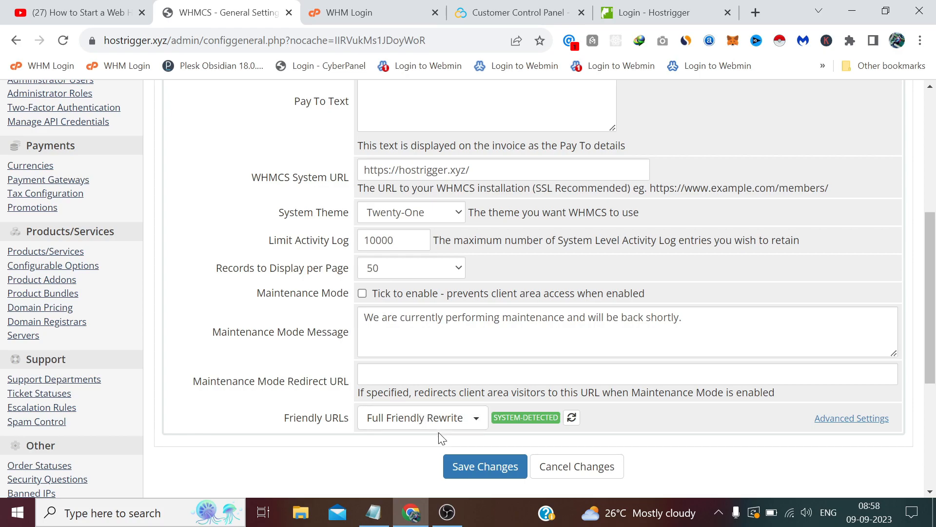
{"action": "left_click", "coordinate": [483, 468]}
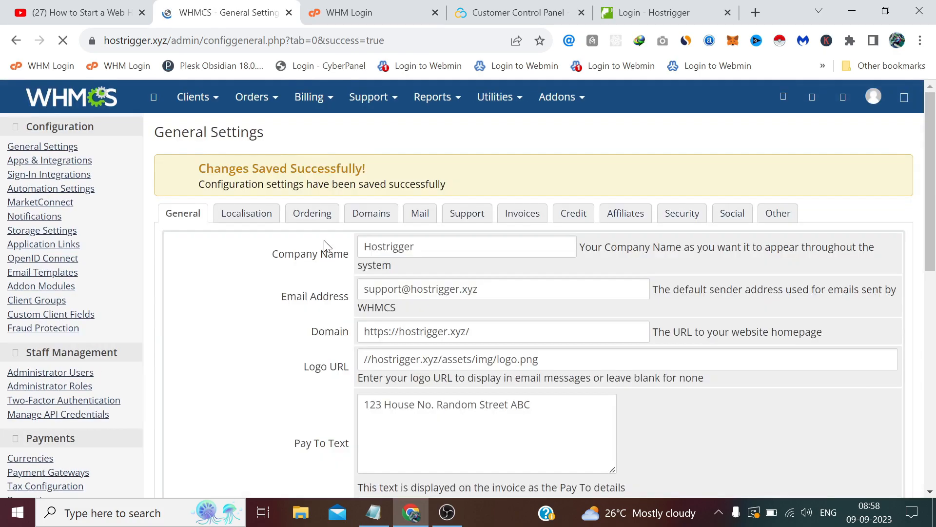
Step: Open the Localisation tab and review Default Country India, DD/MM/YYYY dates and English language
{"action": "left_click", "coordinate": [255, 218]}
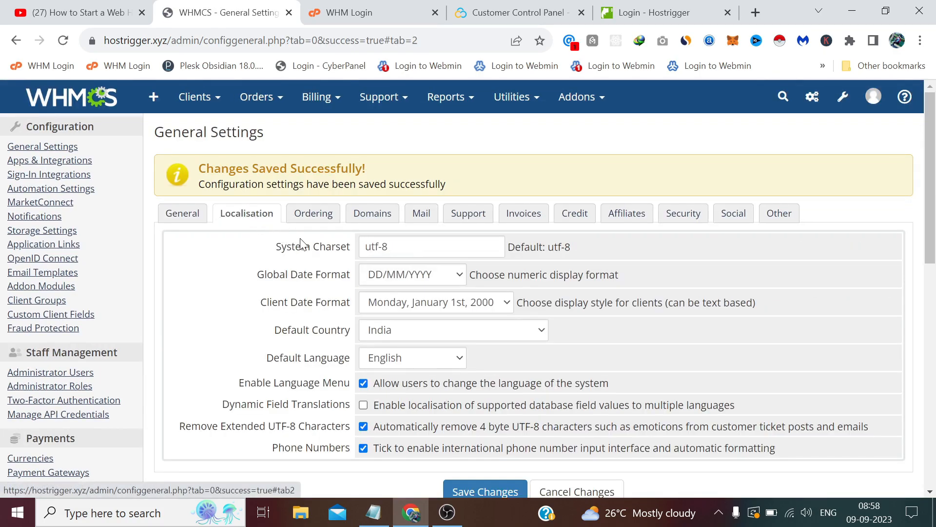
{"action": "scroll", "coordinate": [303, 242], "scroll_direction": "down", "scroll_amount": 1}
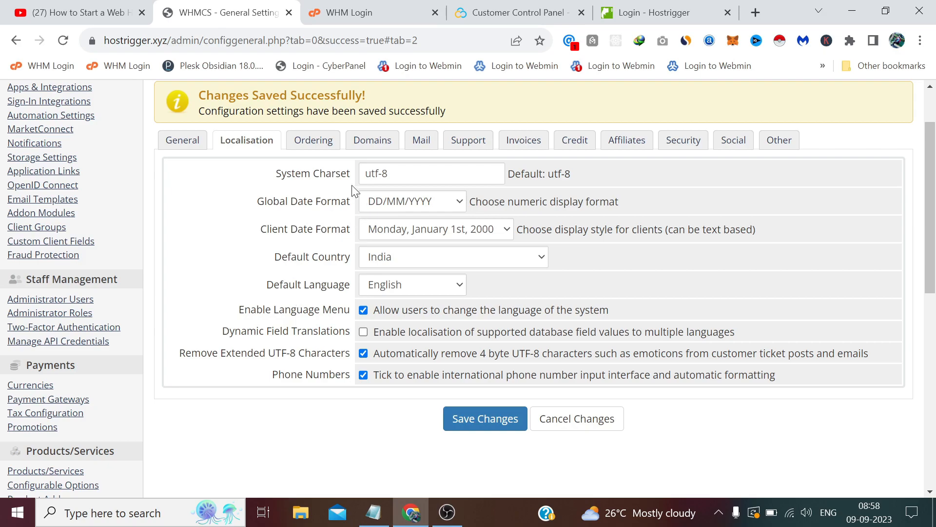
Step: Open the Ordering settings and leave Order Days Grace at 0
{"action": "left_click", "coordinate": [323, 143]}
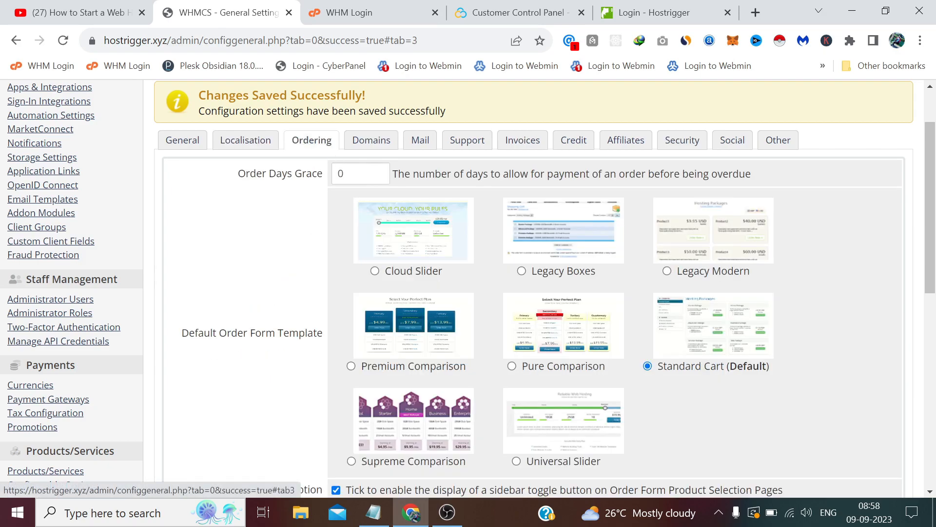
{"action": "key", "text": "Tab"}
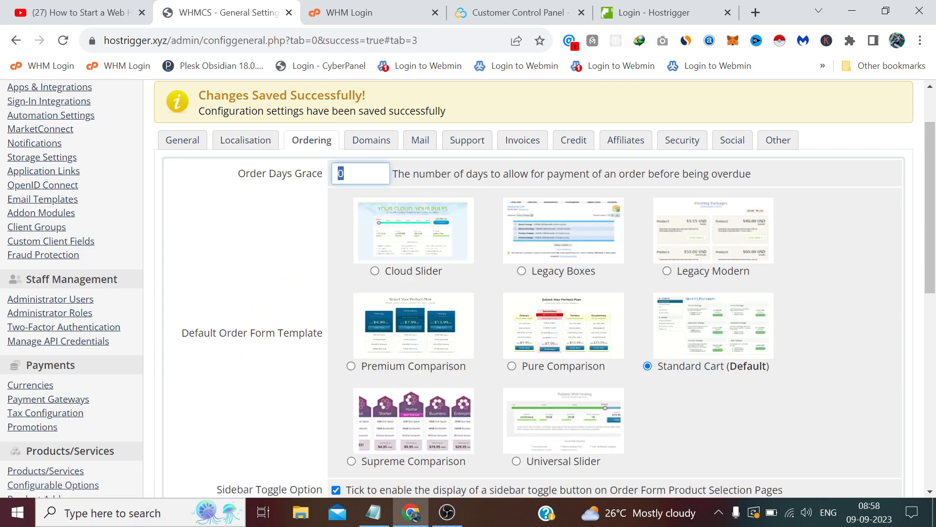
{"action": "left_click", "coordinate": [273, 195]}
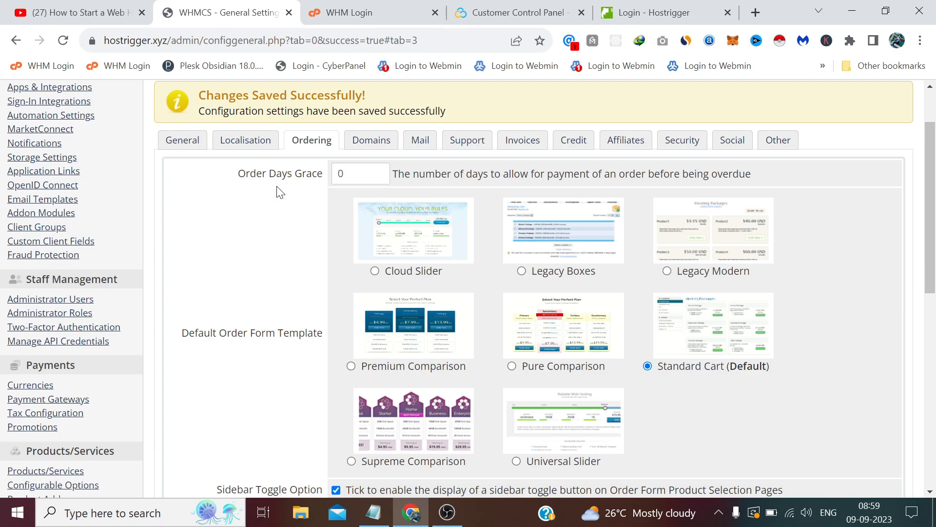
{"action": "left_click", "coordinate": [322, 175]}
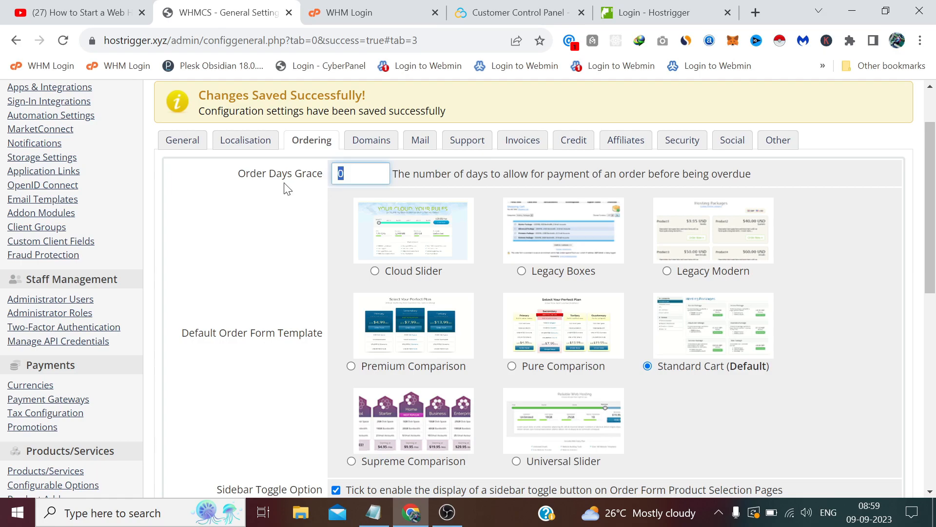
{"action": "left_click", "coordinate": [262, 204]}
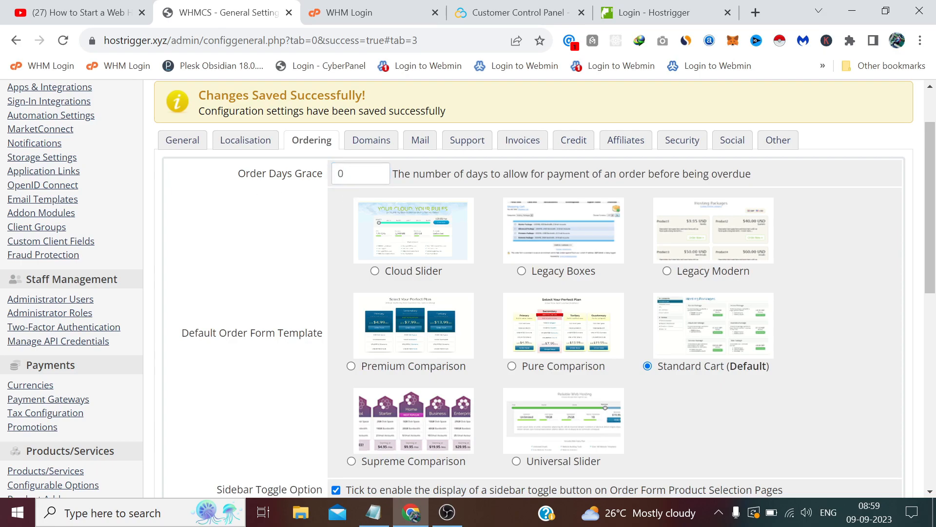
{"action": "scroll", "coordinate": [288, 225], "scroll_direction": "down", "scroll_amount": 1}
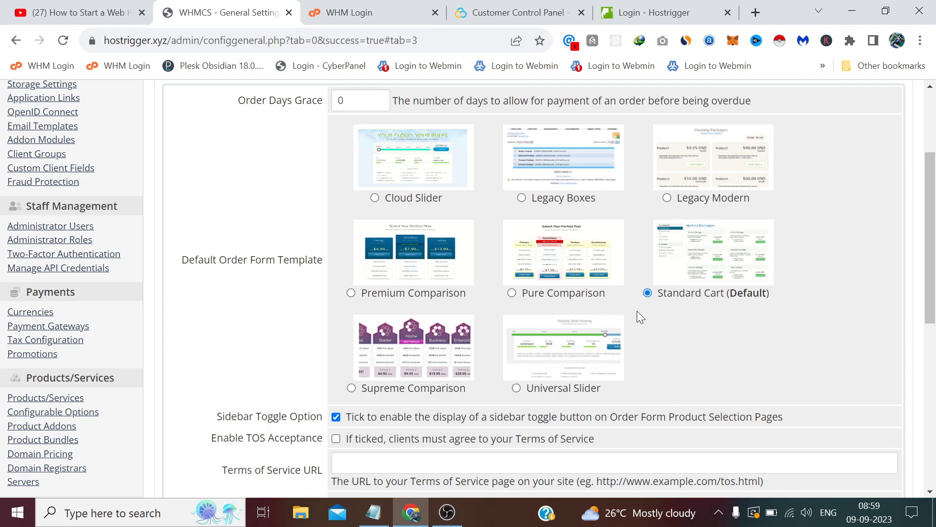
{"action": "scroll", "coordinate": [639, 309], "scroll_direction": "down", "scroll_amount": 5}
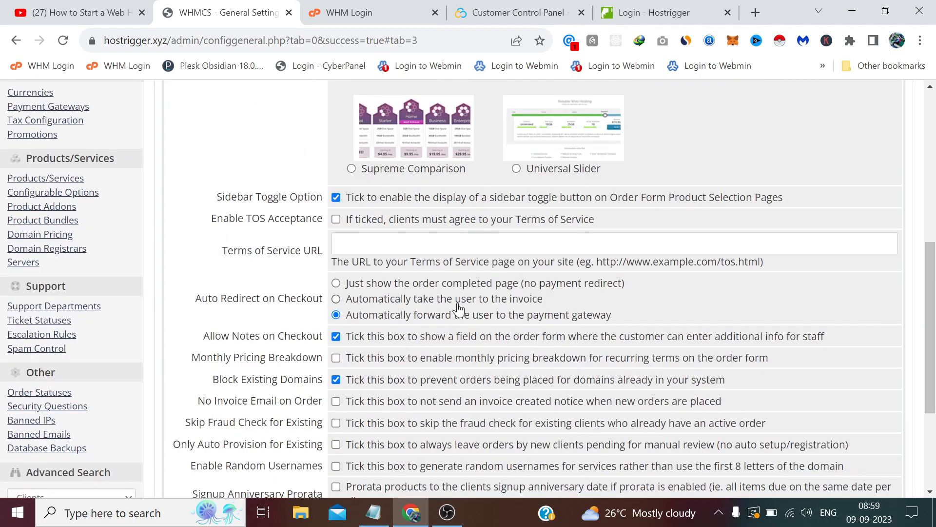
Step: Require clients to accept the Terms of Service and save the Ordering changes
{"action": "left_click", "coordinate": [336, 220]}
{"action": "scroll", "coordinate": [321, 250], "scroll_direction": "down", "scroll_amount": 3}
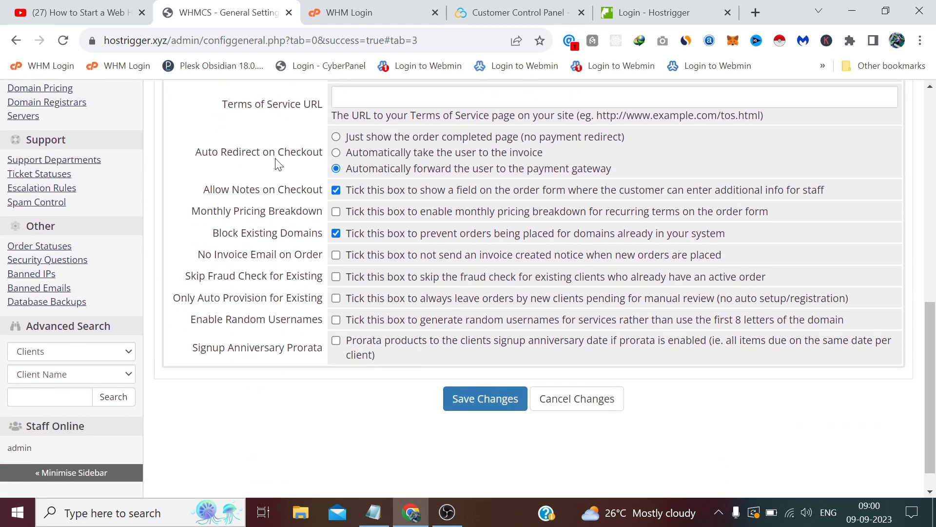
{"action": "scroll", "coordinate": [253, 209], "scroll_direction": "down", "scroll_amount": 1}
{"action": "scroll", "coordinate": [253, 210], "scroll_direction": "up", "scroll_amount": 2}
{"action": "scroll", "coordinate": [250, 220], "scroll_direction": "down", "scroll_amount": 2}
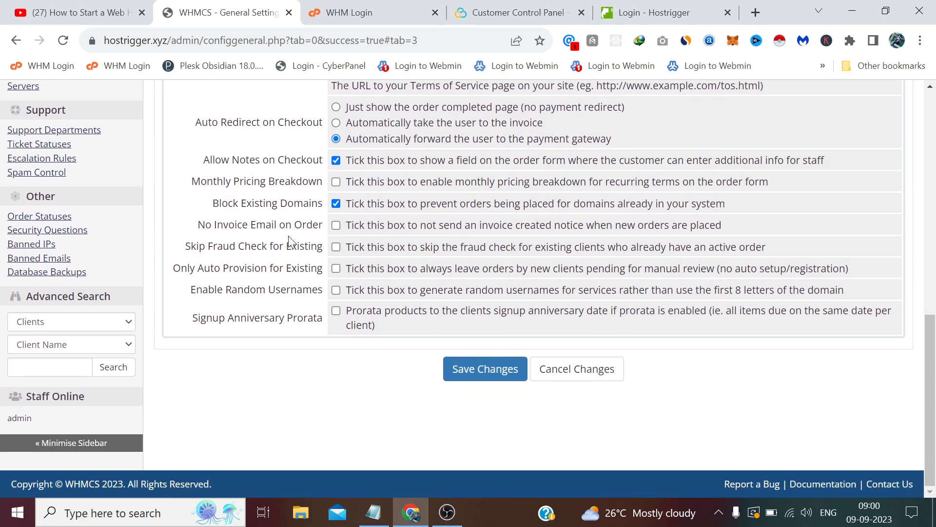
{"action": "scroll", "coordinate": [293, 242], "scroll_direction": "up", "scroll_amount": 2}
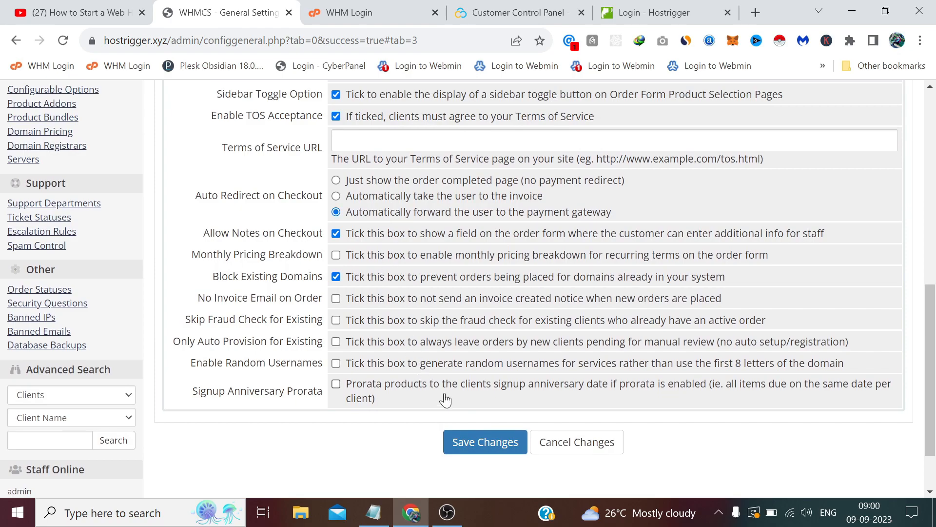
{"action": "left_click", "coordinate": [485, 441]}
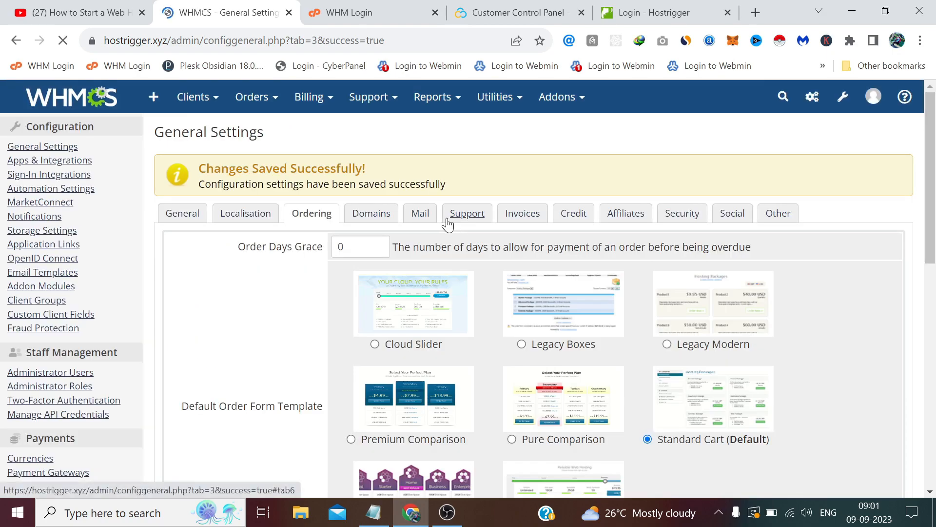
Step: Open the Domains settings and inspect the first two default nameserver fields
{"action": "left_click", "coordinate": [371, 213]}
{"action": "scroll", "coordinate": [422, 259], "scroll_direction": "down", "scroll_amount": 1}
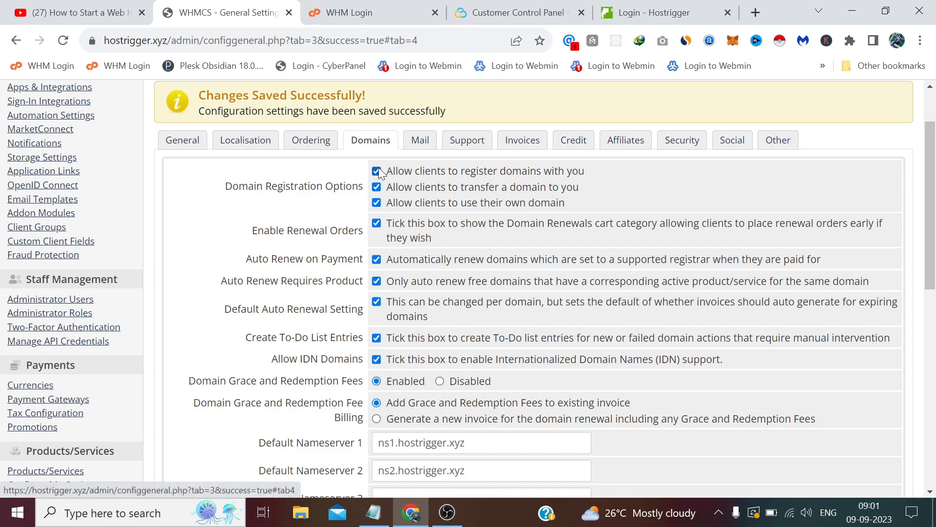
{"action": "scroll", "coordinate": [379, 272], "scroll_direction": "down", "scroll_amount": 3}
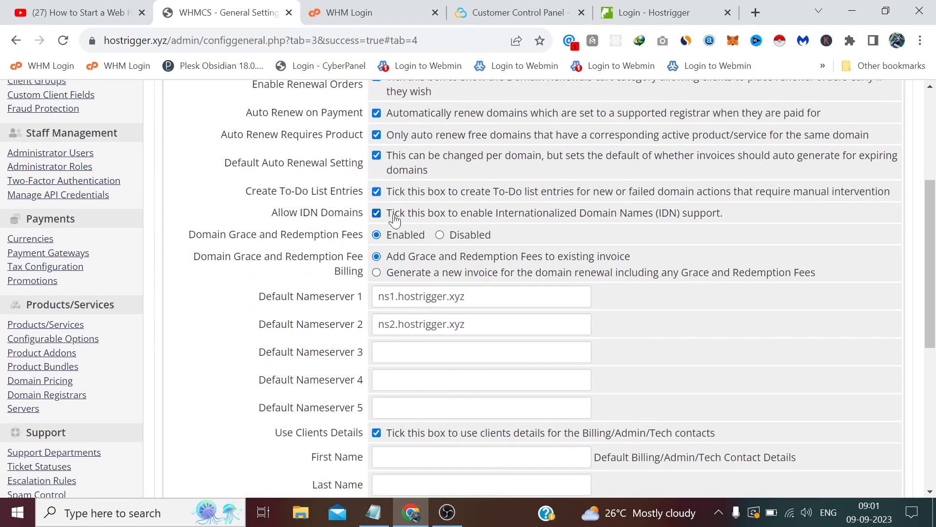
{"action": "left_click_drag", "start_coordinate": [467, 296], "coordinate": [326, 280]}
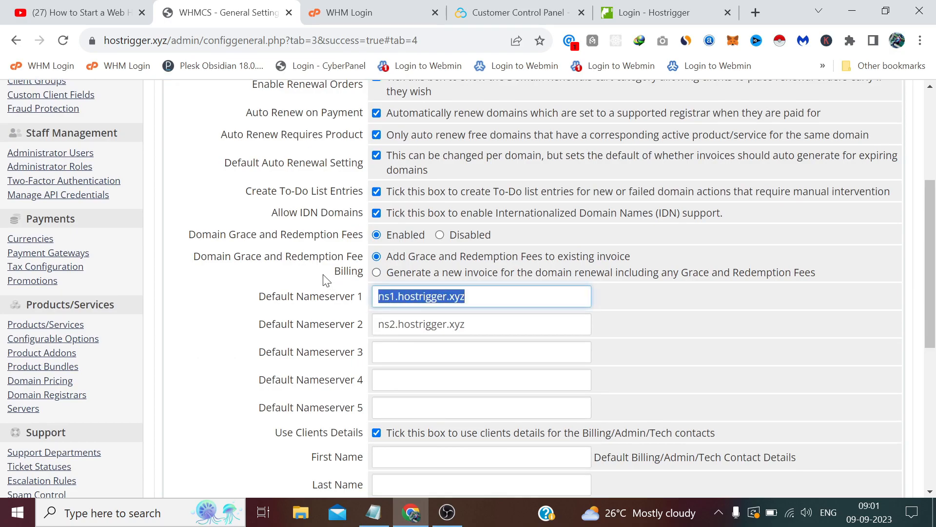
{"action": "left_click", "coordinate": [467, 296]}
{"action": "left_click_drag", "start_coordinate": [467, 296], "coordinate": [383, 296]}
{"action": "key", "text": "Tab"}
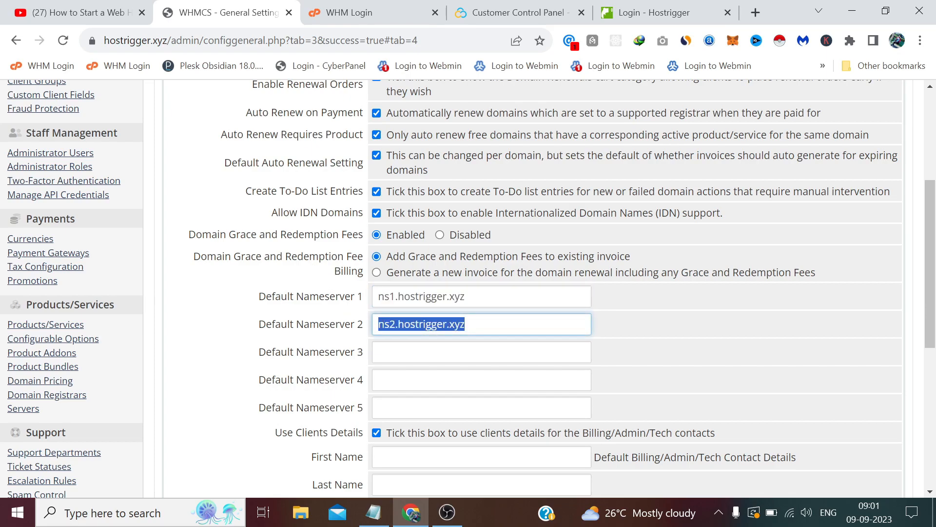
{"action": "left_click", "coordinate": [254, 218]}
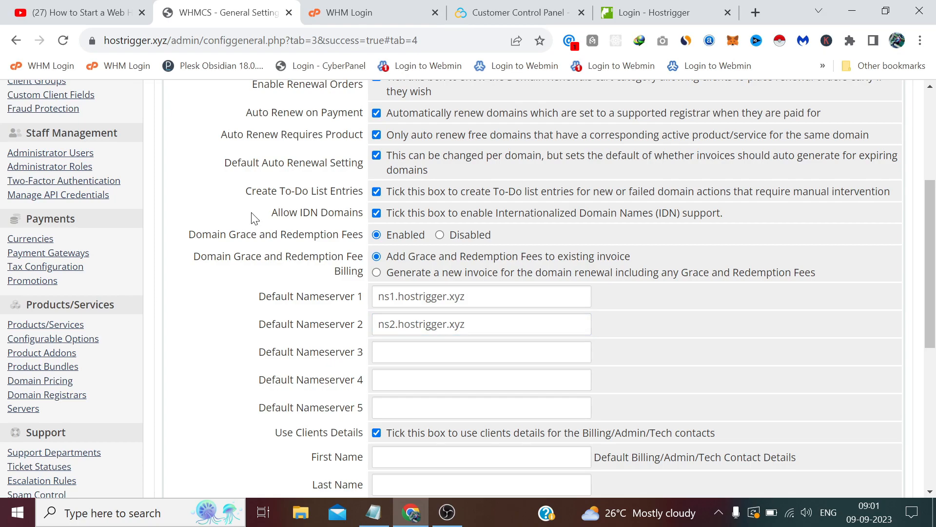
Step: Scroll through the remaining domain options, then switch to Mail settings showing PHP Mail (Default)
{"action": "scroll", "coordinate": [254, 218], "scroll_direction": "down", "scroll_amount": 5}
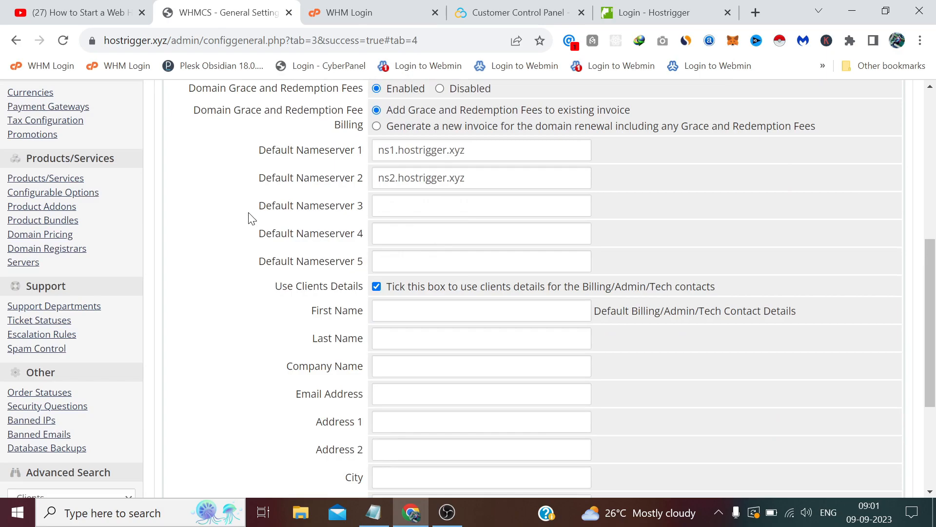
{"action": "scroll", "coordinate": [248, 216], "scroll_direction": "up", "scroll_amount": 2}
{"action": "scroll", "coordinate": [248, 216], "scroll_direction": "up", "scroll_amount": 7}
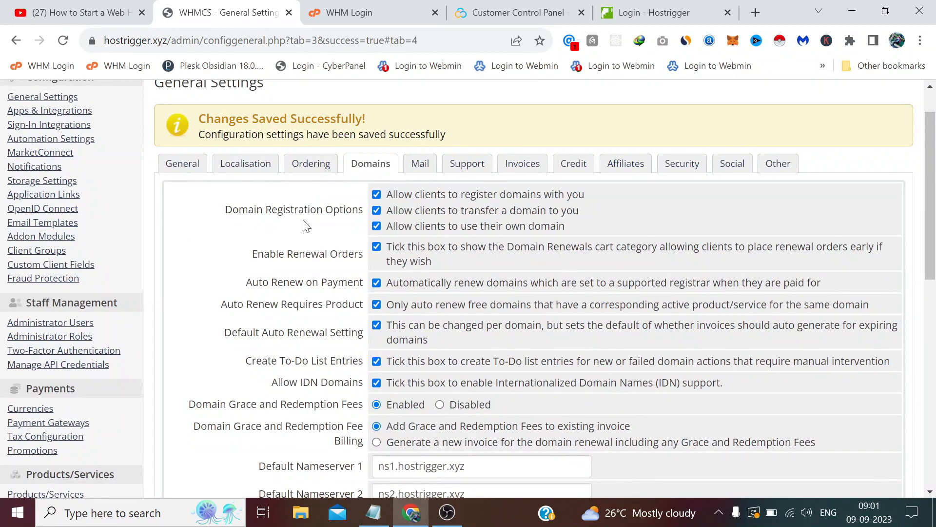
{"action": "scroll", "coordinate": [349, 218], "scroll_direction": "down", "scroll_amount": 9}
{"action": "scroll", "coordinate": [349, 222], "scroll_direction": "up", "scroll_amount": 10}
{"action": "scroll", "coordinate": [352, 222], "scroll_direction": "down", "scroll_amount": 3}
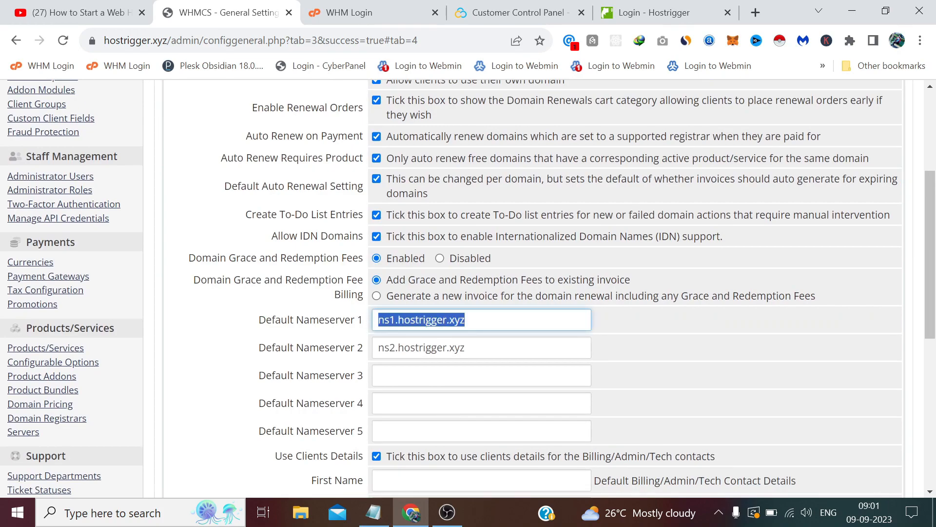
{"action": "scroll", "coordinate": [399, 227], "scroll_direction": "up", "scroll_amount": 4}
{"action": "scroll", "coordinate": [408, 282], "scroll_direction": "down", "scroll_amount": 4}
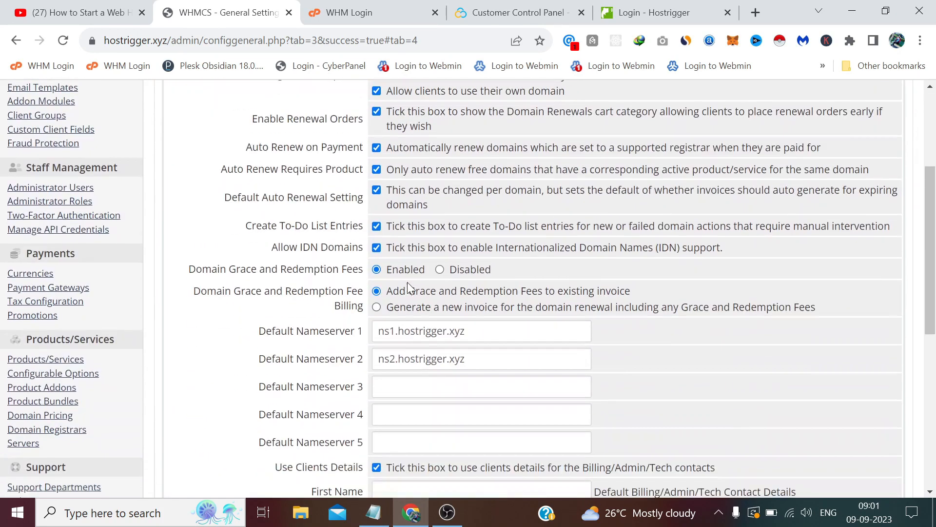
{"action": "scroll", "coordinate": [396, 221], "scroll_direction": "up", "scroll_amount": 1}
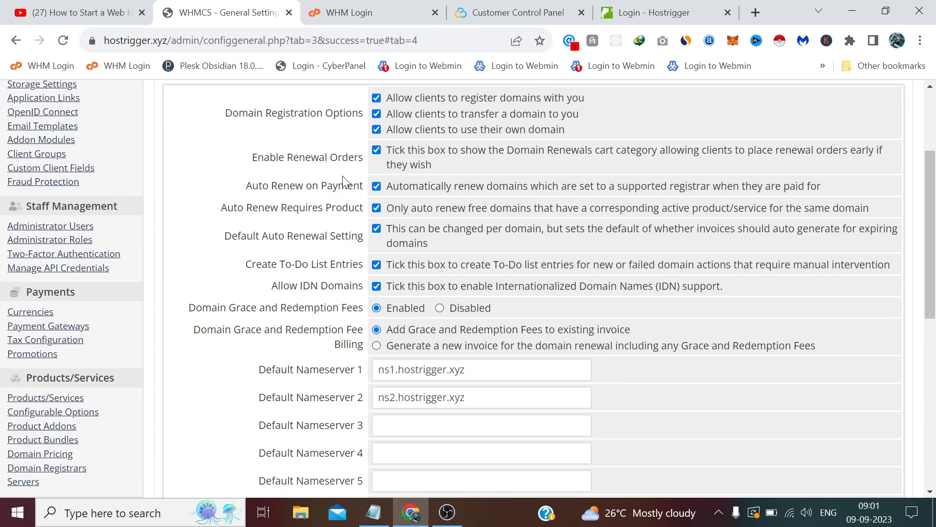
{"action": "scroll", "coordinate": [351, 173], "scroll_direction": "up", "scroll_amount": 2}
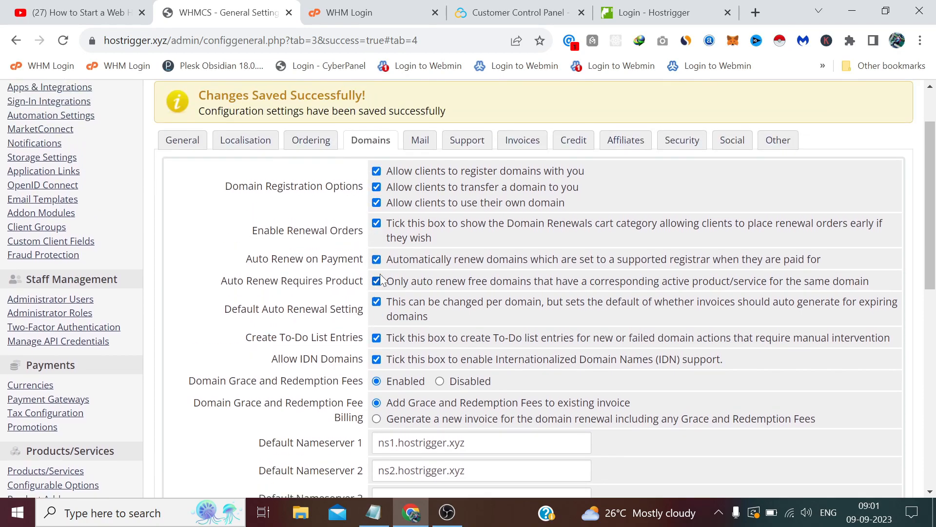
{"action": "scroll", "coordinate": [371, 273], "scroll_direction": "down", "scroll_amount": 6}
{"action": "scroll", "coordinate": [320, 298], "scroll_direction": "up", "scroll_amount": 7}
{"action": "scroll", "coordinate": [319, 298], "scroll_direction": "up", "scroll_amount": 1}
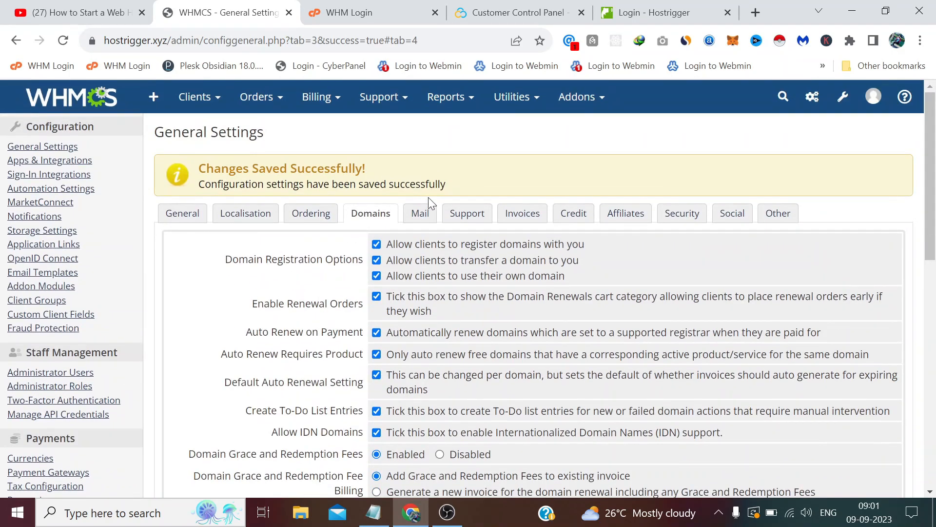
{"action": "left_click", "coordinate": [427, 213]}
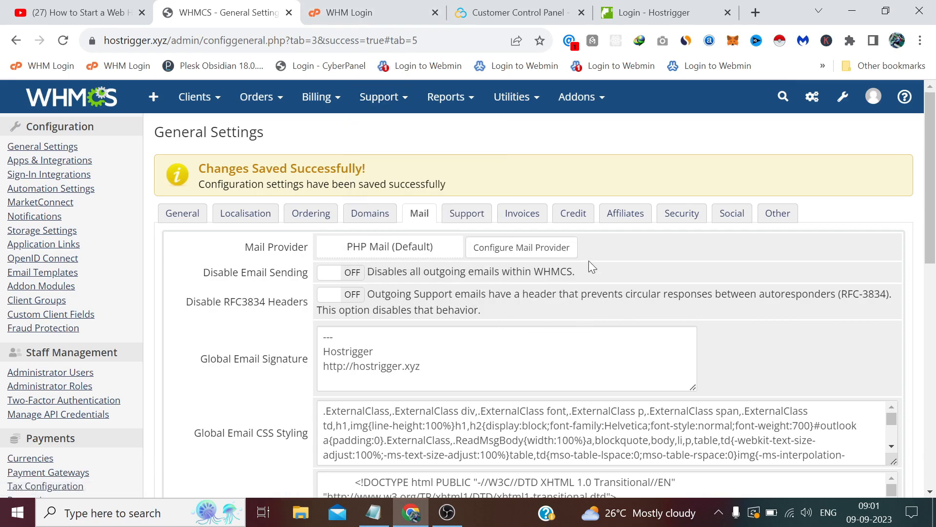
{"action": "left_click", "coordinate": [406, 19]}
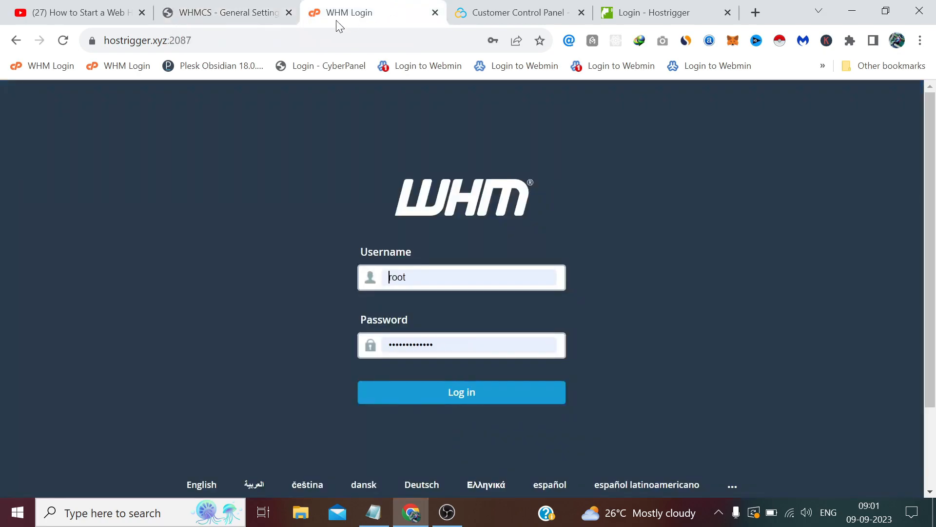
{"action": "left_click", "coordinate": [188, 40]}
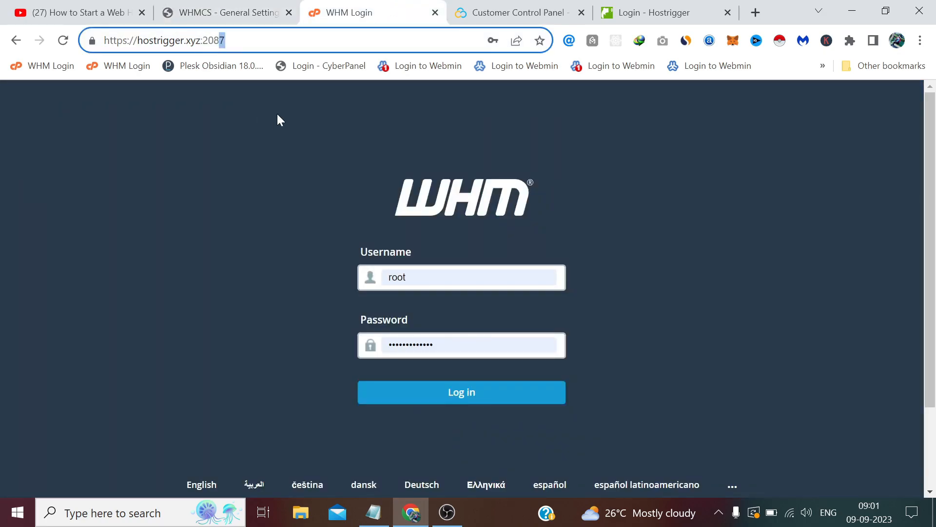
{"action": "type", "text": "3"}
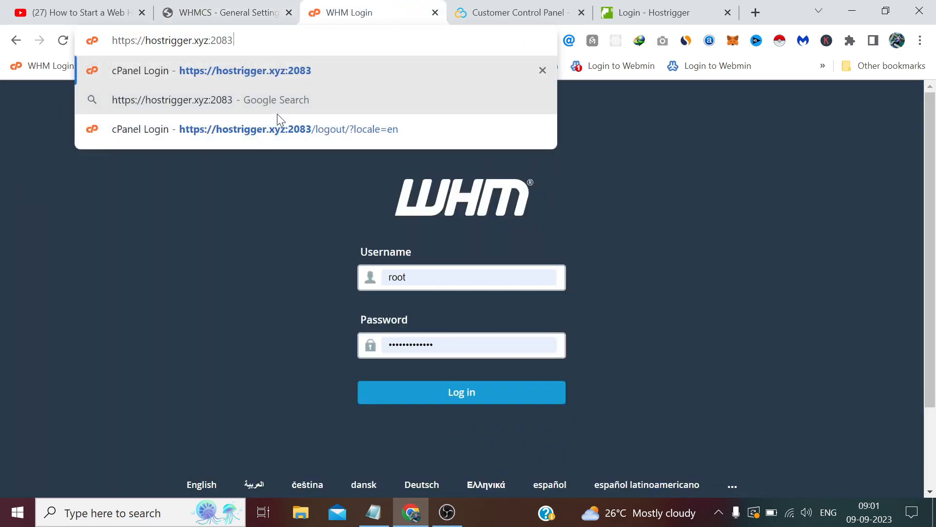
{"action": "key", "text": "Return"}
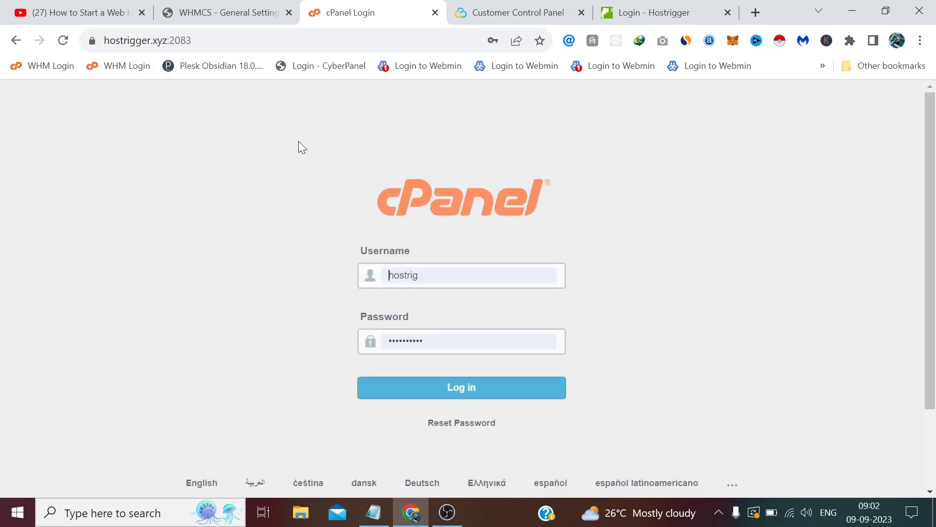
Step: Log in to cPanel and open the Create an Email Account form in Email Accounts
{"action": "left_click", "coordinate": [479, 389]}
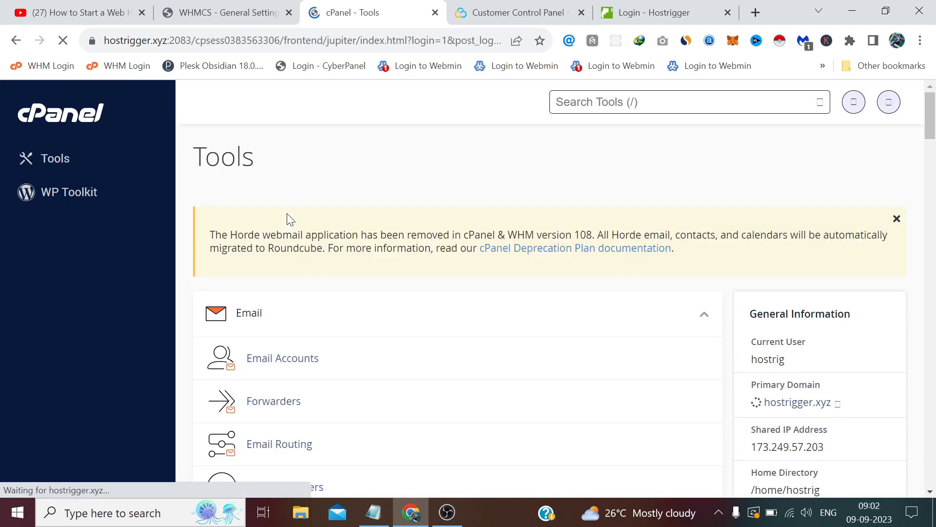
{"action": "scroll", "coordinate": [289, 219], "scroll_direction": "down", "scroll_amount": 2}
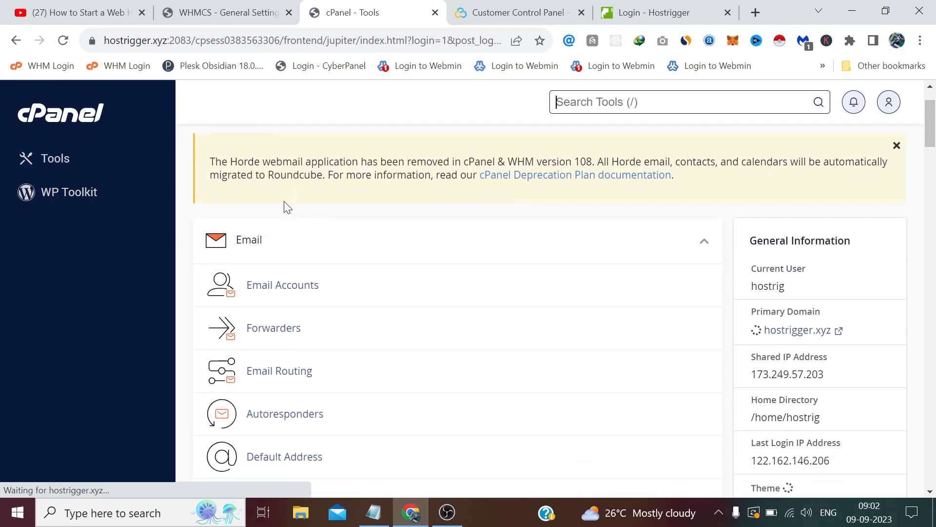
{"action": "scroll", "coordinate": [293, 224], "scroll_direction": "down", "scroll_amount": 2}
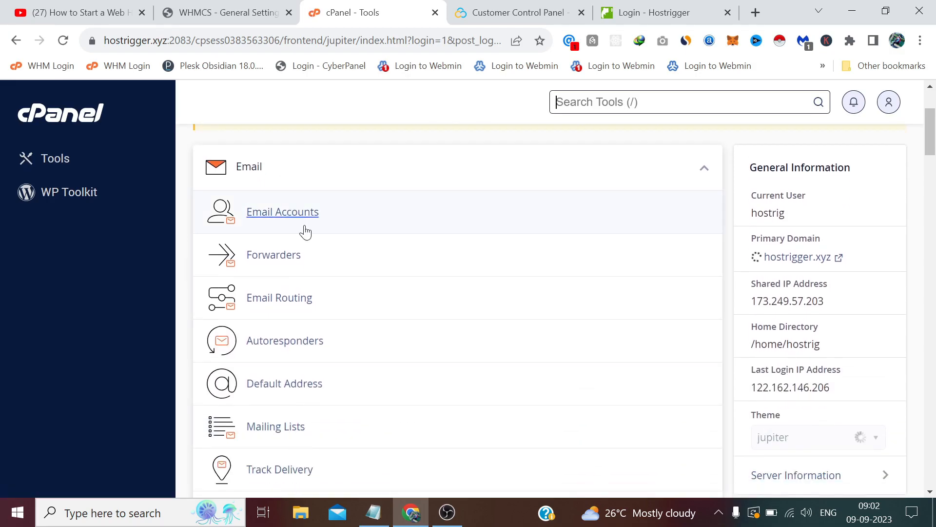
{"action": "left_click", "coordinate": [283, 213]}
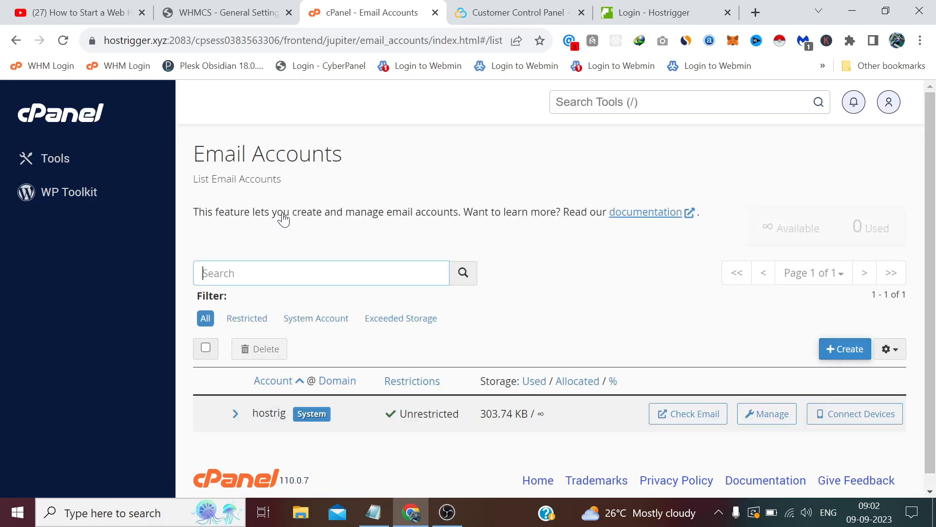
{"action": "left_click", "coordinate": [842, 350]}
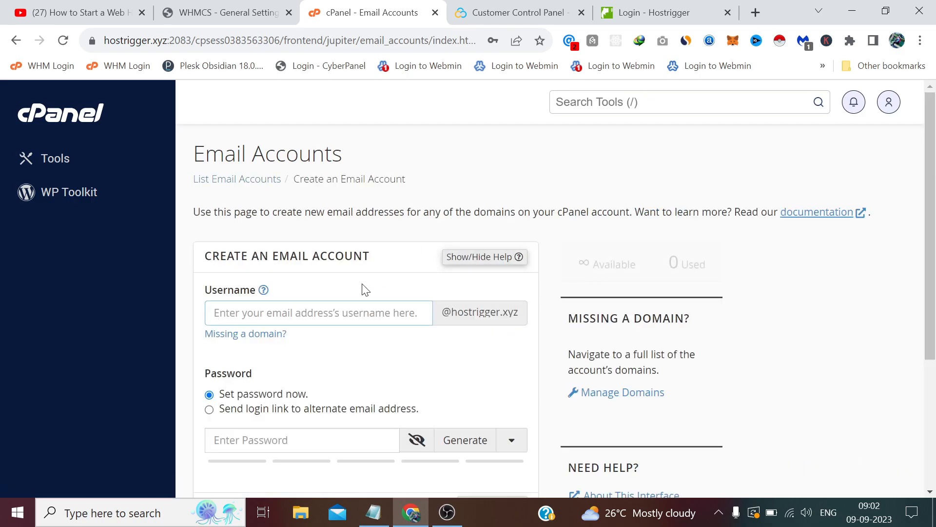
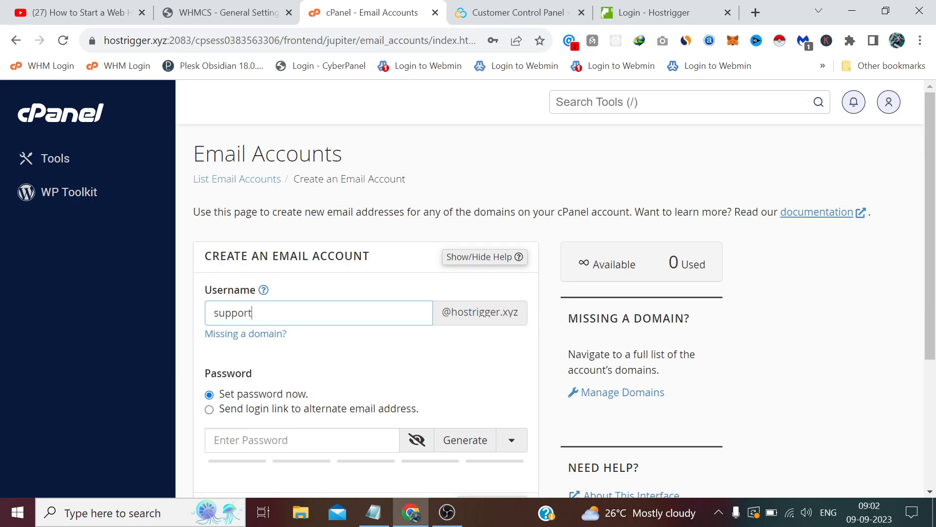
Step: Name the mailbox support, generate a strong password and paste it into Notepad
{"action": "scroll", "coordinate": [276, 270], "scroll_direction": "down", "scroll_amount": 1}
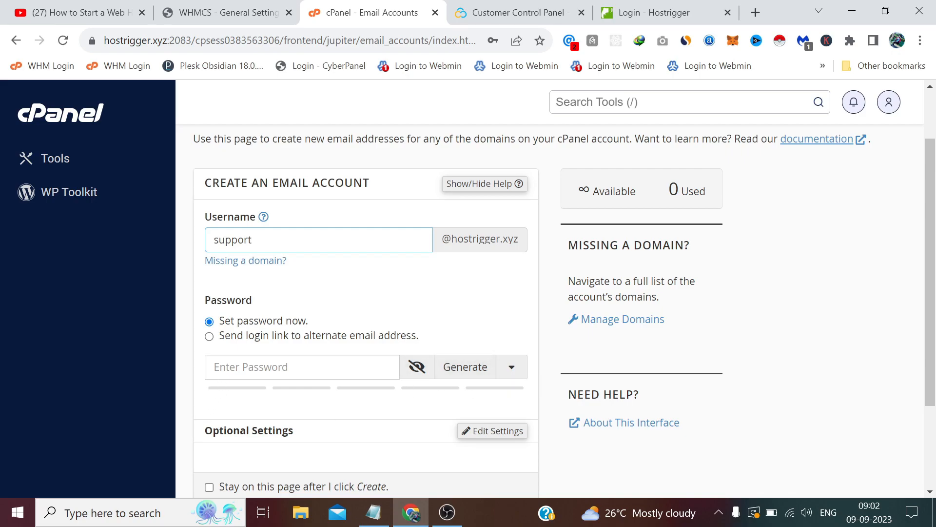
{"action": "left_click", "coordinate": [478, 368]}
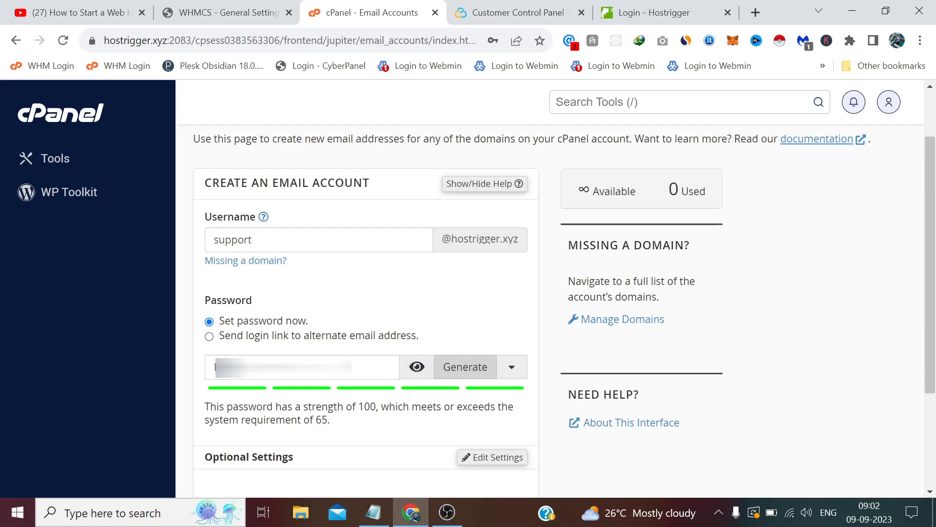
{"action": "left_click", "coordinate": [341, 366]}
{"action": "key", "text": "ctrl+a"}
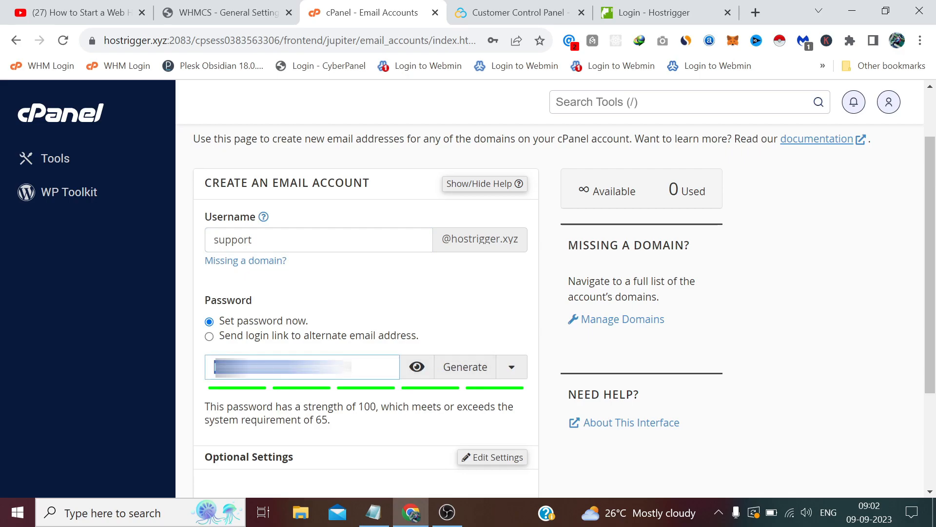
{"action": "right_click", "coordinate": [241, 367]}
{"action": "left_click", "coordinate": [292, 142]}
{"action": "mouse_move", "coordinate": [372, 510]}
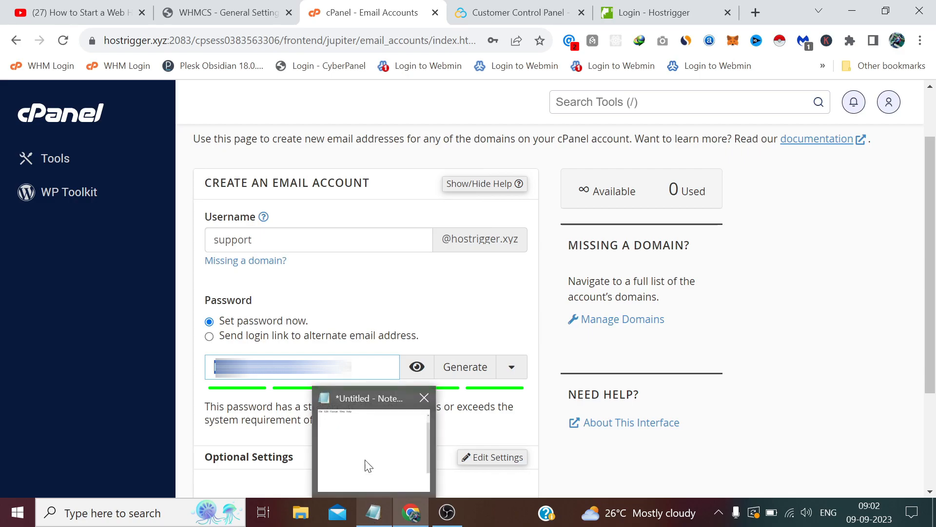
{"action": "left_click", "coordinate": [367, 475]}
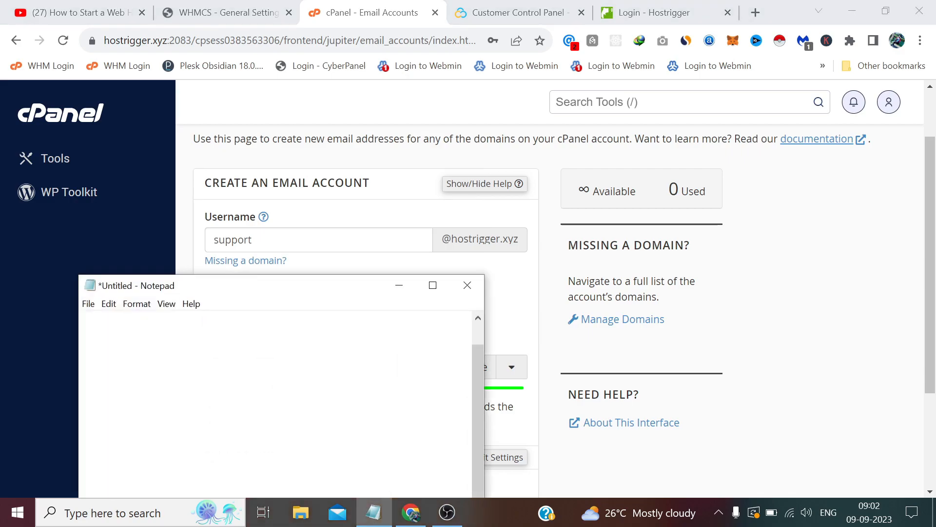
{"action": "right_click", "coordinate": [141, 487]}
{"action": "left_click", "coordinate": [178, 345]}
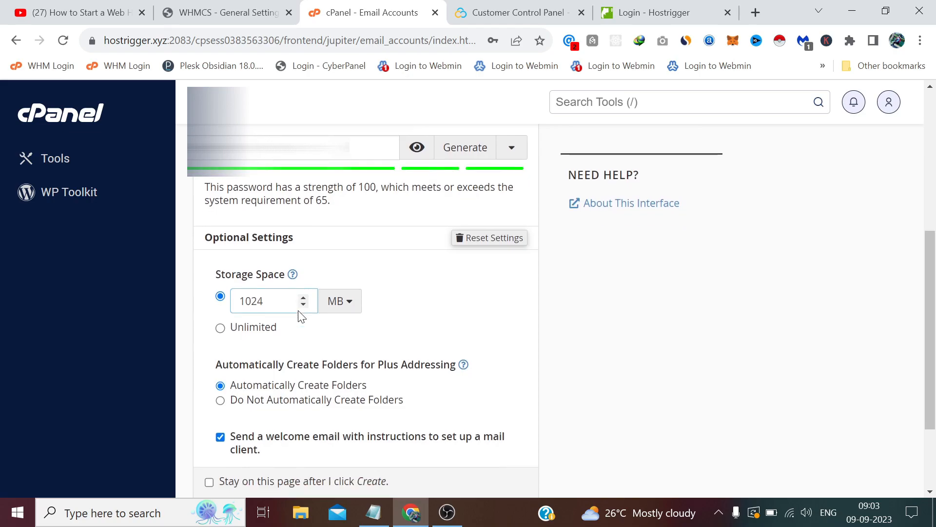
Step: Keep storage at 1024 MB, create the account and dismiss Chrome's save-password prompt
{"action": "left_click", "coordinate": [222, 330]}
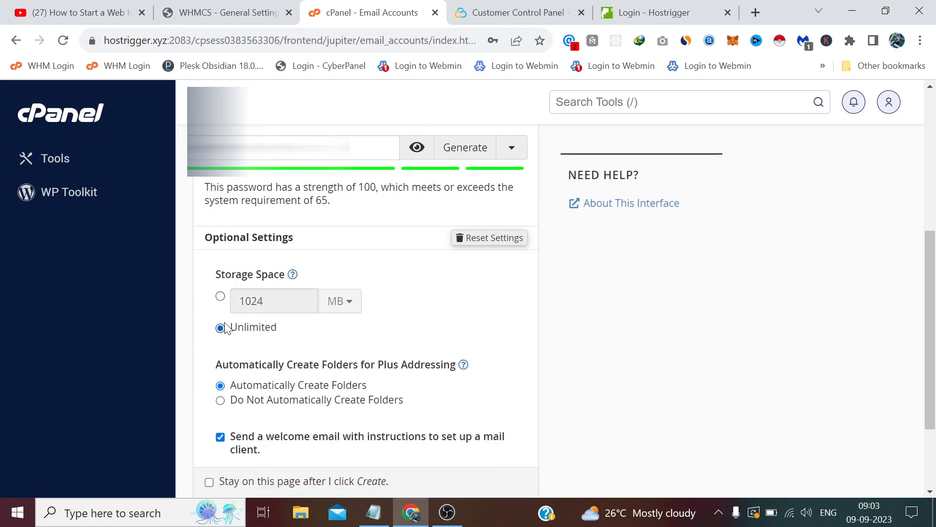
{"action": "left_click", "coordinate": [220, 298]}
{"action": "left_click", "coordinate": [485, 390]}
{"action": "scroll", "coordinate": [610, 369], "scroll_direction": "down", "scroll_amount": 2}
{"action": "left_click", "coordinate": [246, 396]}
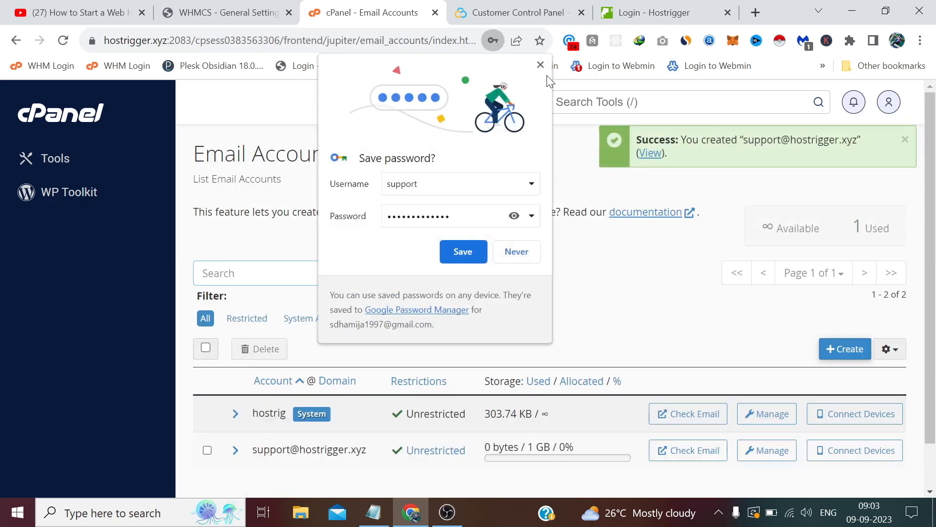
{"action": "left_click", "coordinate": [542, 66]}
{"action": "scroll", "coordinate": [402, 416], "scroll_direction": "down", "scroll_amount": 2}
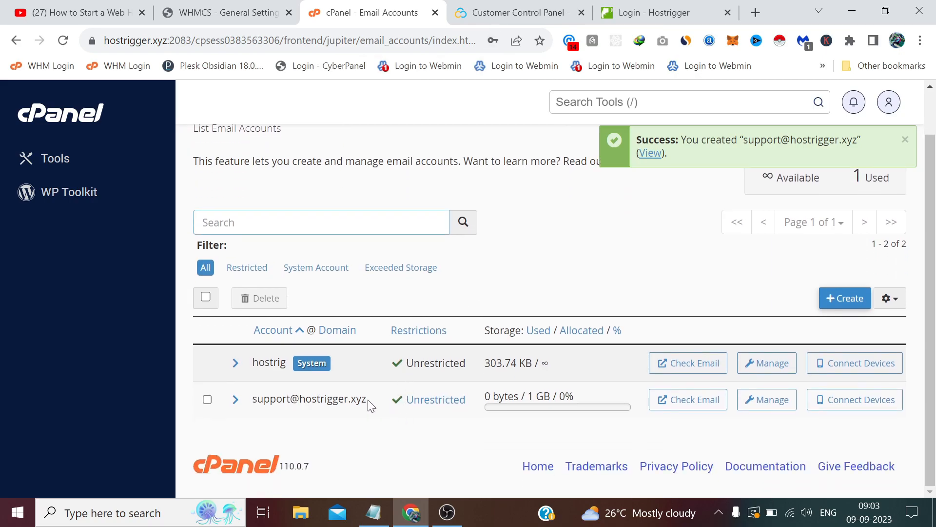
Step: Set the WHMCS mail provider to SMTP and start the host as 'mail.hostrigger'
{"action": "left_click", "coordinate": [225, 12]}
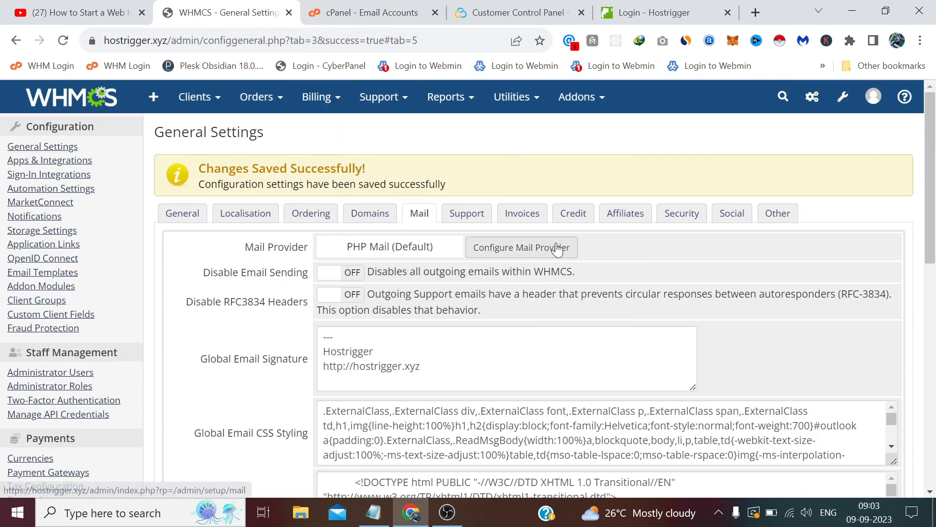
{"action": "left_click", "coordinate": [524, 247]}
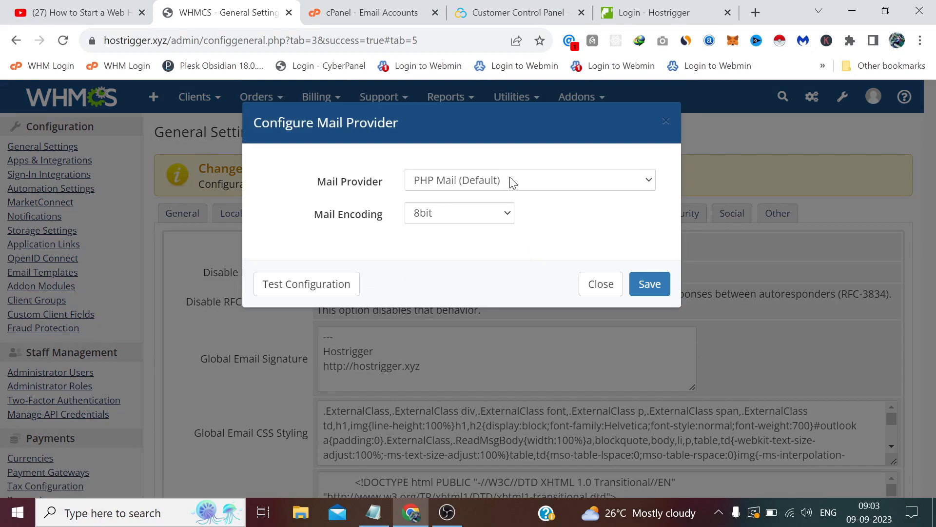
{"action": "left_click", "coordinate": [511, 180]}
{"action": "left_click", "coordinate": [434, 211]}
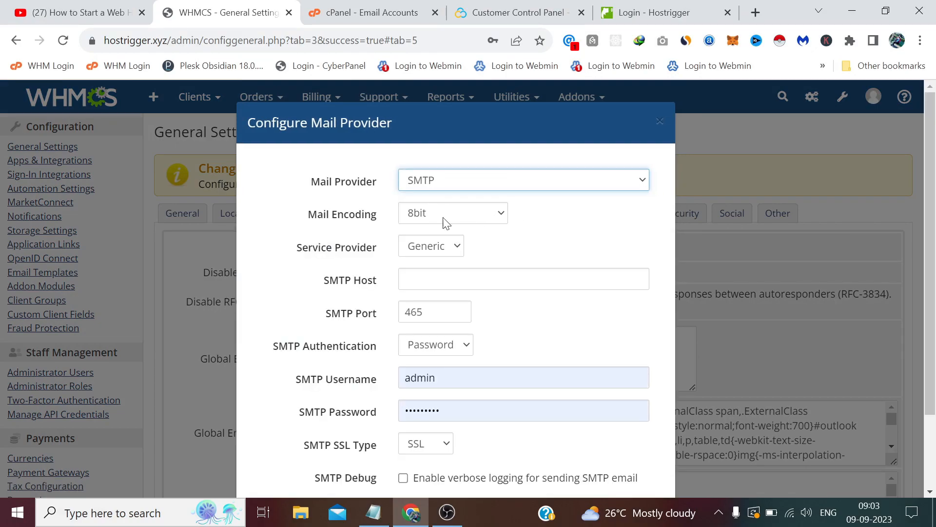
{"action": "scroll", "coordinate": [528, 227], "scroll_direction": "down", "scroll_amount": 2}
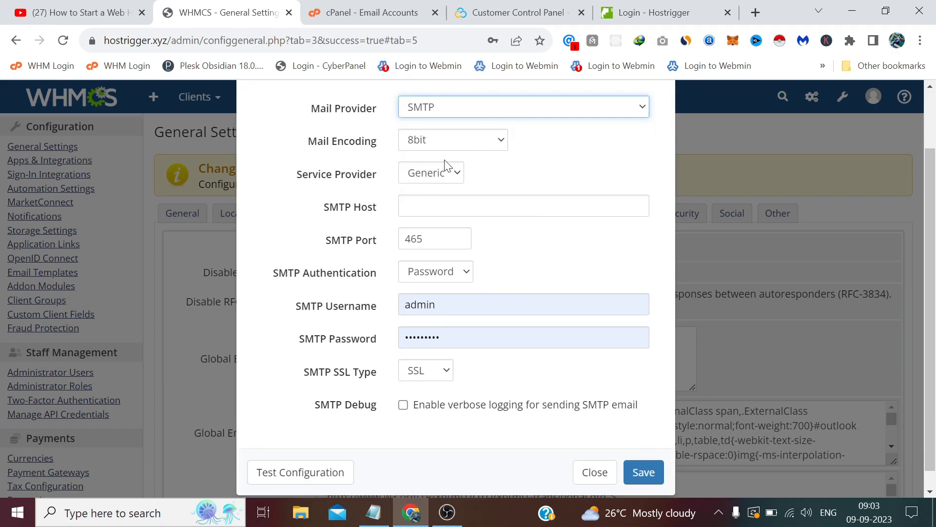
{"action": "left_click", "coordinate": [439, 205]}
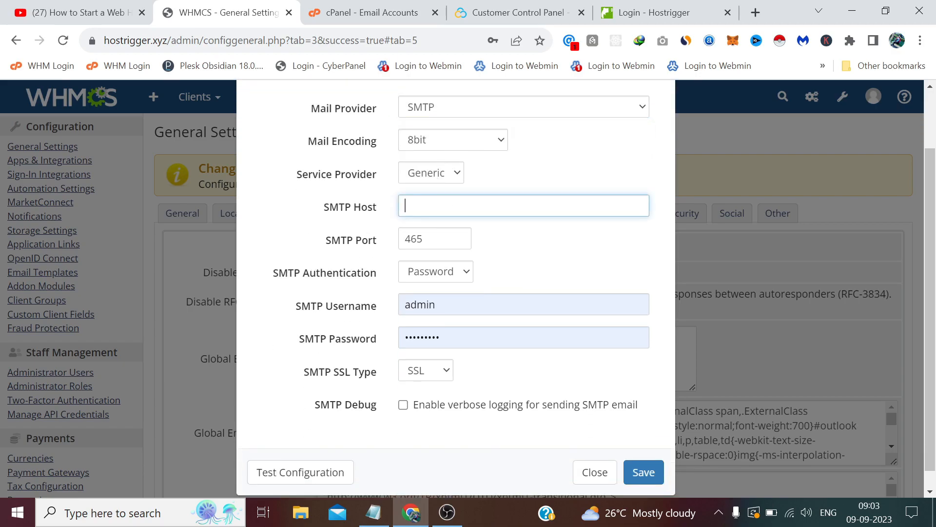
{"action": "type", "text": "mail.hostrigger"}
{"action": "scroll", "coordinate": [498, 188], "scroll_direction": "up", "scroll_amount": 2}
{"action": "left_click", "coordinate": [421, 11]}
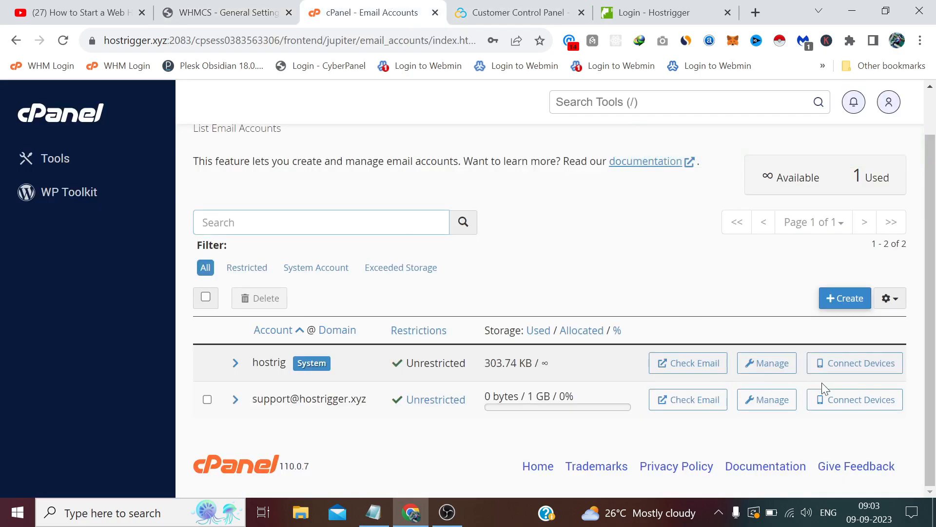
Step: Open the support mailbox's mail client settings and copy outgoing server mail.hostrigger.xyz
{"action": "left_click", "coordinate": [861, 406]}
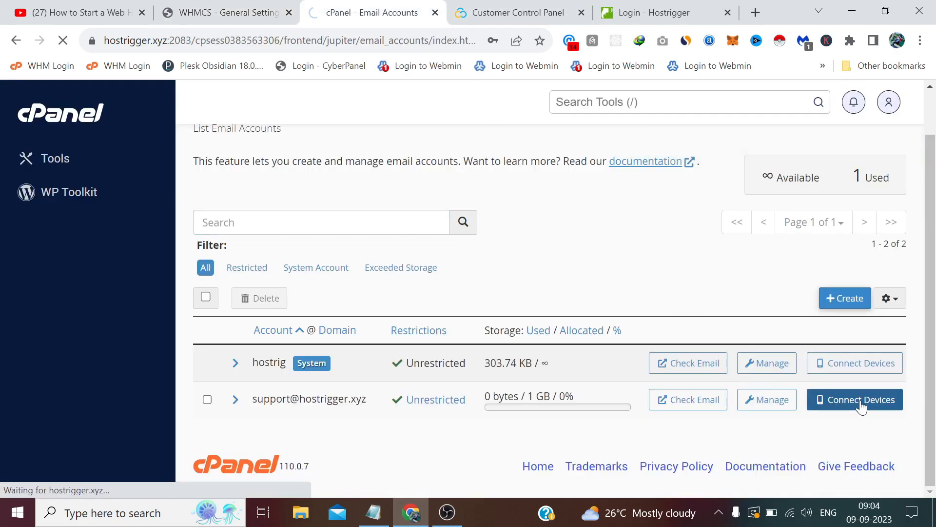
{"action": "scroll", "coordinate": [443, 225], "scroll_direction": "down", "scroll_amount": 7}
{"action": "scroll", "coordinate": [425, 215], "scroll_direction": "up", "scroll_amount": 1}
{"action": "left_click_drag", "start_coordinate": [383, 316], "coordinate": [285, 315]}
{"action": "right_click", "coordinate": [303, 308]}
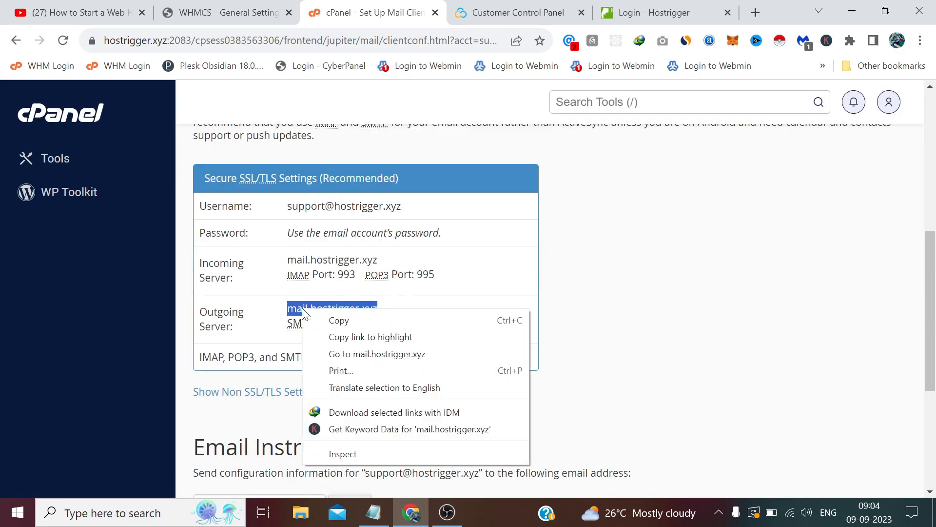
{"action": "left_click", "coordinate": [336, 320]}
Step: Set SMTP host mail.hostrigger.xyz, port 587, password authentication and the support mailbox address as username
{"action": "left_click", "coordinate": [250, 22]}
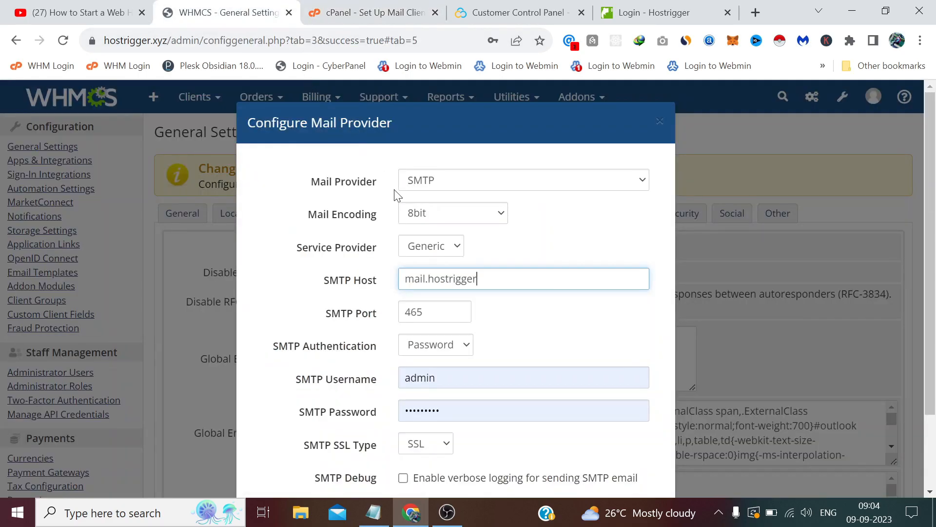
{"action": "left_click_drag", "start_coordinate": [478, 279], "coordinate": [402, 287]}
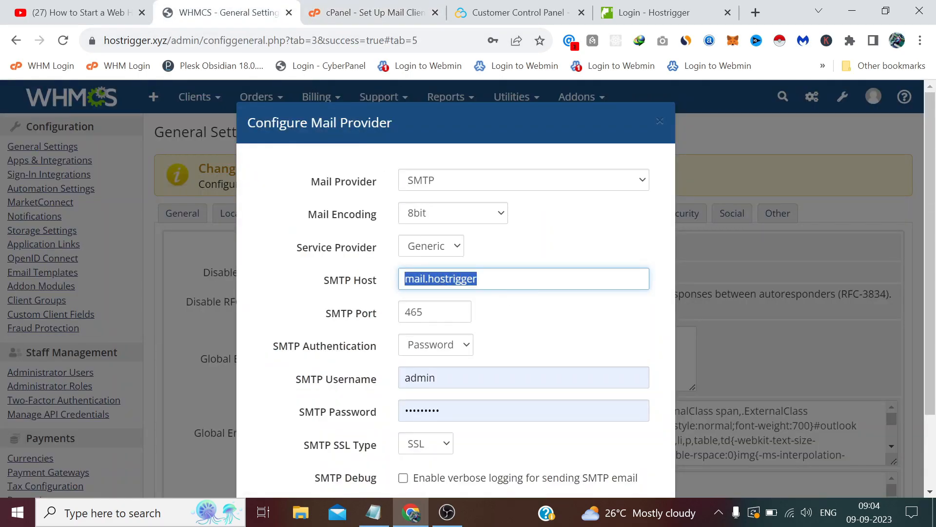
{"action": "key", "text": "ctrl+v"}
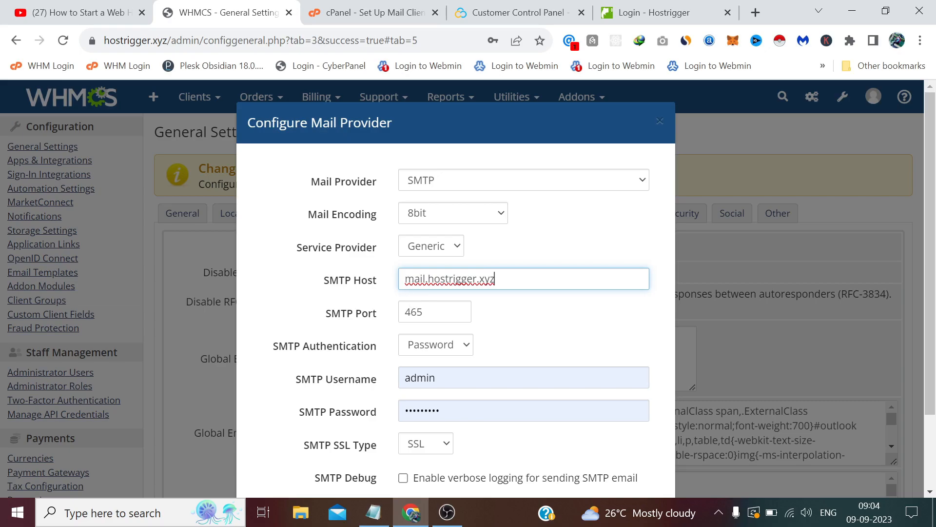
{"action": "key", "text": "Tab"}
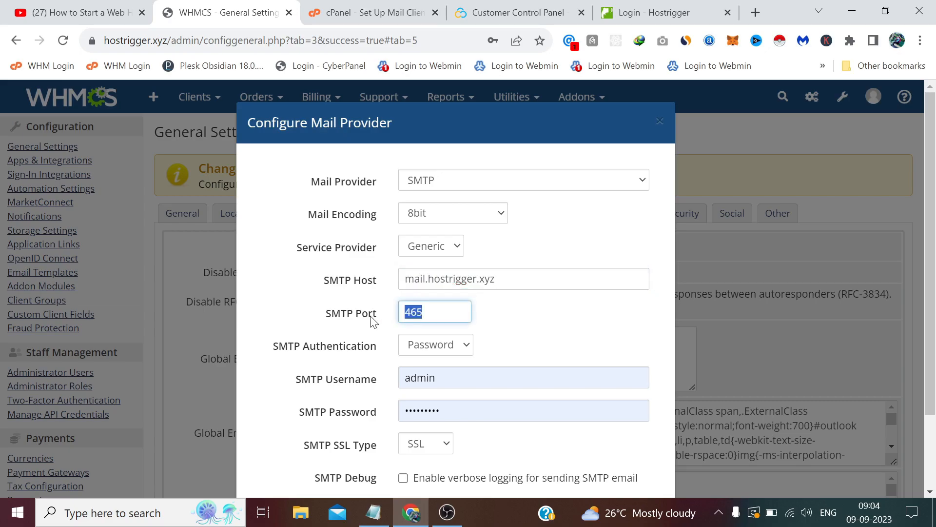
{"action": "type", "text": "587"}
{"action": "scroll", "coordinate": [369, 314], "scroll_direction": "down", "scroll_amount": 2}
{"action": "left_click", "coordinate": [441, 252]}
{"action": "left_click", "coordinate": [441, 271]}
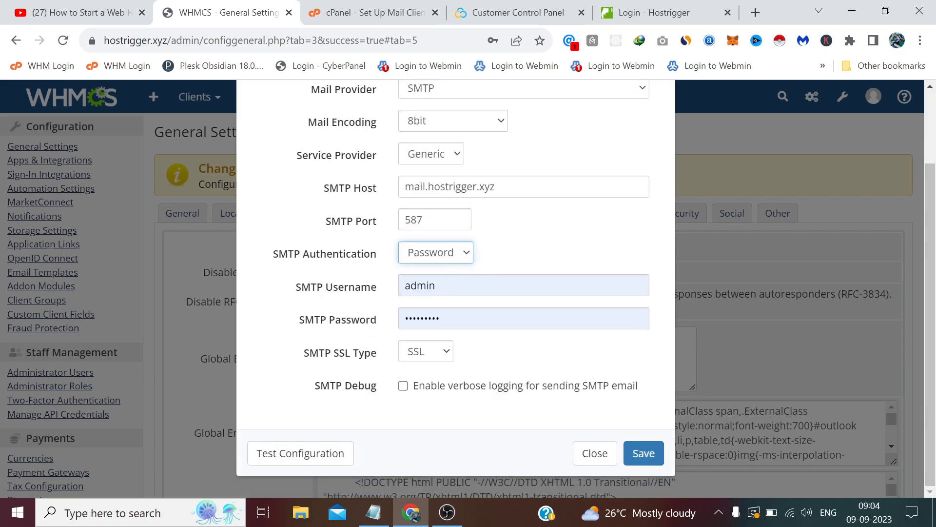
{"action": "double_click", "coordinate": [412, 286]}
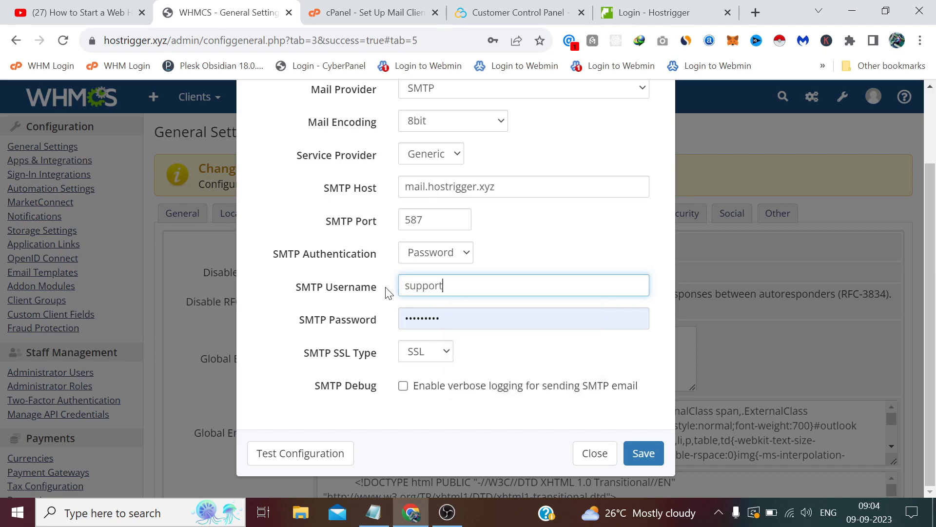
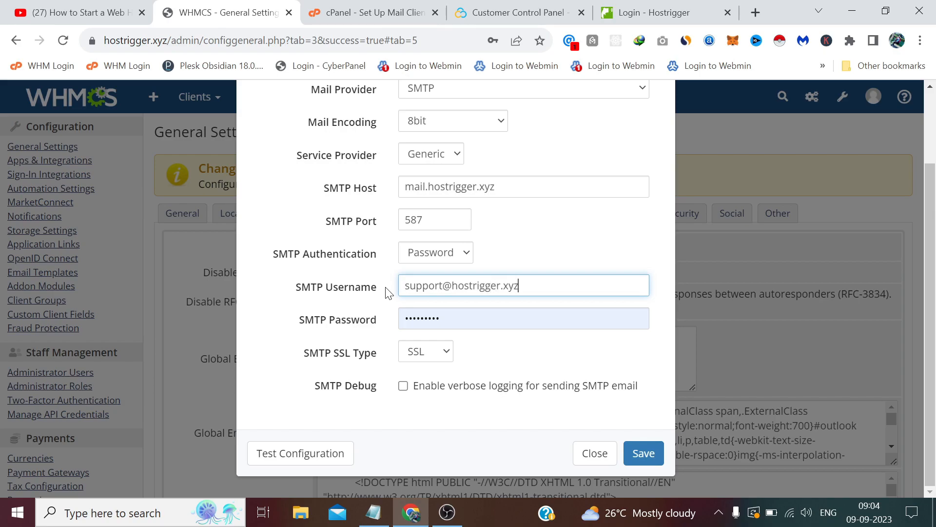
Step: Paste the saved mailbox password, choose TLS encryption and run a successful configuration test
{"action": "left_click", "coordinate": [373, 512]}
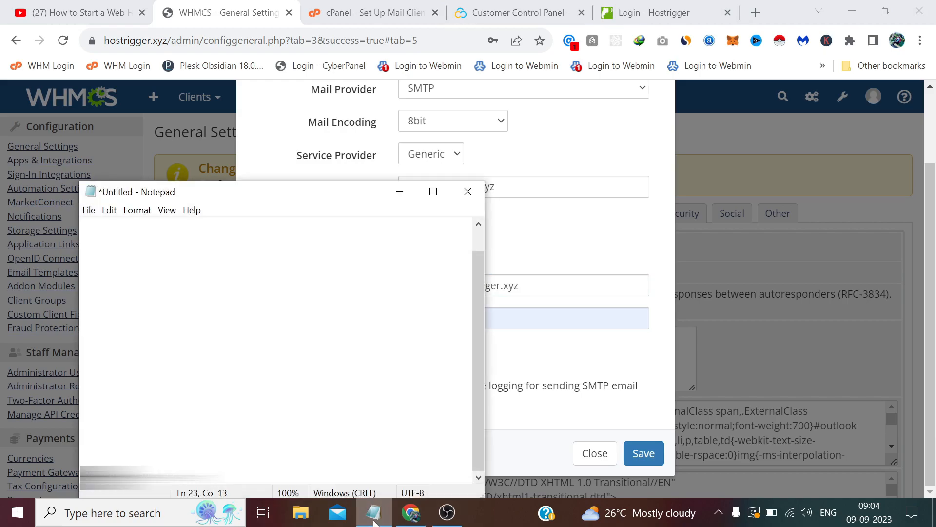
{"action": "left_click_drag", "start_coordinate": [218, 481], "coordinate": [73, 476]}
{"action": "right_click", "coordinate": [80, 477]}
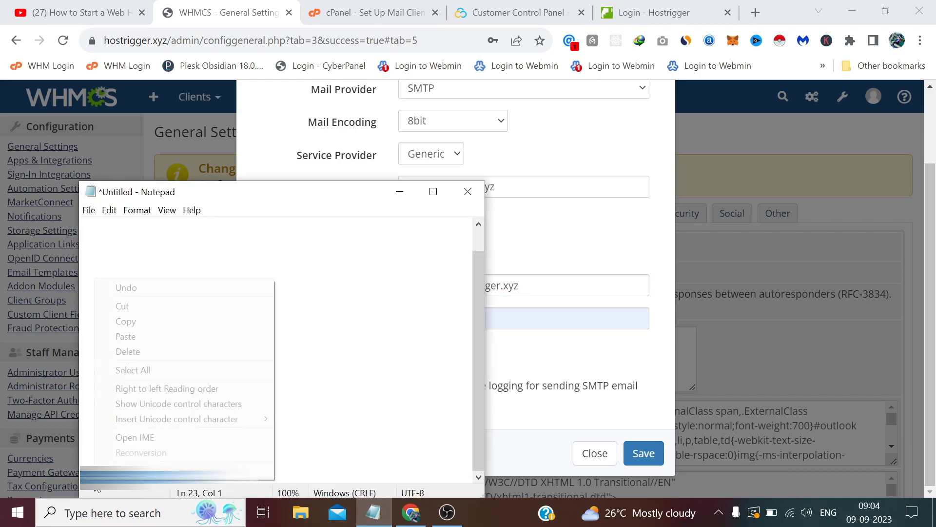
{"action": "left_click", "coordinate": [130, 320]}
{"action": "left_click", "coordinate": [400, 191]}
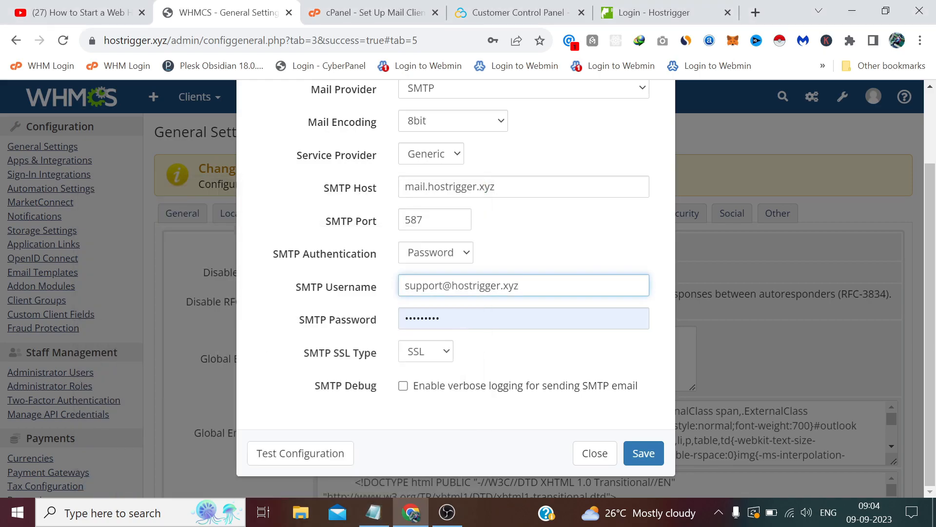
{"action": "left_click", "coordinate": [460, 320]}
{"action": "left_click_drag", "start_coordinate": [439, 318], "coordinate": [390, 324]}
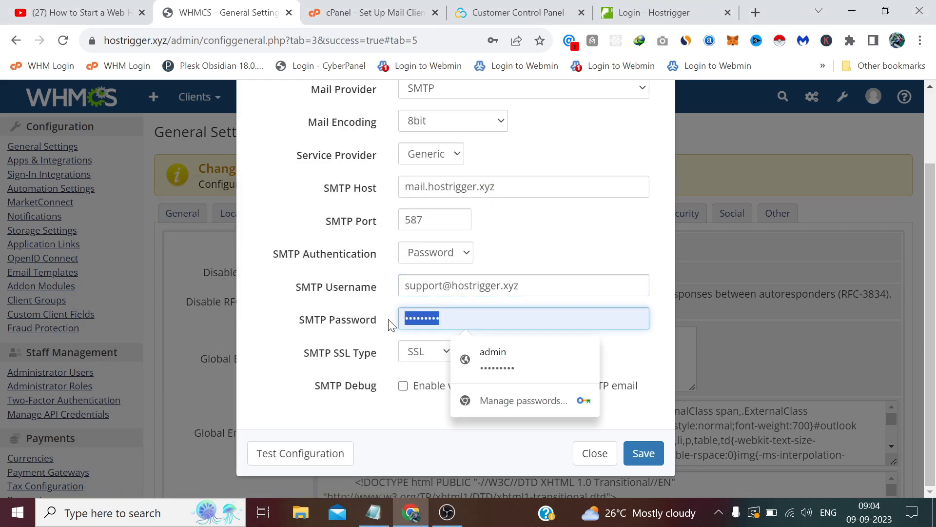
{"action": "key", "text": "ctrl+v"}
{"action": "left_click", "coordinate": [419, 352]}
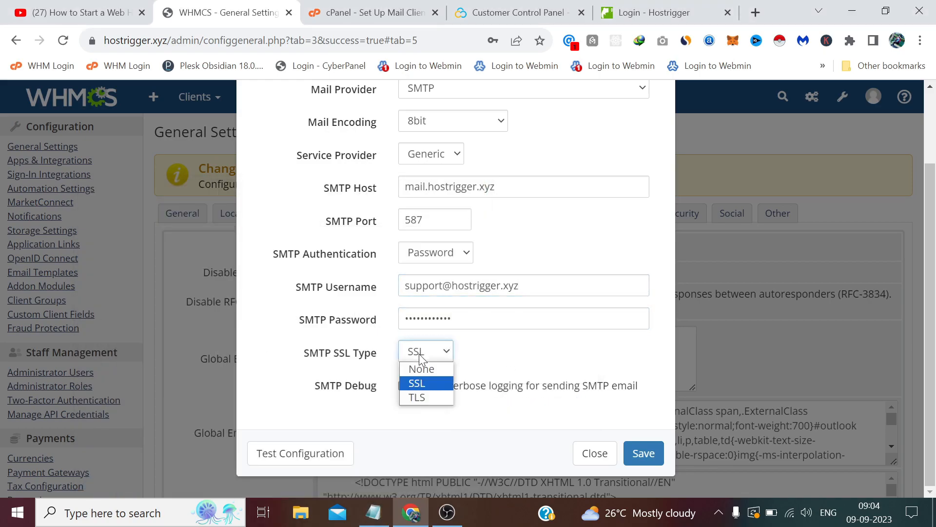
{"action": "left_click", "coordinate": [417, 397]}
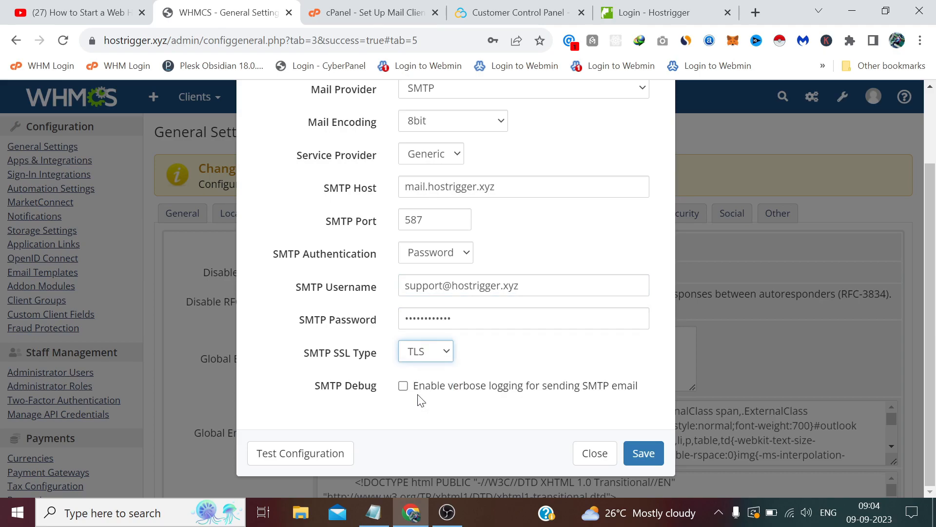
{"action": "left_click", "coordinate": [333, 457]}
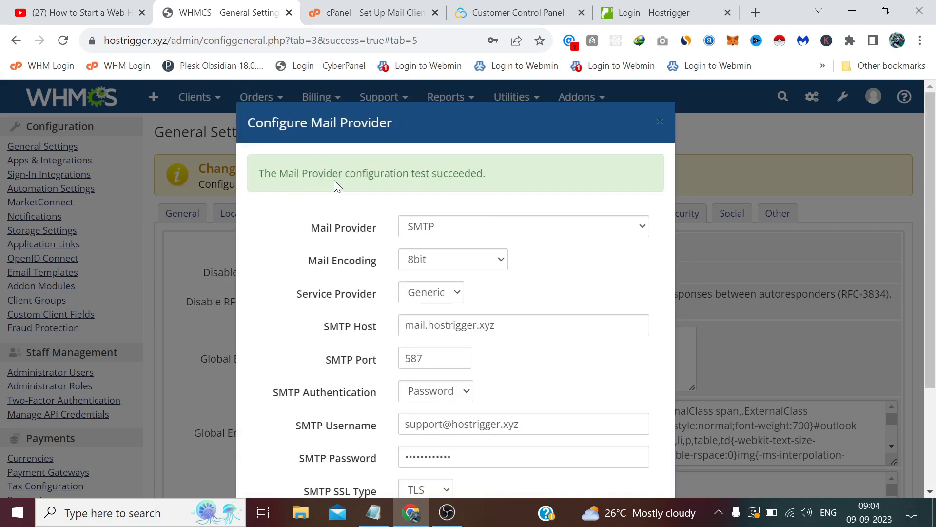
{"action": "scroll", "coordinate": [362, 179], "scroll_direction": "down", "scroll_amount": 3}
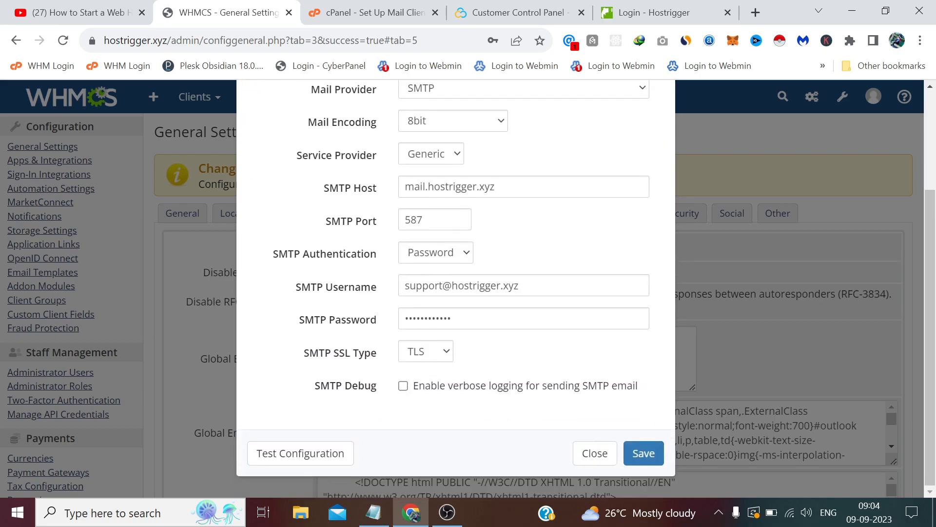
{"action": "left_click", "coordinate": [644, 454]}
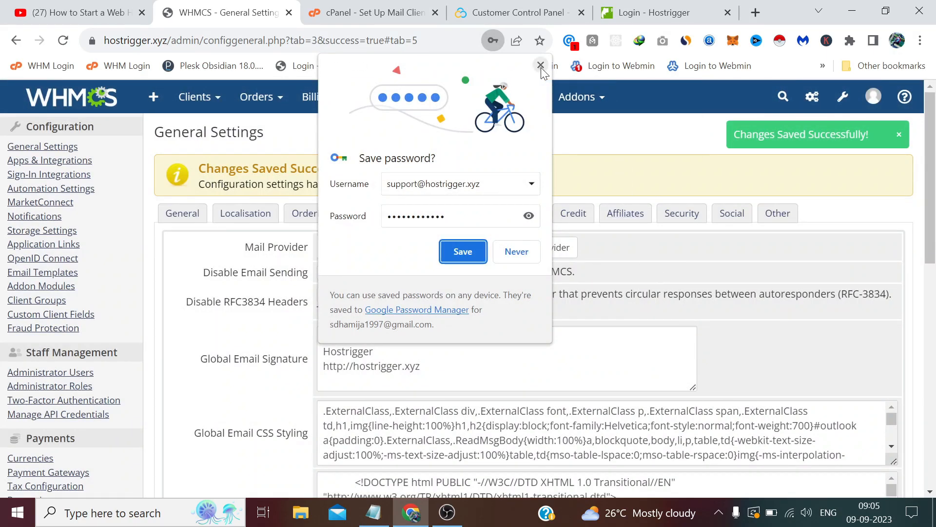
{"action": "left_click", "coordinate": [540, 66]}
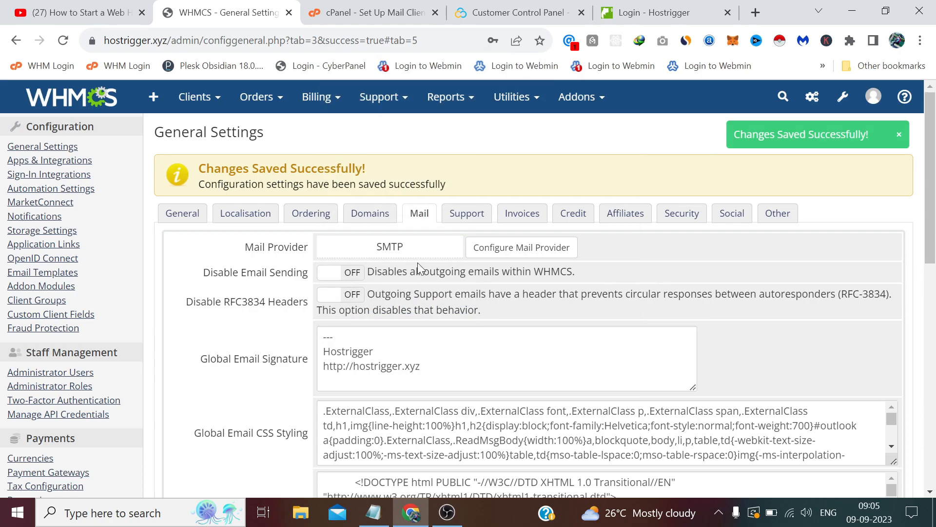
{"action": "scroll", "coordinate": [418, 263], "scroll_direction": "down", "scroll_amount": 2}
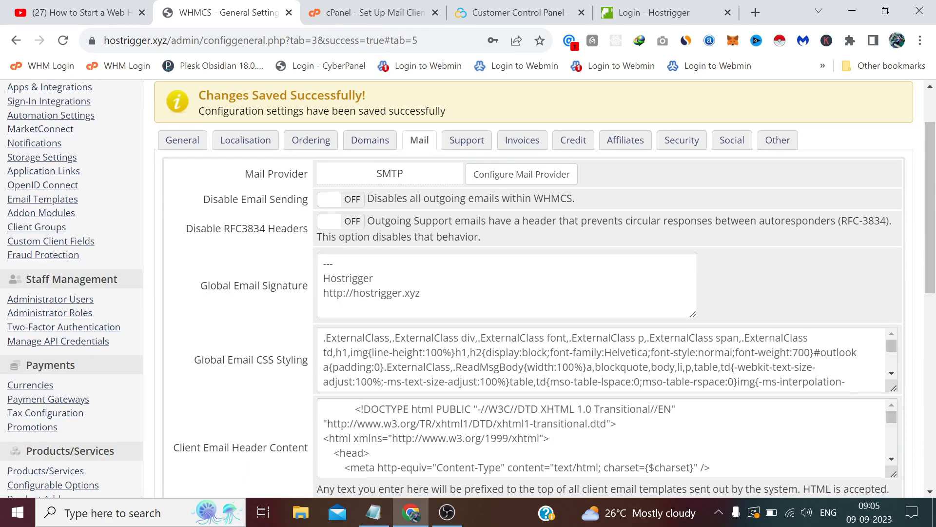
{"action": "mouse_move", "coordinate": [420, 292]}
{"action": "left_mouse_down"}
{"action": "mouse_move", "coordinate": [324, 292]}
{"action": "mouse_move", "coordinate": [315, 280]}
{"action": "left_mouse_up"}
{"action": "scroll", "coordinate": [314, 280], "scroll_direction": "down", "scroll_amount": 2}
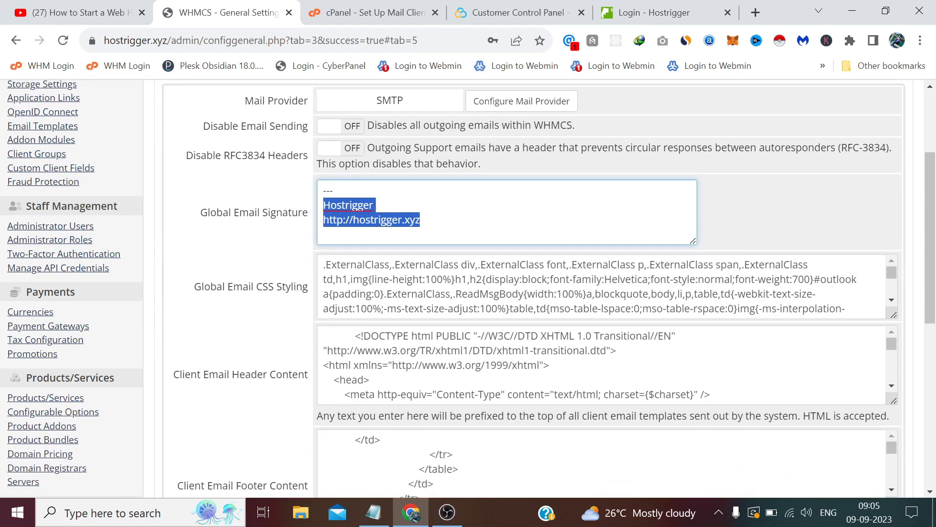
{"action": "scroll", "coordinate": [487, 364], "scroll_direction": "down", "scroll_amount": 2}
{"action": "scroll", "coordinate": [285, 352], "scroll_direction": "down", "scroll_amount": 6}
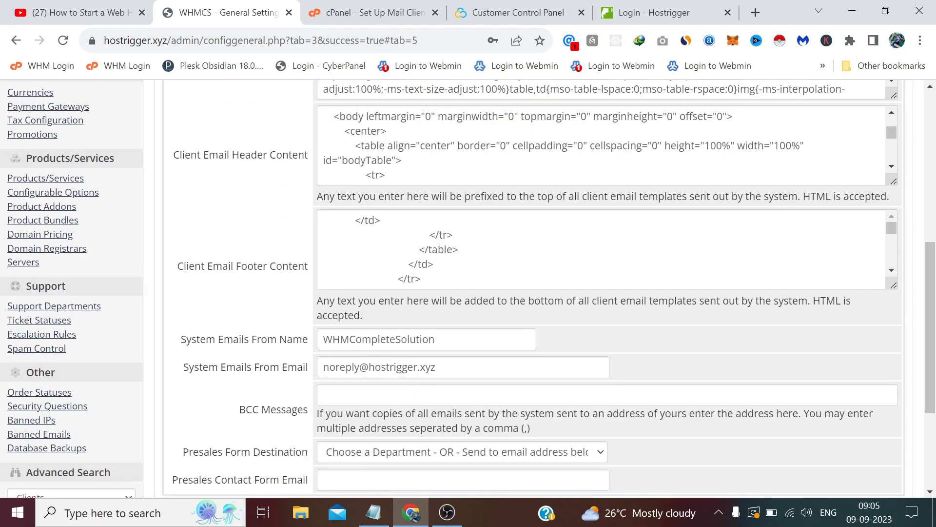
{"action": "scroll", "coordinate": [284, 351], "scroll_direction": "down", "scroll_amount": 4}
{"action": "scroll", "coordinate": [277, 319], "scroll_direction": "up", "scroll_amount": 8}
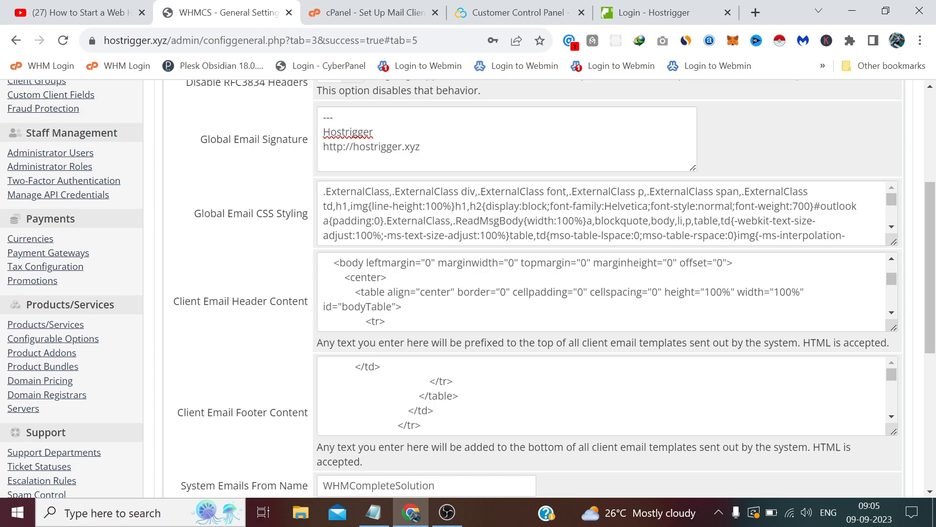
{"action": "scroll", "coordinate": [283, 218], "scroll_direction": "up", "scroll_amount": 5}
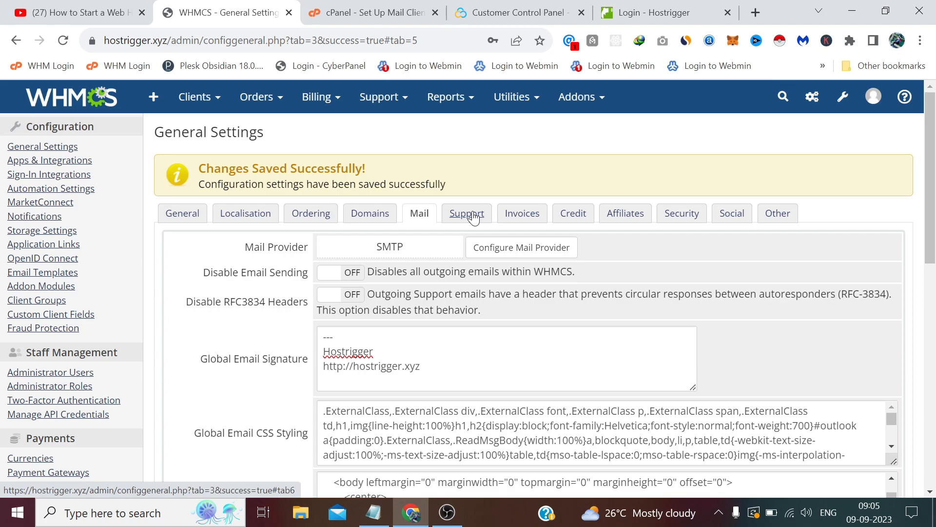
Step: Open the Support settings and review the built-in ticket module and reply email limit of 10
{"action": "left_click", "coordinate": [468, 215]}
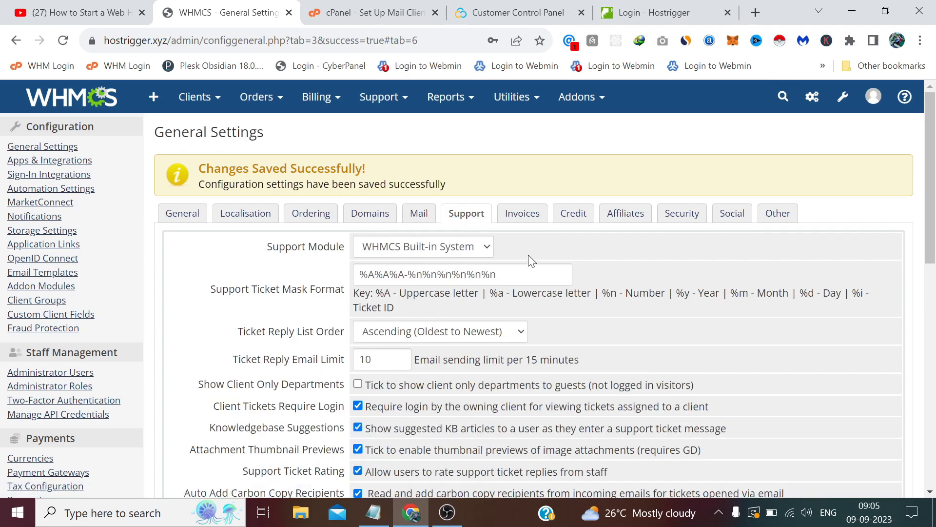
{"action": "scroll", "coordinate": [532, 261], "scroll_direction": "down", "scroll_amount": 5}
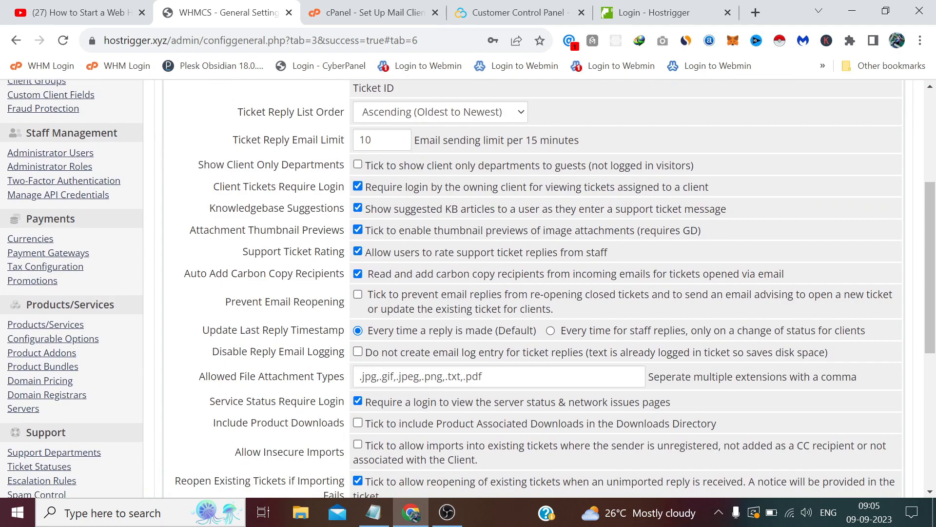
{"action": "scroll", "coordinate": [531, 287], "scroll_direction": "up", "scroll_amount": 3}
{"action": "scroll", "coordinate": [492, 204], "scroll_direction": "down", "scroll_amount": 6}
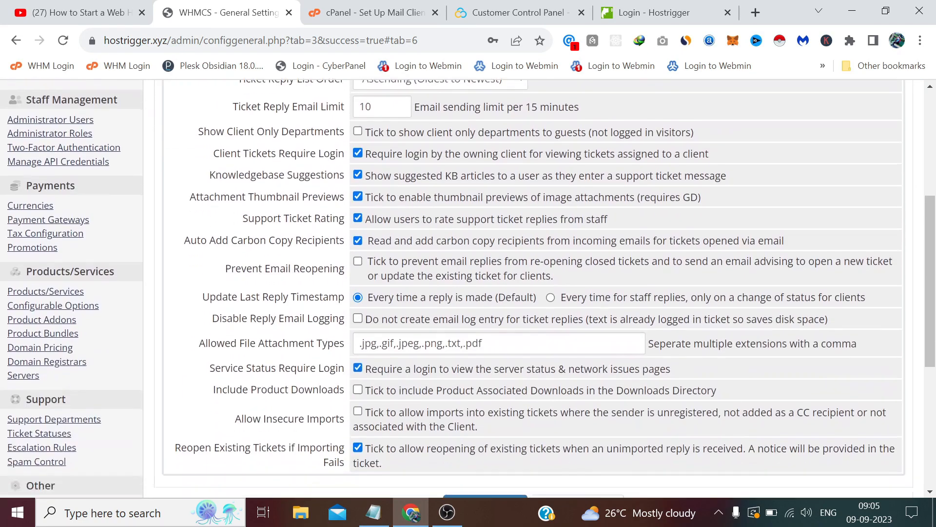
{"action": "scroll", "coordinate": [493, 205], "scroll_direction": "up", "scroll_amount": 6}
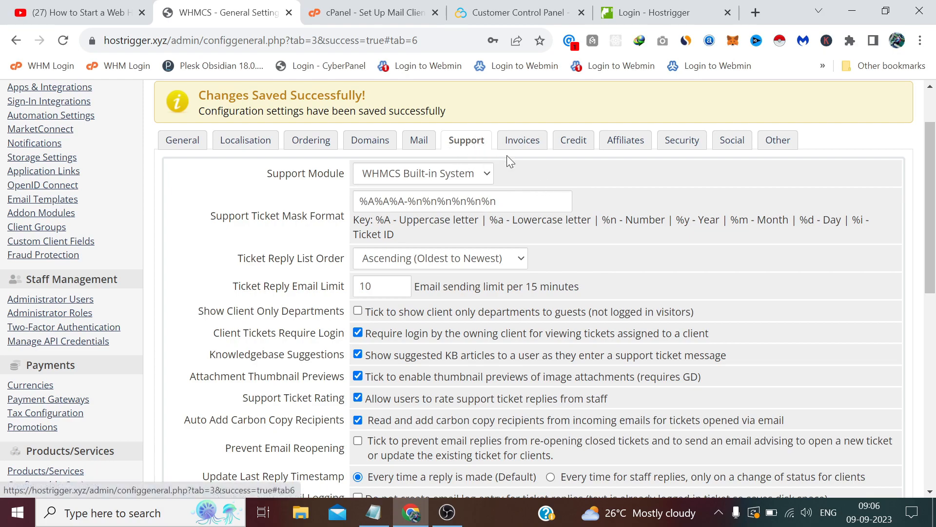
Step: Open the Invoices settings and keep A4 as the PDF paper size
{"action": "left_click", "coordinate": [526, 142]}
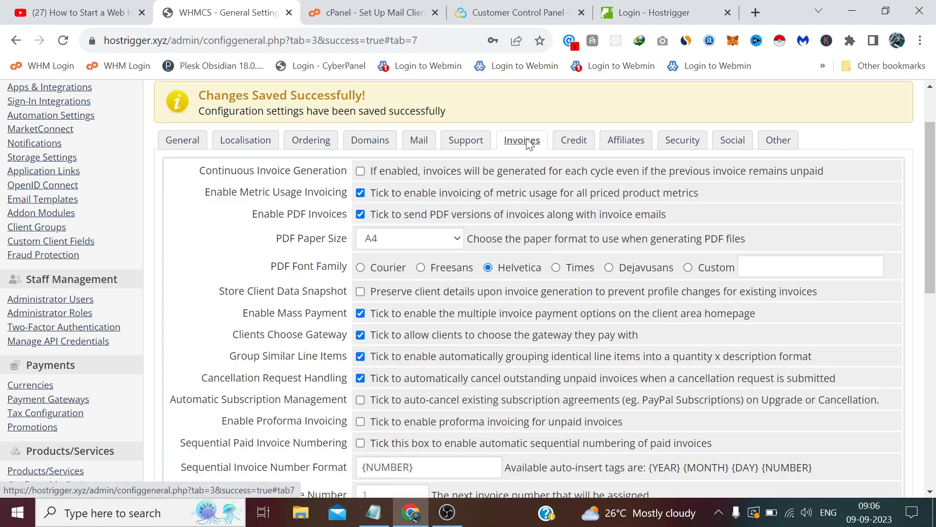
{"action": "scroll", "coordinate": [463, 205], "scroll_direction": "down", "scroll_amount": 1}
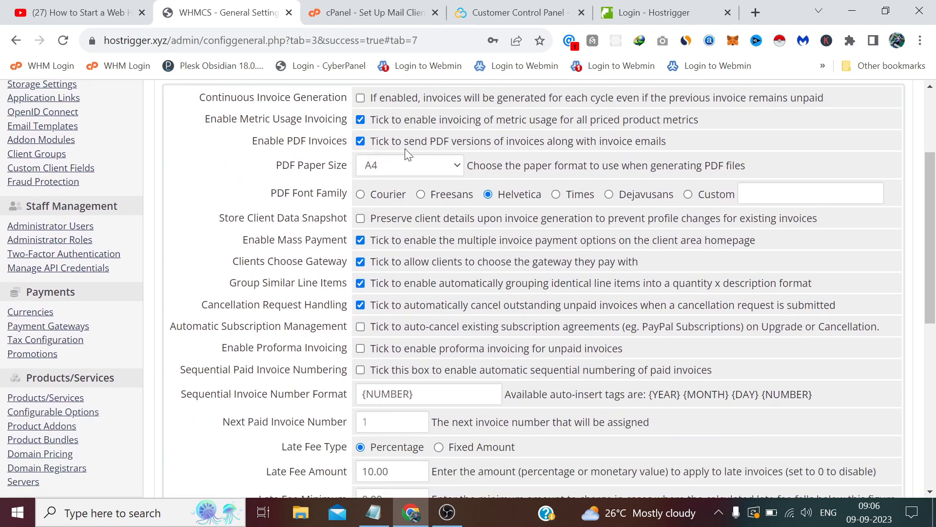
{"action": "scroll", "coordinate": [381, 193], "scroll_direction": "up", "scroll_amount": 1}
{"action": "scroll", "coordinate": [376, 203], "scroll_direction": "down", "scroll_amount": 1}
{"action": "left_click", "coordinate": [432, 168]}
{"action": "left_click", "coordinate": [417, 179]}
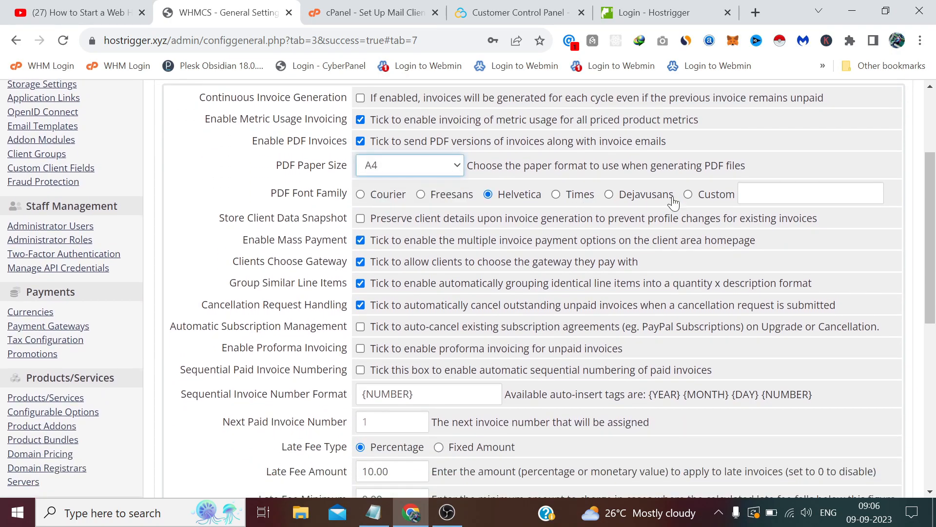
Step: Scroll down to the Next Paid Invoice Number field and place the cursor in it
{"action": "scroll", "coordinate": [386, 200], "scroll_direction": "down", "scroll_amount": 1}
{"action": "scroll", "coordinate": [378, 195], "scroll_direction": "up", "scroll_amount": 1}
{"action": "scroll", "coordinate": [381, 171], "scroll_direction": "down", "scroll_amount": 1}
{"action": "scroll", "coordinate": [379, 168], "scroll_direction": "down", "scroll_amount": 2}
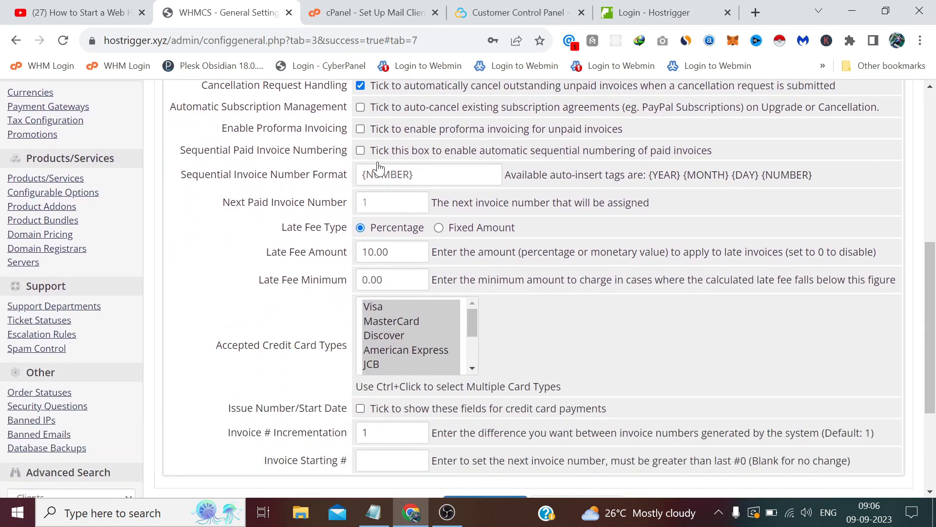
{"action": "left_click", "coordinate": [386, 203]}
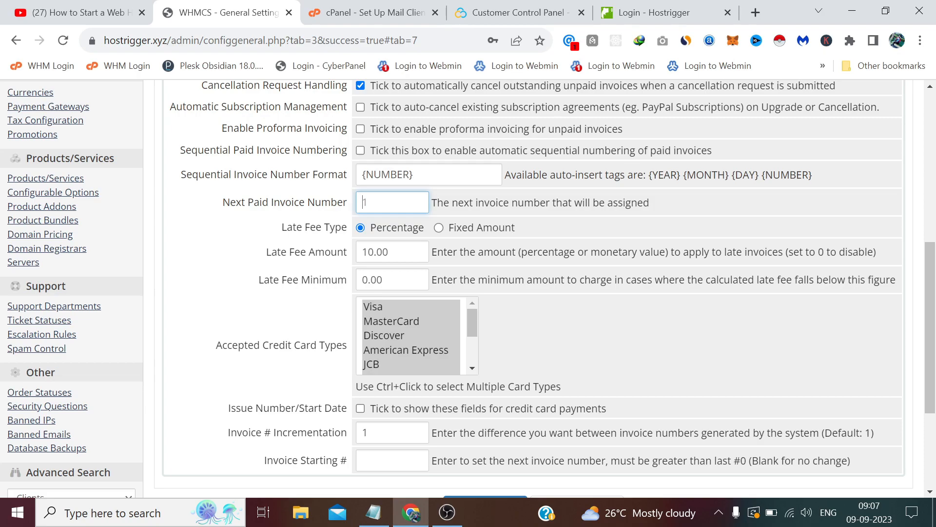
Step: Enter 1670 as the Next Paid Invoice Number and scroll toward Save Changes
{"action": "type", "text": "167"}
{"action": "left_click_drag", "start_coordinate": [386, 203], "coordinate": [355, 207]}
{"action": "left_click", "coordinate": [354, 209]}
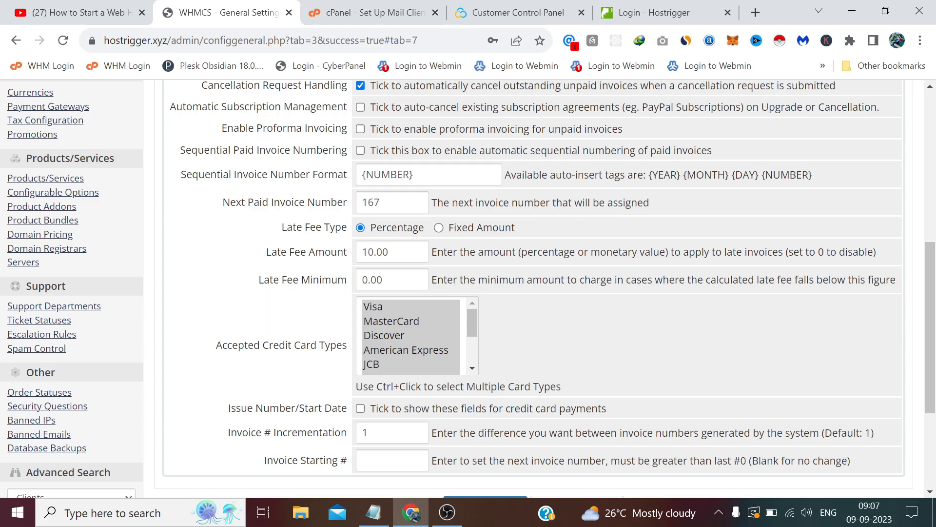
{"action": "left_click", "coordinate": [388, 202]}
{"action": "type", "text": "0"}
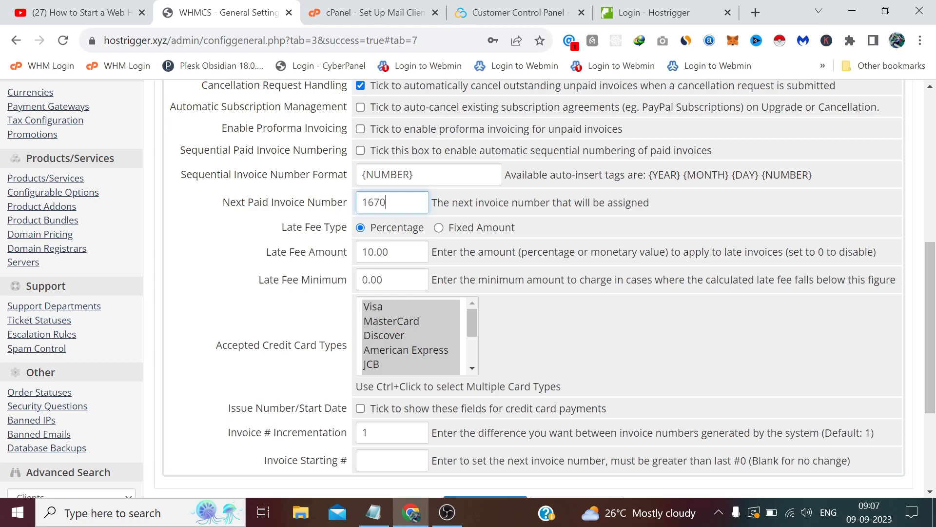
{"action": "left_click_drag", "start_coordinate": [386, 203], "coordinate": [361, 202]}
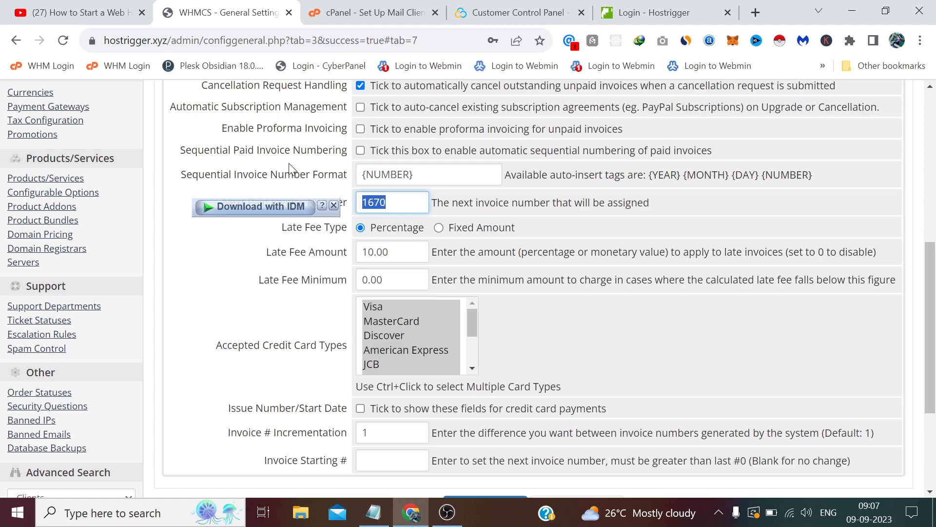
{"action": "left_click", "coordinate": [274, 168]}
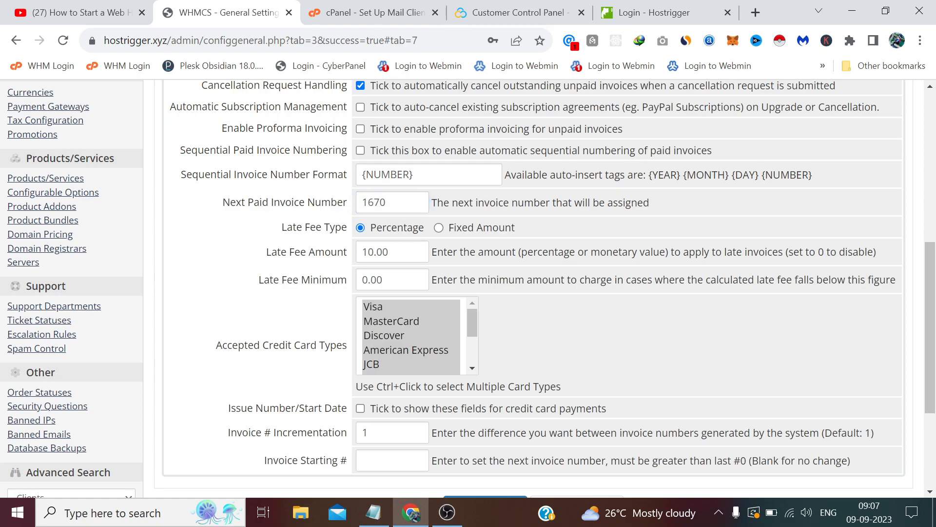
{"action": "double_click", "coordinate": [374, 203]}
{"action": "left_click", "coordinate": [283, 186]}
{"action": "scroll", "coordinate": [269, 161], "scroll_direction": "down", "scroll_amount": 1}
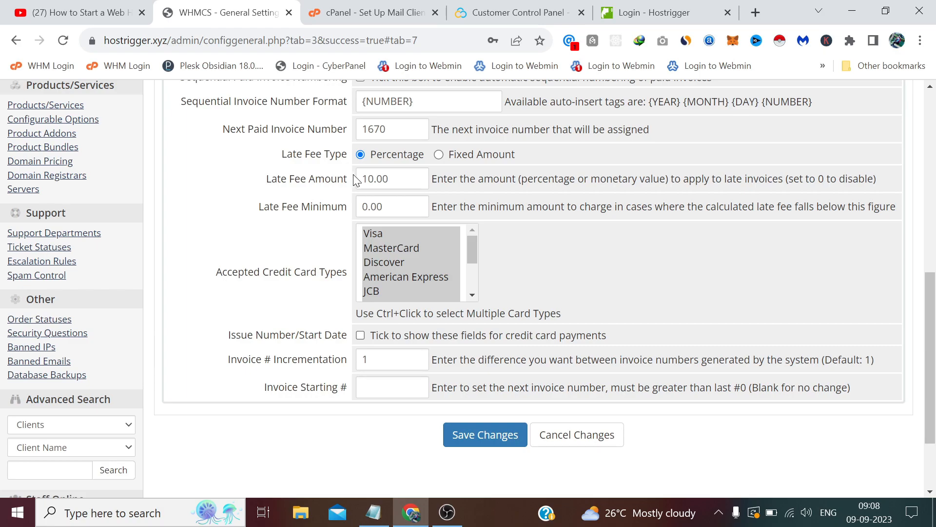
Step: Change the Late Fee Amount from 10.00 to 20.00 and save the Invoices tab
{"action": "left_click", "coordinate": [374, 179]}
{"action": "left_click_drag", "start_coordinate": [369, 179], "coordinate": [337, 178]}
{"action": "key", "text": "BackSpace"}
{"action": "type", "text": "2"}
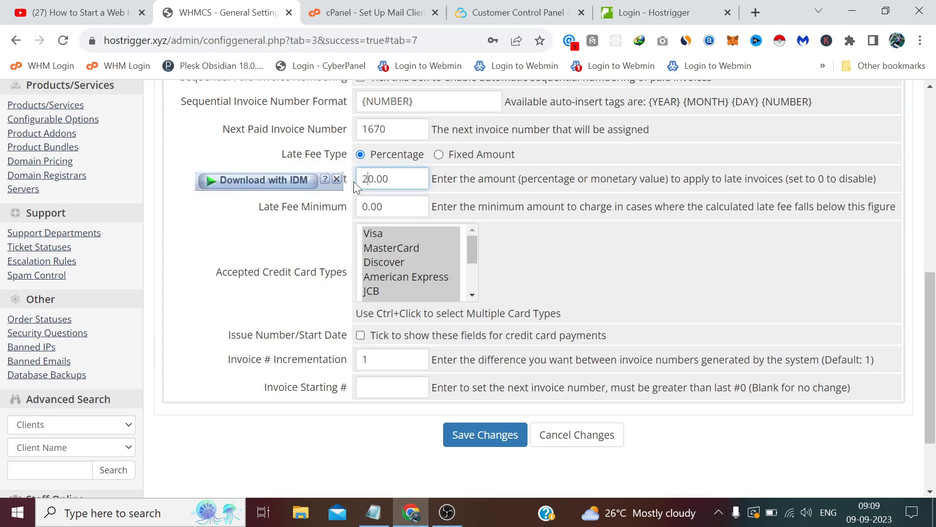
{"action": "scroll", "coordinate": [328, 197], "scroll_direction": "down", "scroll_amount": 2}
{"action": "left_click", "coordinate": [481, 361]}
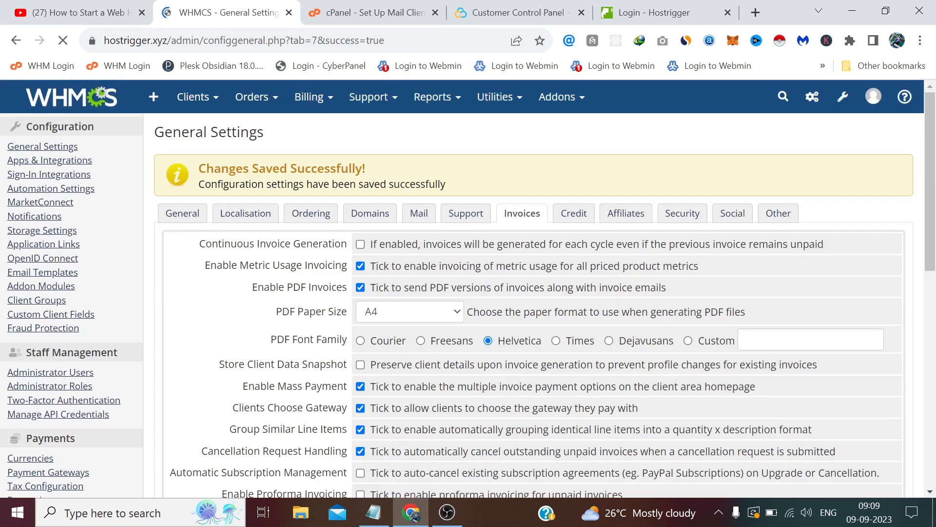
Step: On the Credit tab, enable client add-funds and save the credit settings
{"action": "left_click", "coordinate": [573, 214]}
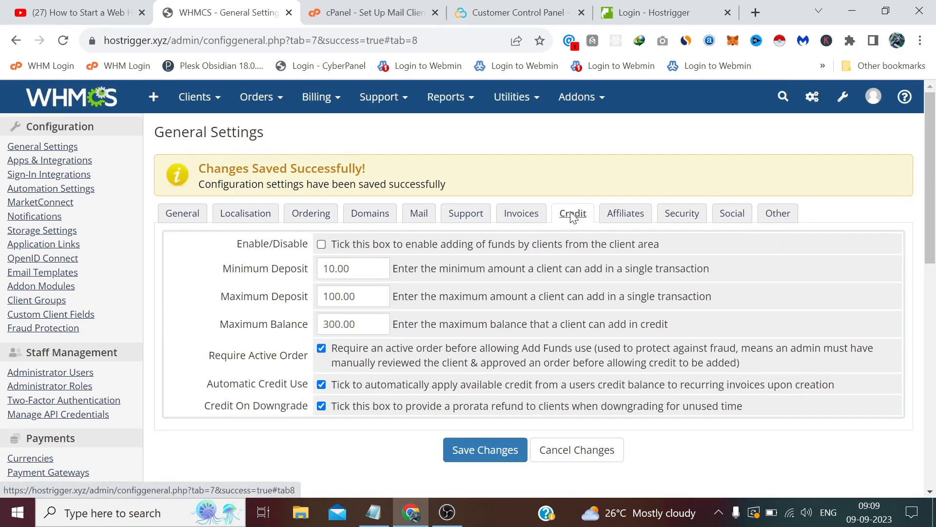
{"action": "left_click", "coordinate": [344, 246]}
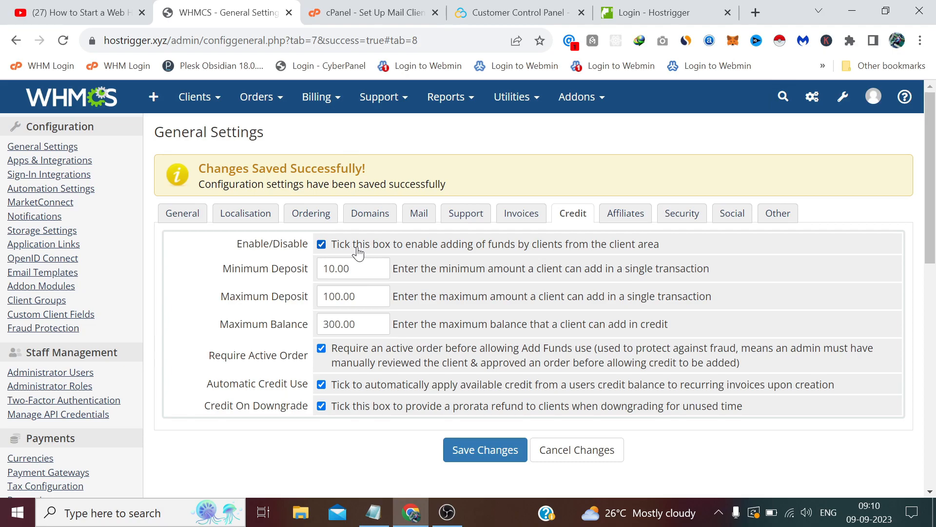
{"action": "left_click", "coordinate": [476, 454]}
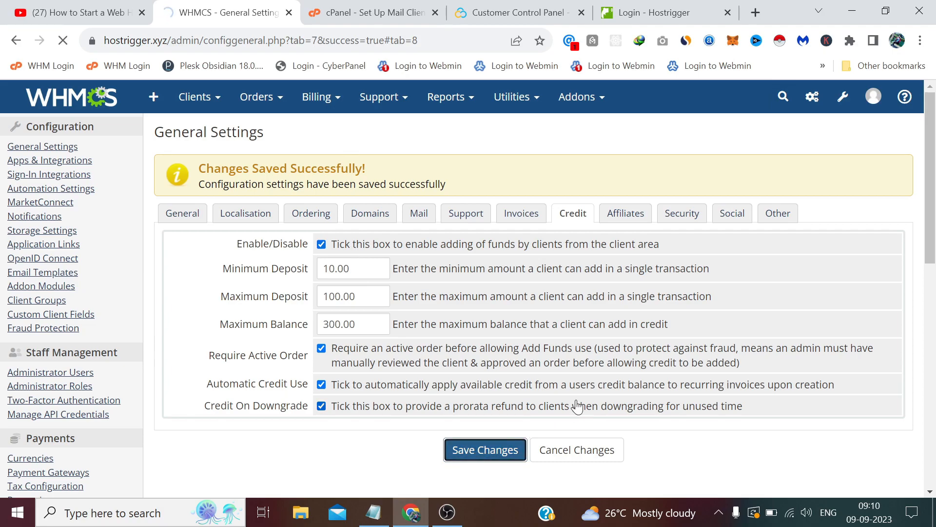
{"action": "left_click", "coordinate": [629, 218]}
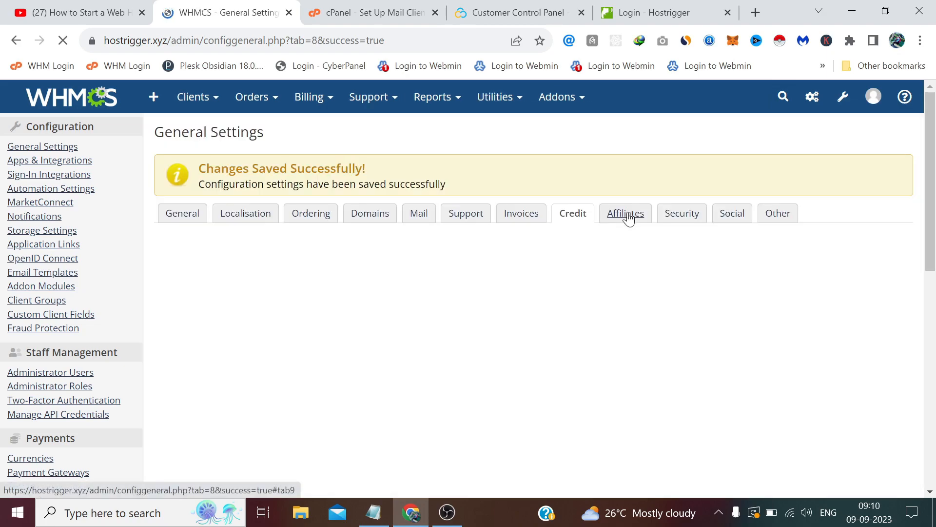
Step: Tick 'enable the affiliate system' on the Affiliates tab and save the changes
{"action": "left_click", "coordinate": [630, 217]}
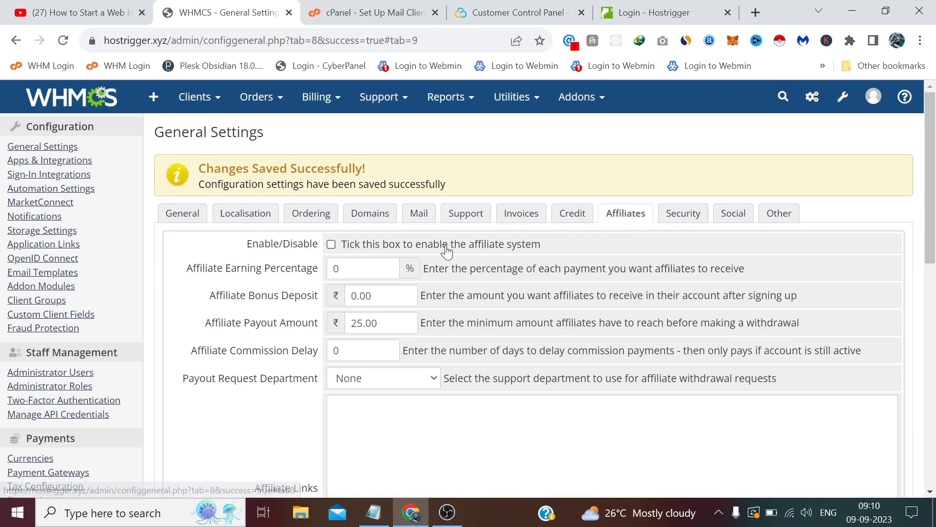
{"action": "scroll", "coordinate": [434, 243], "scroll_direction": "down", "scroll_amount": 1}
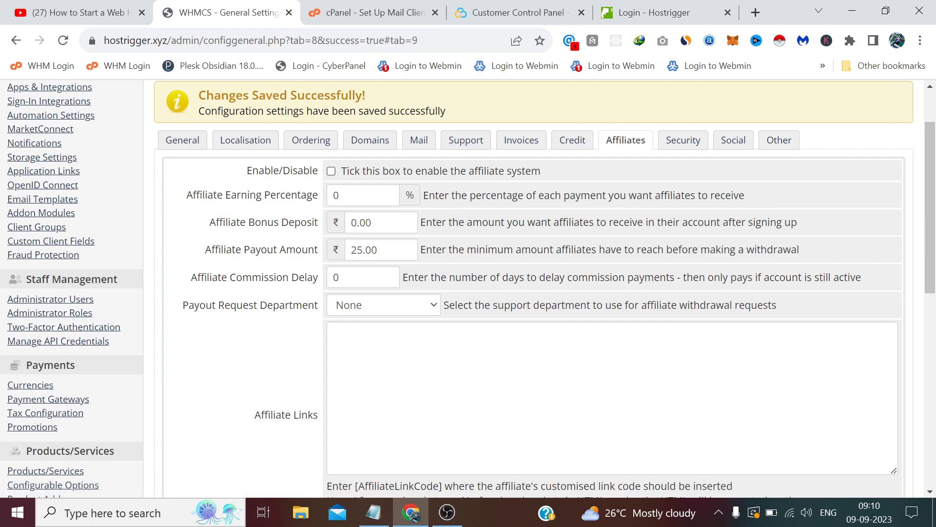
{"action": "left_click", "coordinate": [380, 172]}
{"action": "scroll", "coordinate": [468, 288], "scroll_direction": "down", "scroll_amount": 1}
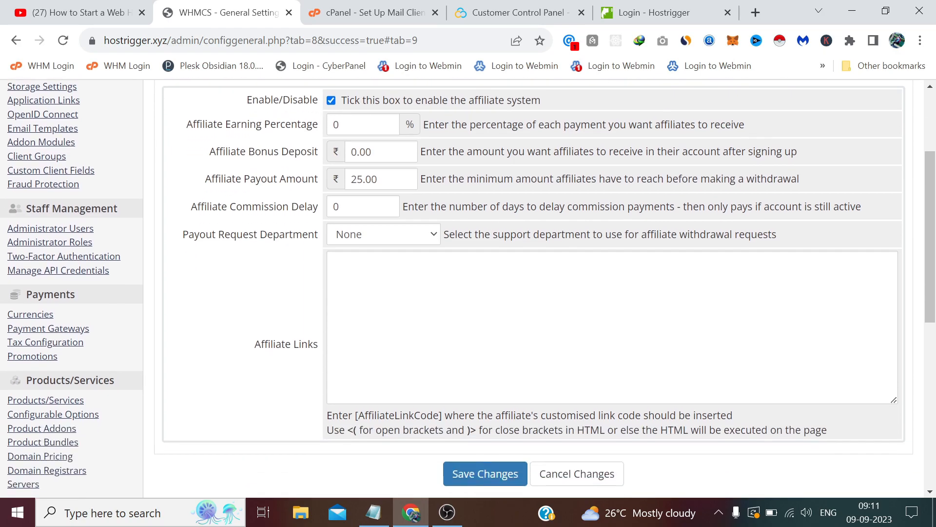
{"action": "scroll", "coordinate": [468, 288], "scroll_direction": "up", "scroll_amount": 2}
{"action": "scroll", "coordinate": [468, 288], "scroll_direction": "down", "scroll_amount": 1}
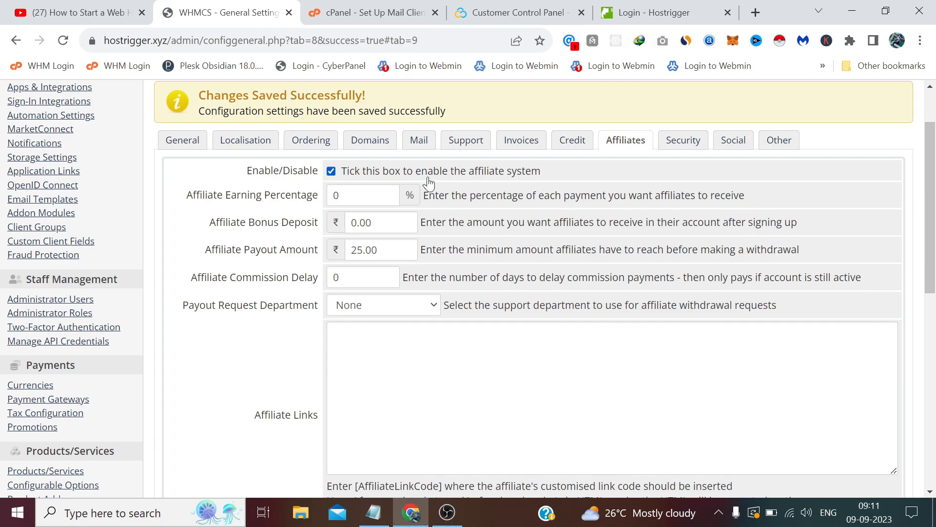
{"action": "scroll", "coordinate": [443, 223], "scroll_direction": "down", "scroll_amount": 4}
{"action": "scroll", "coordinate": [444, 223], "scroll_direction": "up", "scroll_amount": 4}
{"action": "scroll", "coordinate": [499, 329], "scroll_direction": "down", "scroll_amount": 4}
{"action": "left_click", "coordinate": [499, 326]}
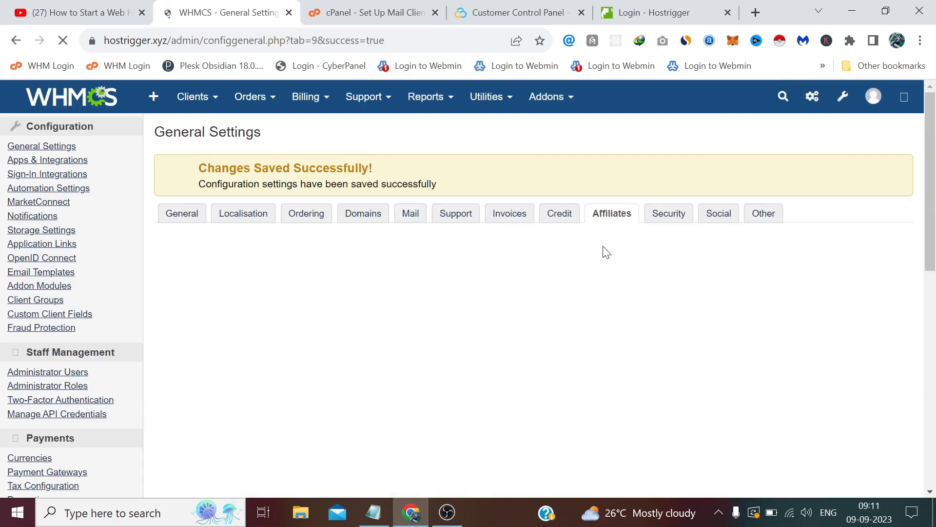
Step: On the Security tab, tick the option requiring clients to confirm their e-mail address
{"action": "left_click", "coordinate": [685, 218]}
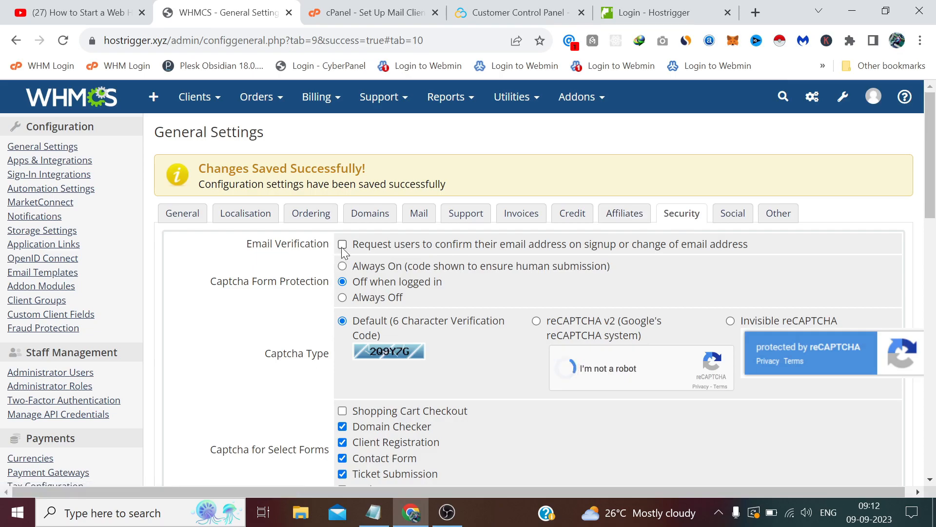
{"action": "left_click", "coordinate": [426, 250]}
{"action": "scroll", "coordinate": [361, 246], "scroll_direction": "down", "scroll_amount": 1}
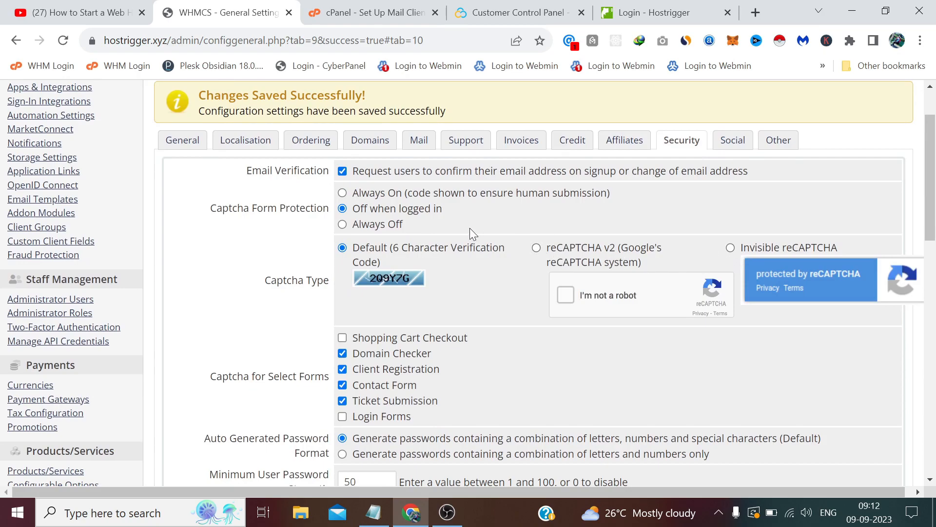
{"action": "scroll", "coordinate": [469, 227], "scroll_direction": "down", "scroll_amount": 1}
{"action": "scroll", "coordinate": [464, 230], "scroll_direction": "down", "scroll_amount": 1}
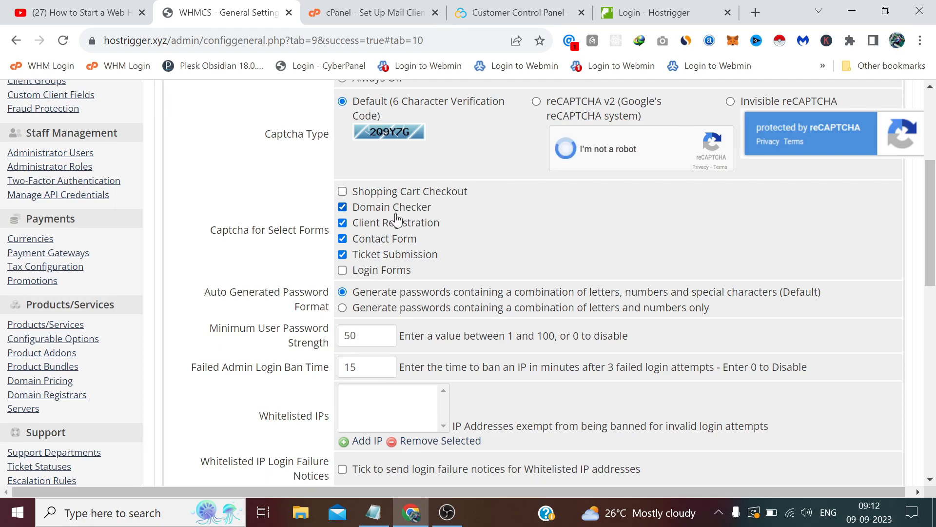
{"action": "scroll", "coordinate": [395, 219], "scroll_direction": "down", "scroll_amount": 1}
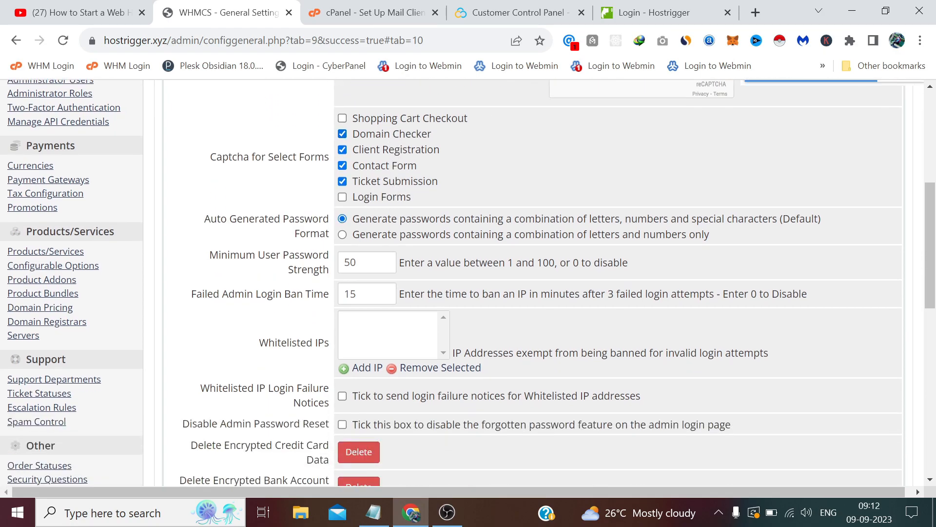
{"action": "scroll", "coordinate": [290, 174], "scroll_direction": "down", "scroll_amount": 1}
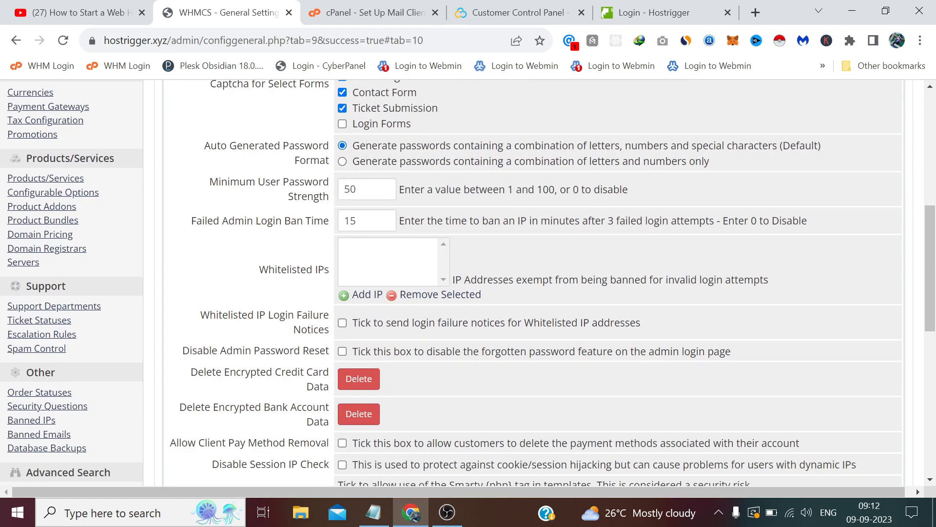
{"action": "scroll", "coordinate": [339, 178], "scroll_direction": "down", "scroll_amount": 1}
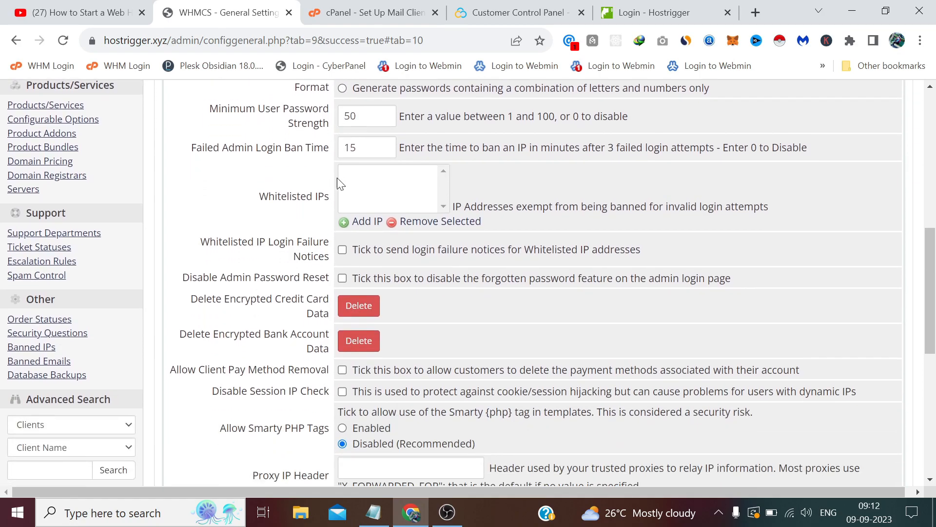
{"action": "scroll", "coordinate": [337, 178], "scroll_direction": "down", "scroll_amount": 2}
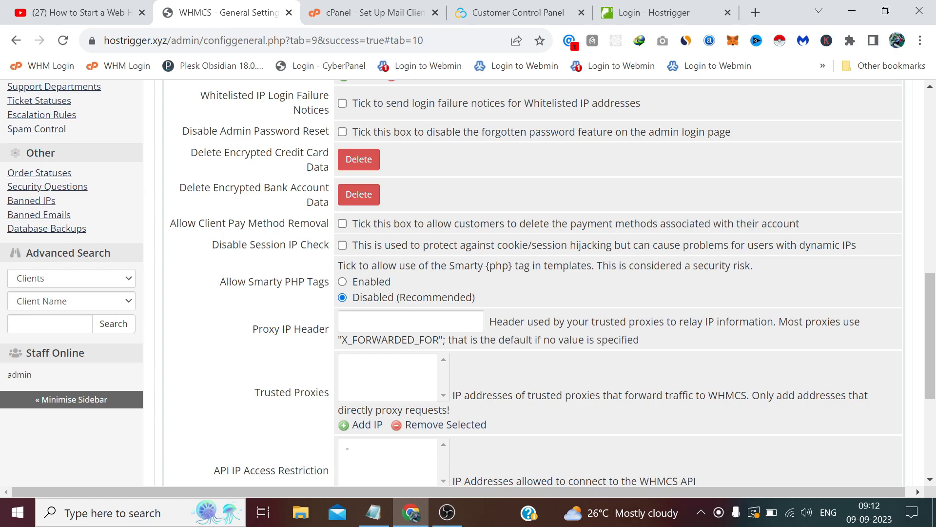
Step: Tick Disable Session IP Check, set CSRF Tokens: General to Disabled, and save
{"action": "left_click", "coordinate": [343, 245]}
{"action": "scroll", "coordinate": [338, 166], "scroll_direction": "down", "scroll_amount": 1}
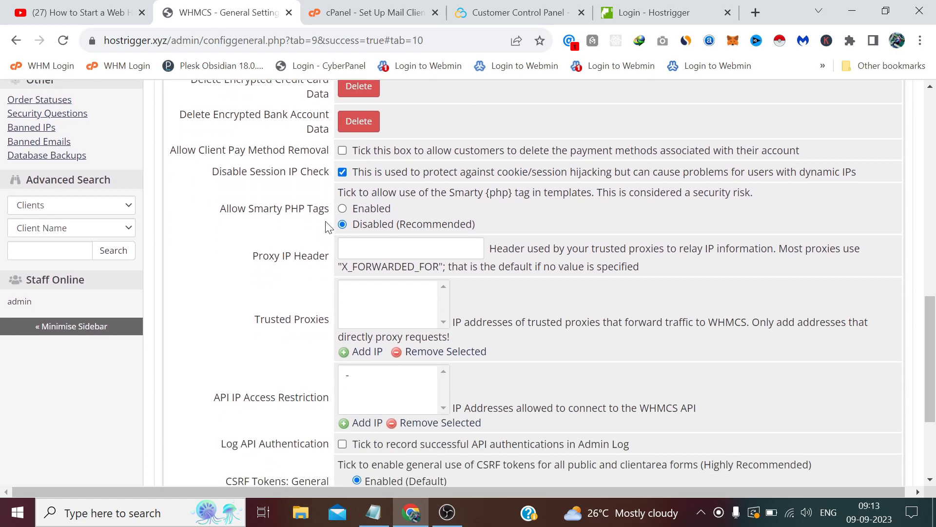
{"action": "scroll", "coordinate": [316, 205], "scroll_direction": "down", "scroll_amount": 2}
{"action": "scroll", "coordinate": [316, 205], "scroll_direction": "down", "scroll_amount": 2}
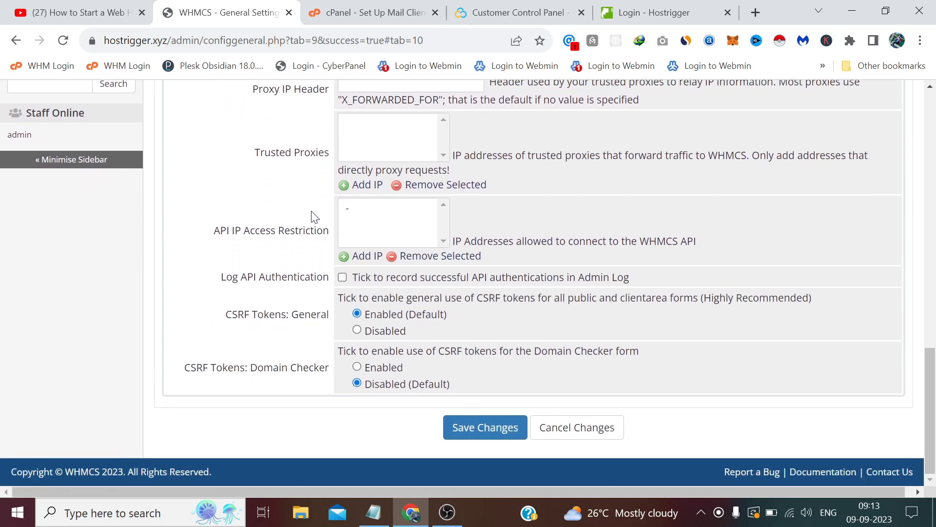
{"action": "left_click", "coordinate": [357, 330]}
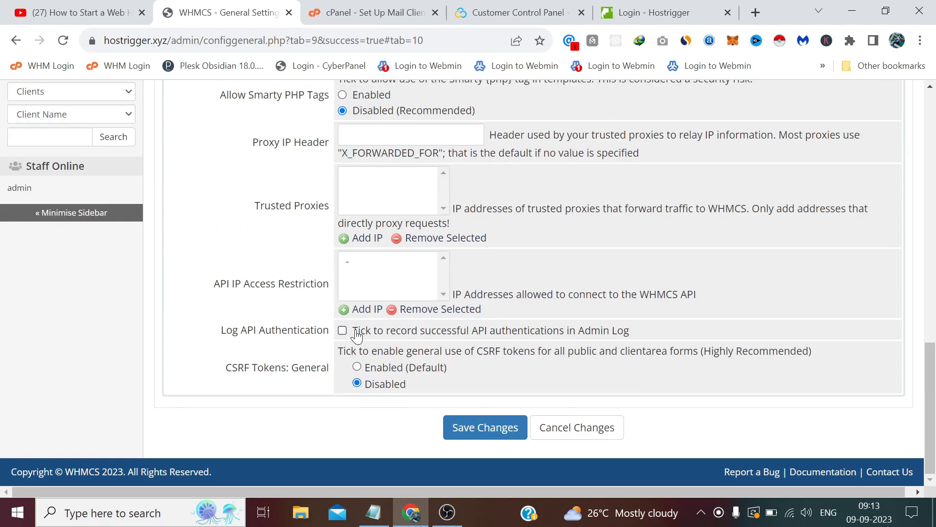
{"action": "left_click", "coordinate": [489, 429]}
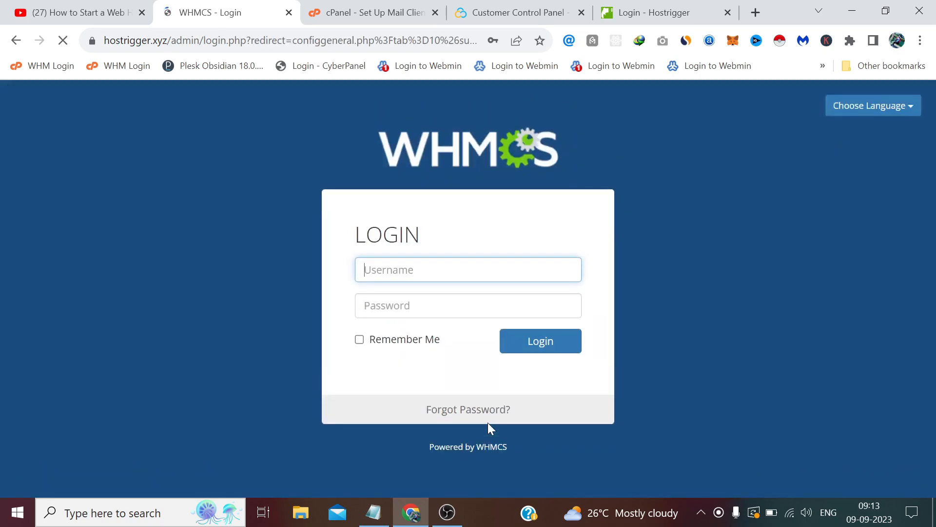
Step: Log back into the admin area and confirm with the saved admin password
{"action": "left_click", "coordinate": [543, 341]}
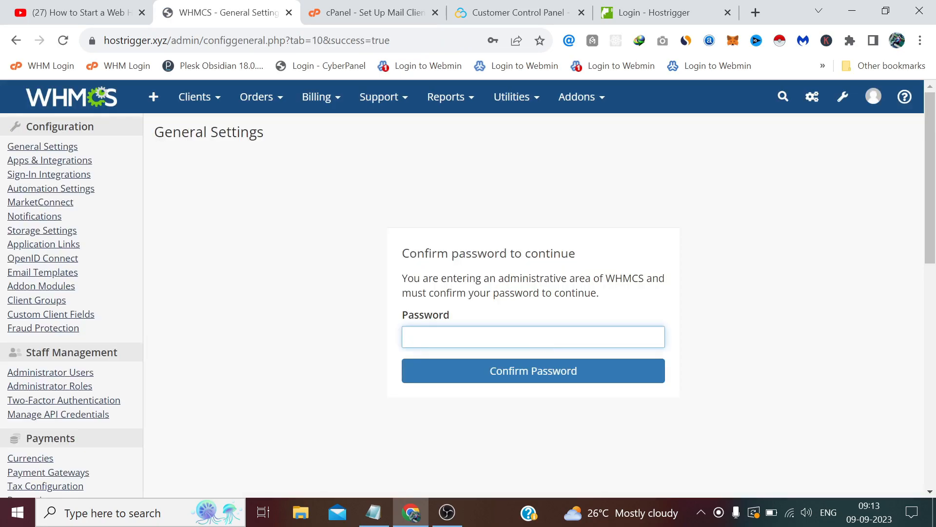
{"action": "left_click", "coordinate": [542, 341]}
{"action": "left_click", "coordinate": [543, 370]}
{"action": "left_click", "coordinate": [557, 370]}
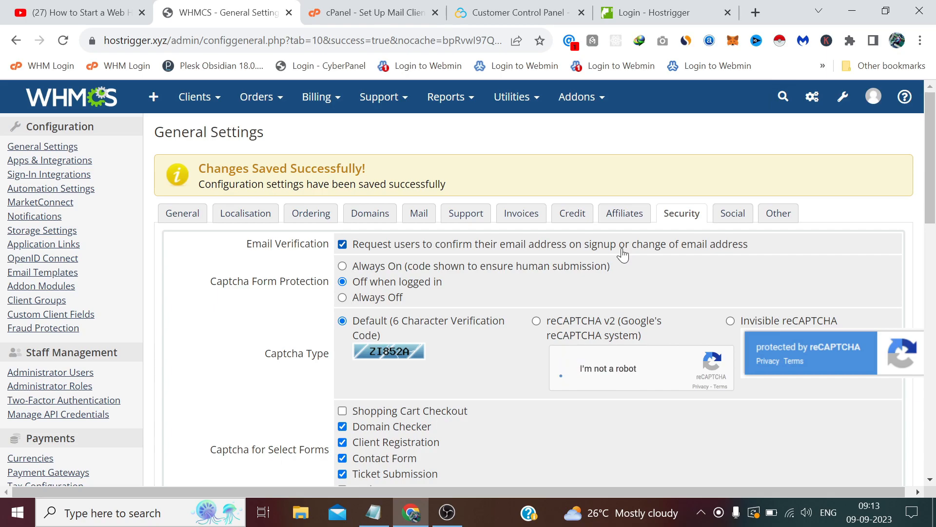
{"action": "scroll", "coordinate": [603, 246], "scroll_direction": "down", "scroll_amount": 7}
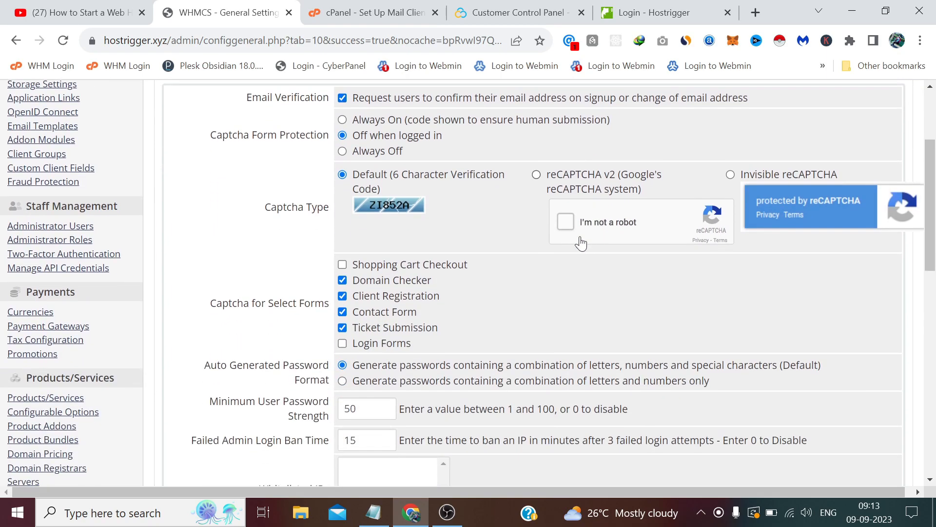
{"action": "scroll", "coordinate": [459, 233], "scroll_direction": "up", "scroll_amount": 2}
{"action": "scroll", "coordinate": [457, 234], "scroll_direction": "down", "scroll_amount": 7}
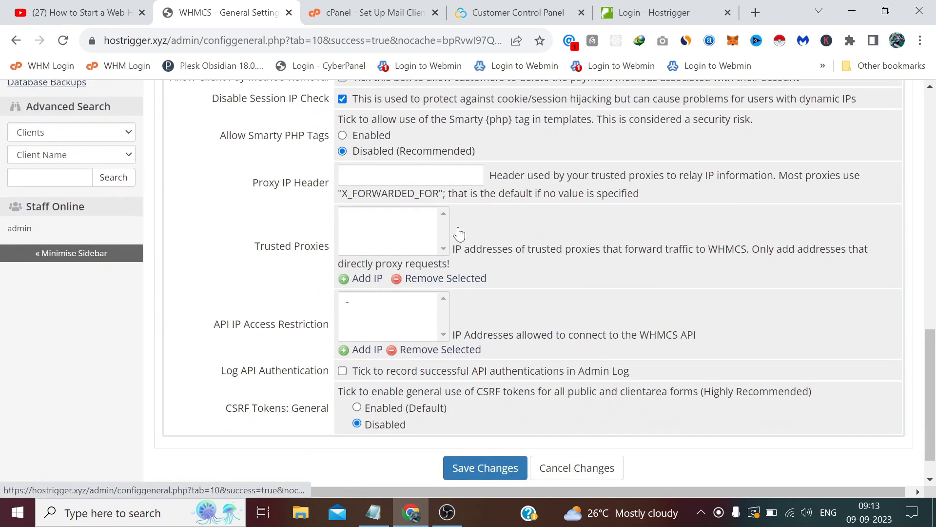
{"action": "scroll", "coordinate": [457, 234], "scroll_direction": "up", "scroll_amount": 14}
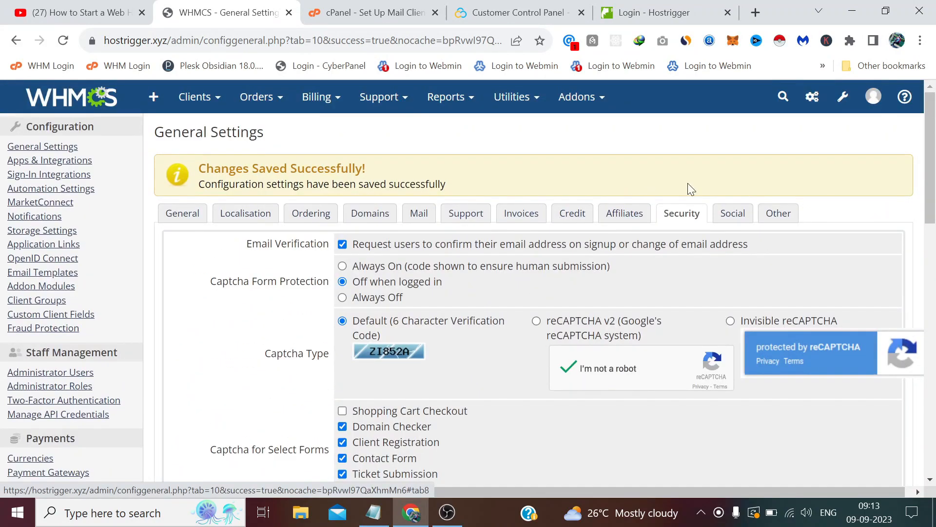
Step: Open the Social tab and scroll through the empty BitBucket-to-YouTube account fields
{"action": "left_click", "coordinate": [734, 213]}
{"action": "scroll", "coordinate": [525, 278], "scroll_direction": "down", "scroll_amount": 3}
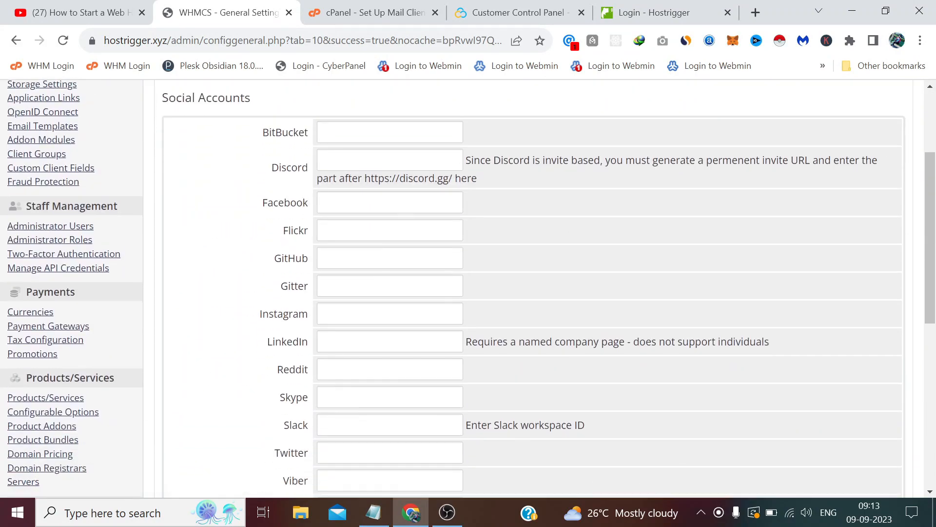
{"action": "scroll", "coordinate": [525, 287], "scroll_direction": "down", "scroll_amount": 6}
{"action": "scroll", "coordinate": [524, 287], "scroll_direction": "up", "scroll_amount": 3}
{"action": "scroll", "coordinate": [389, 317], "scroll_direction": "up", "scroll_amount": 2}
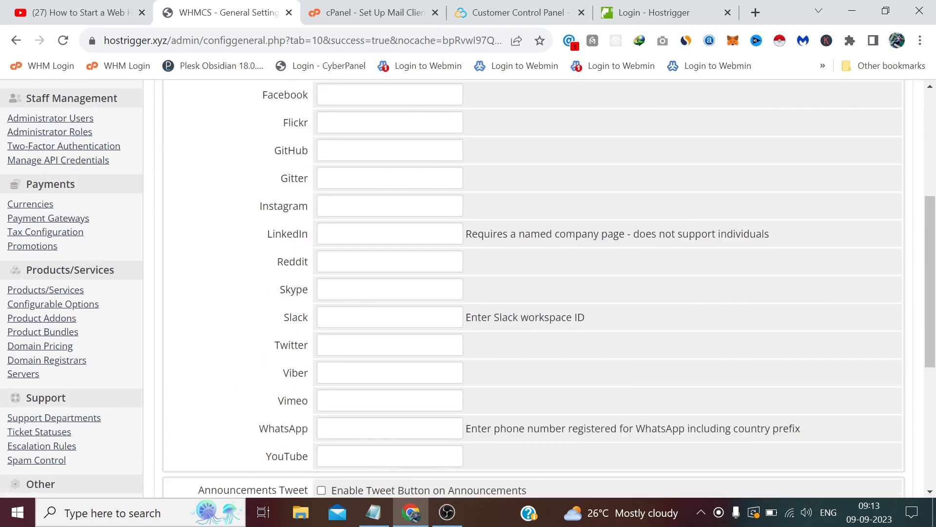
{"action": "scroll", "coordinate": [389, 317], "scroll_direction": "down", "scroll_amount": 5}
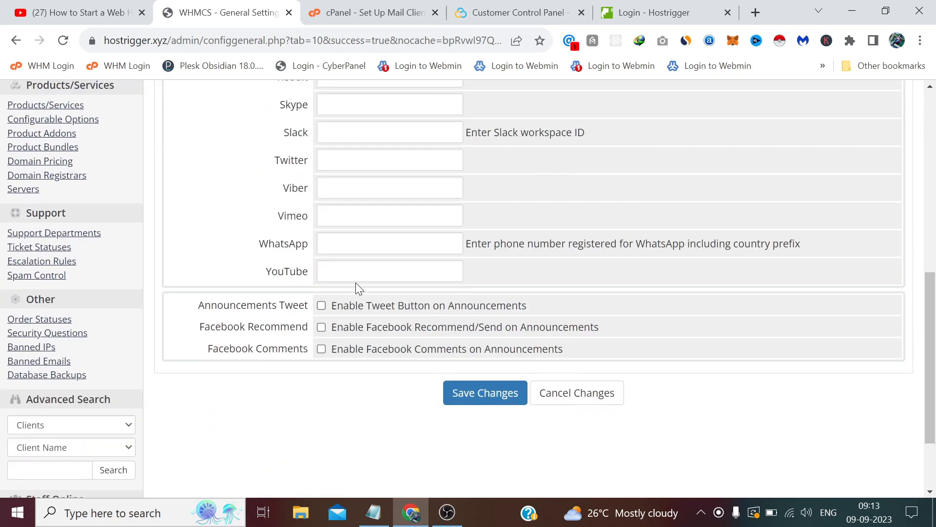
{"action": "scroll", "coordinate": [371, 364], "scroll_direction": "up", "scroll_amount": 1}
{"action": "scroll", "coordinate": [371, 363], "scroll_direction": "up", "scroll_amount": 9}
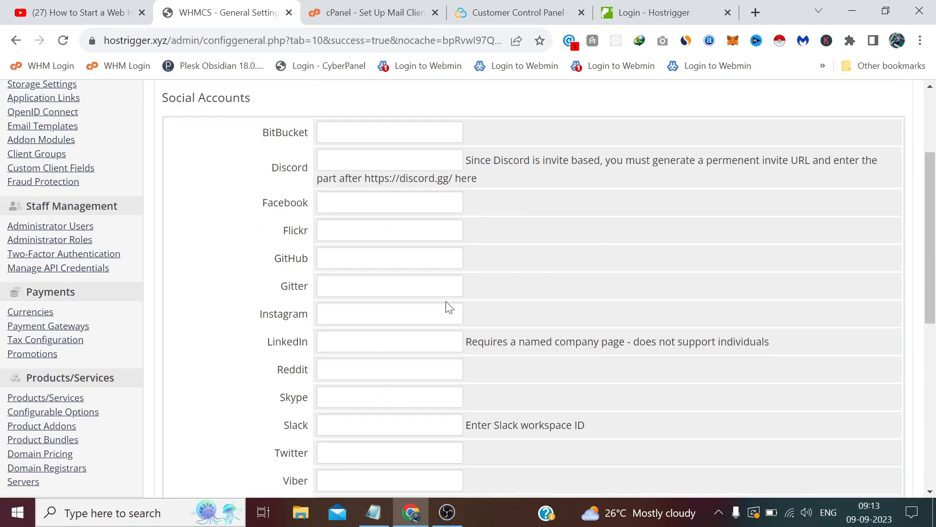
{"action": "scroll", "coordinate": [439, 298], "scroll_direction": "down", "scroll_amount": 5}
{"action": "scroll", "coordinate": [439, 298], "scroll_direction": "up", "scroll_amount": 3}
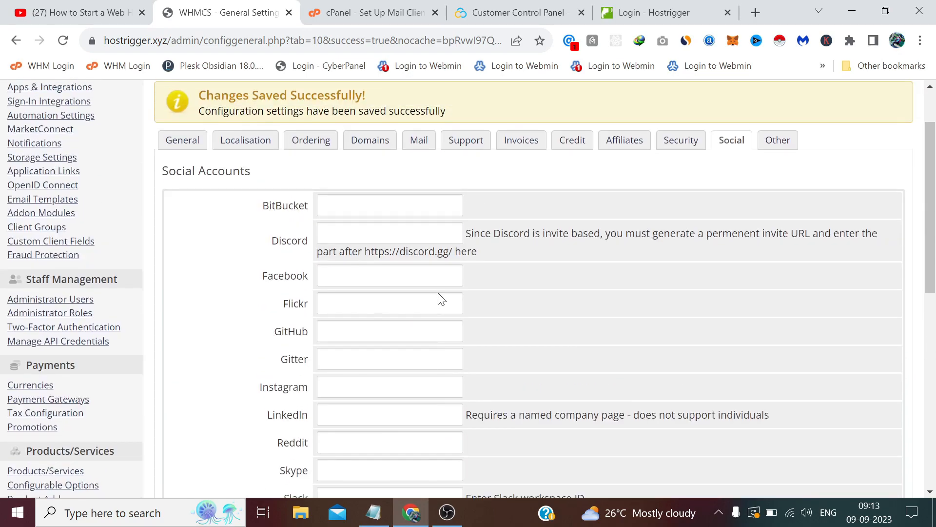
{"action": "scroll", "coordinate": [416, 224], "scroll_direction": "up", "scroll_amount": 2}
{"action": "scroll", "coordinate": [479, 259], "scroll_direction": "down", "scroll_amount": 3}
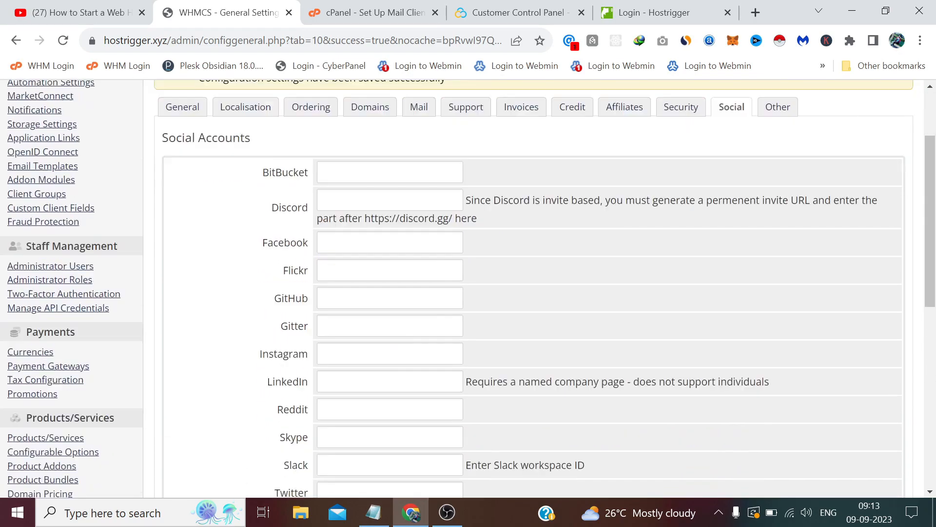
{"action": "scroll", "coordinate": [479, 259], "scroll_direction": "up", "scroll_amount": 5}
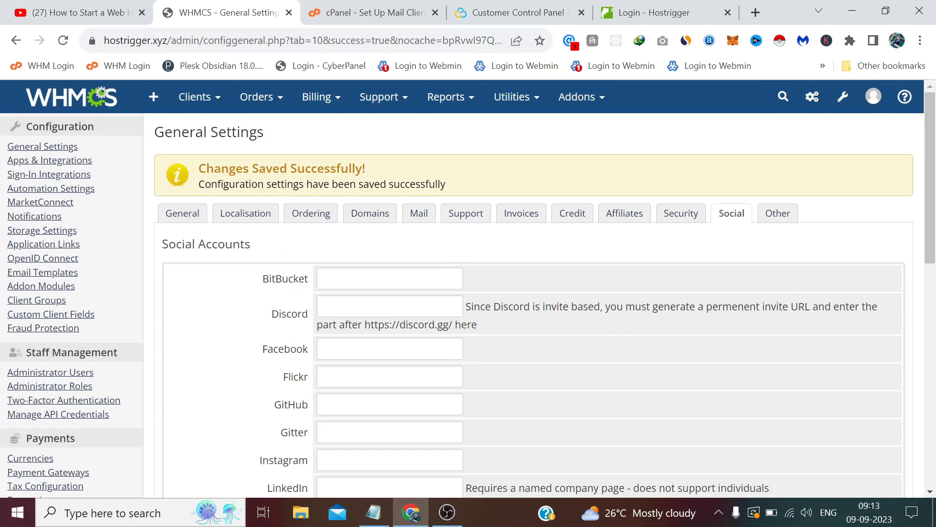
Step: Open the Other tab and scroll down to highlight the Default to Client Area setting
{"action": "left_click", "coordinate": [777, 215]}
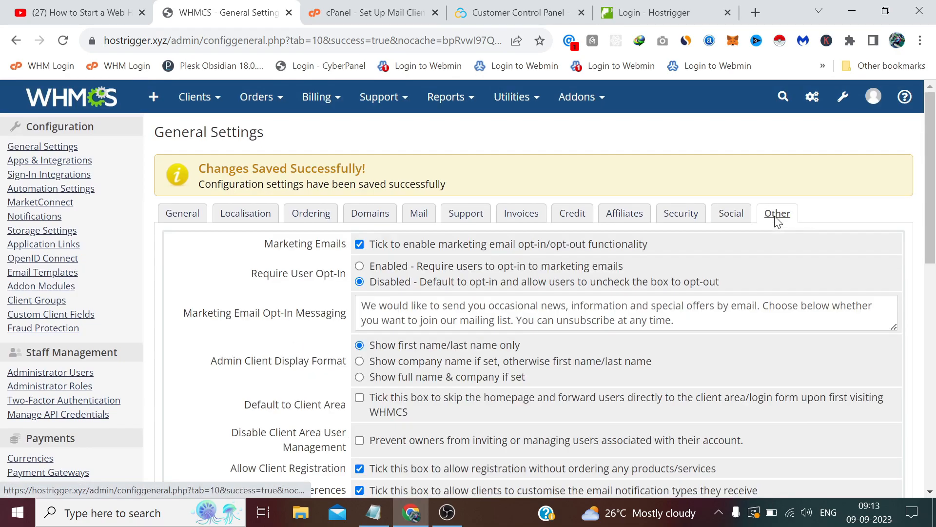
{"action": "scroll", "coordinate": [775, 217], "scroll_direction": "down", "scroll_amount": 1}
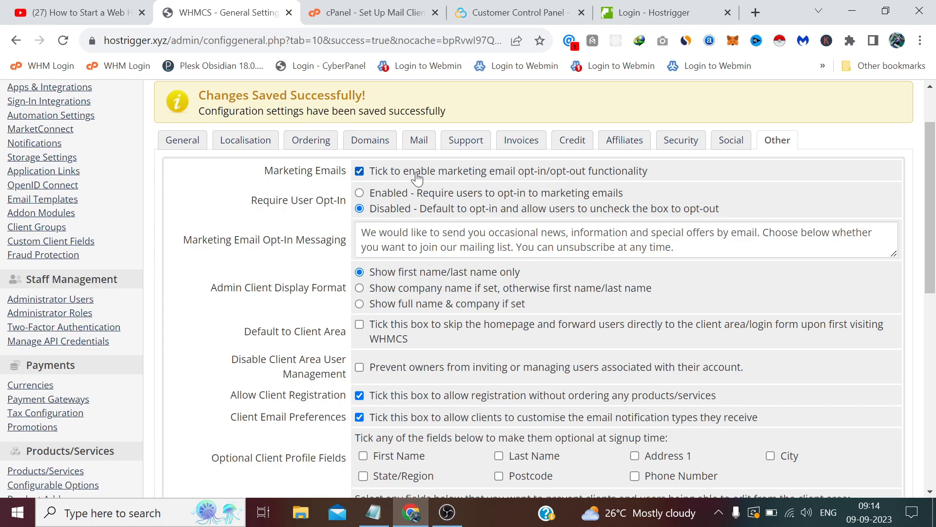
{"action": "scroll", "coordinate": [417, 178], "scroll_direction": "down", "scroll_amount": 1}
{"action": "scroll", "coordinate": [417, 178], "scroll_direction": "down", "scroll_amount": 1}
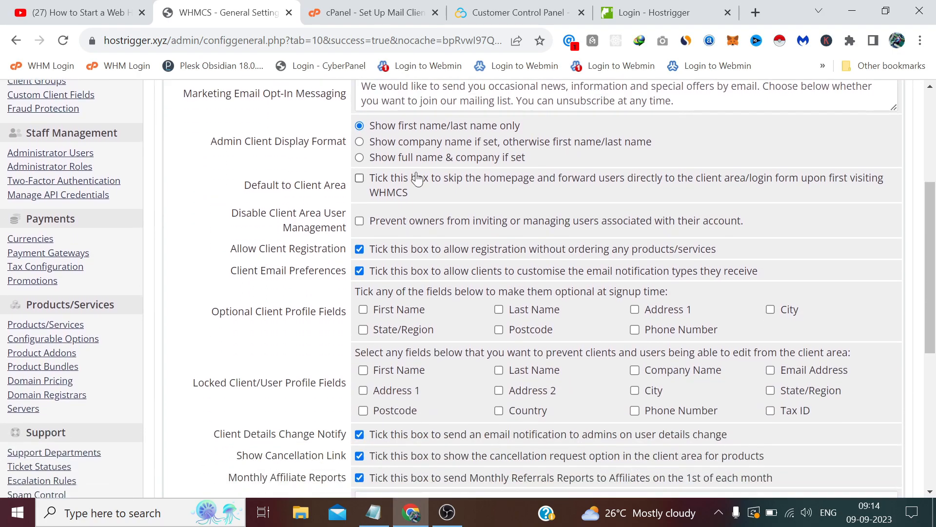
{"action": "left_click_drag", "start_coordinate": [245, 186], "coordinate": [347, 186]}
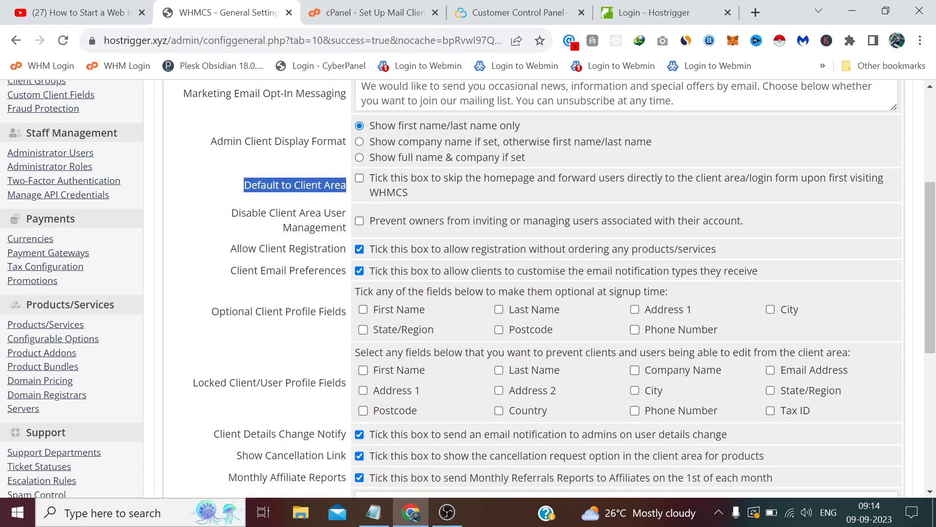
{"action": "left_click", "coordinate": [348, 186]}
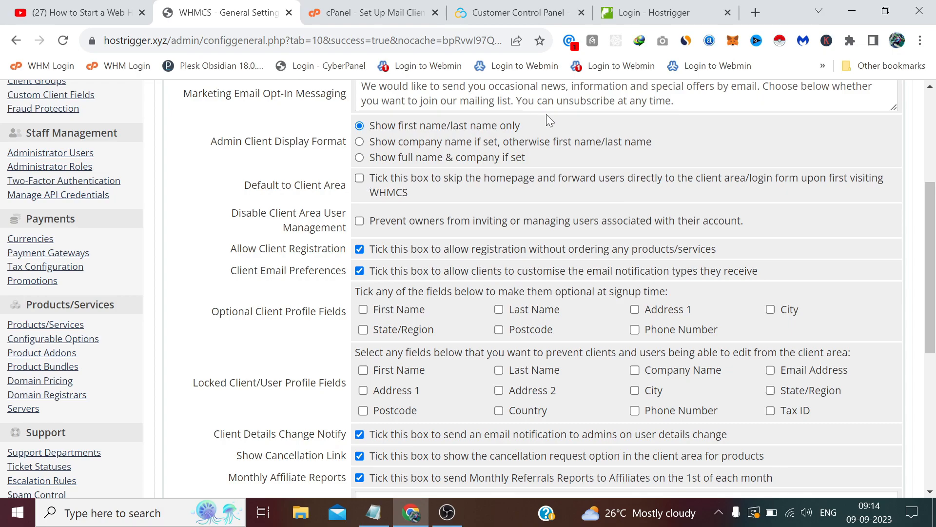
Step: Load the Hostrigger billing site's home address by removing the login path from the URL
{"action": "left_click", "coordinate": [642, 12]}
{"action": "left_click_drag", "start_coordinate": [294, 41], "coordinate": [210, 57]}
{"action": "key", "text": "BackSpace"}
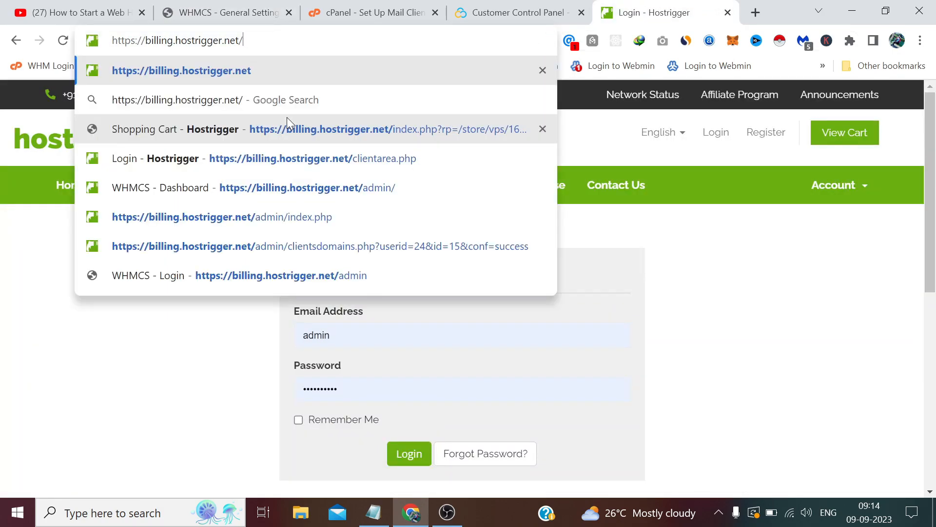
{"action": "key", "text": "Return"}
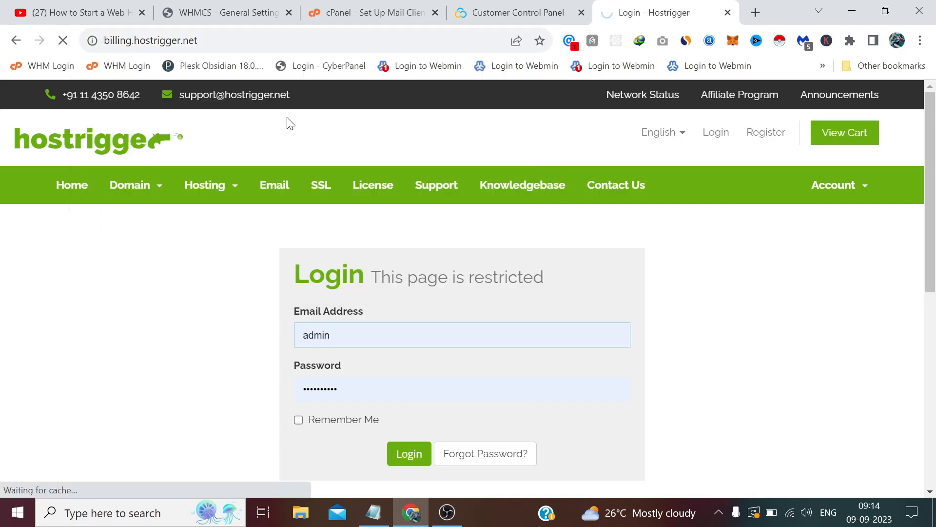
{"action": "left_click", "coordinate": [225, 12]}
Step: Open Visit Client Area from the admin menu in a new tab and view its Portal Home
{"action": "scroll", "coordinate": [880, 130], "scroll_direction": "up", "scroll_amount": 5}
{"action": "left_click", "coordinate": [873, 96]}
{"action": "right_click", "coordinate": [850, 169]}
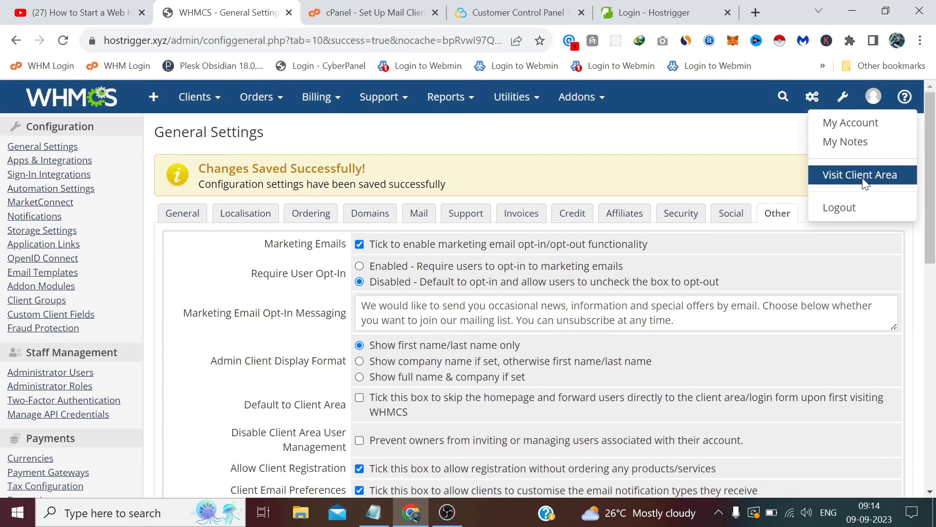
{"action": "left_click", "coordinate": [835, 182]}
{"action": "left_click", "coordinate": [312, 10]}
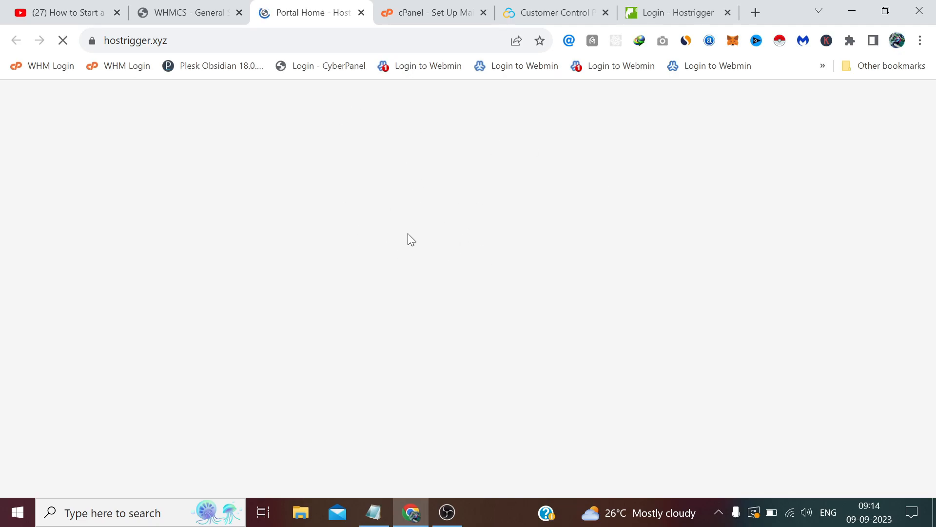
{"action": "left_click", "coordinate": [654, 11]}
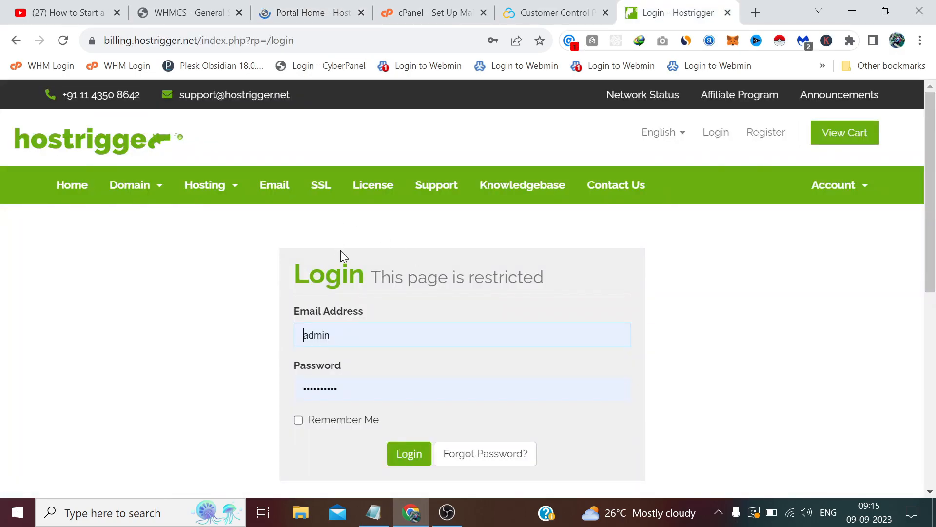
{"action": "left_click", "coordinate": [331, 10]}
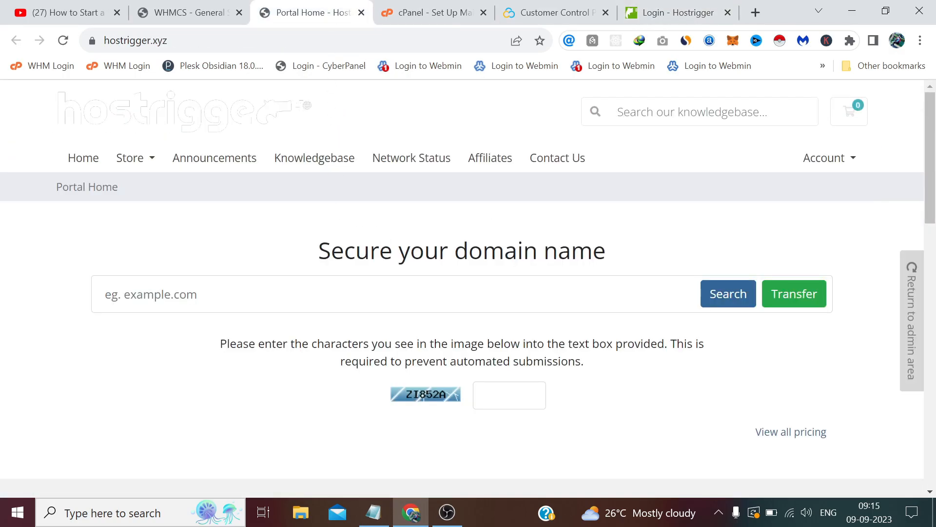
Step: Tick 'Default to Client Area' in General Settings > Other so first-time visitors go to login
{"action": "scroll", "coordinate": [487, 238], "scroll_direction": "down", "scroll_amount": 3}
{"action": "left_click", "coordinate": [186, 12]}
{"action": "scroll", "coordinate": [413, 400], "scroll_direction": "down", "scroll_amount": 1}
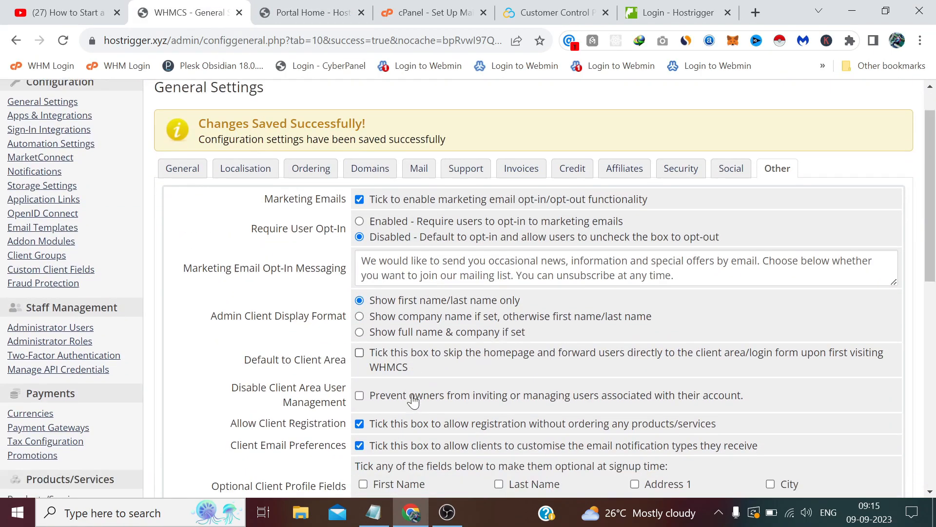
{"action": "scroll", "coordinate": [414, 399], "scroll_direction": "down", "scroll_amount": 2}
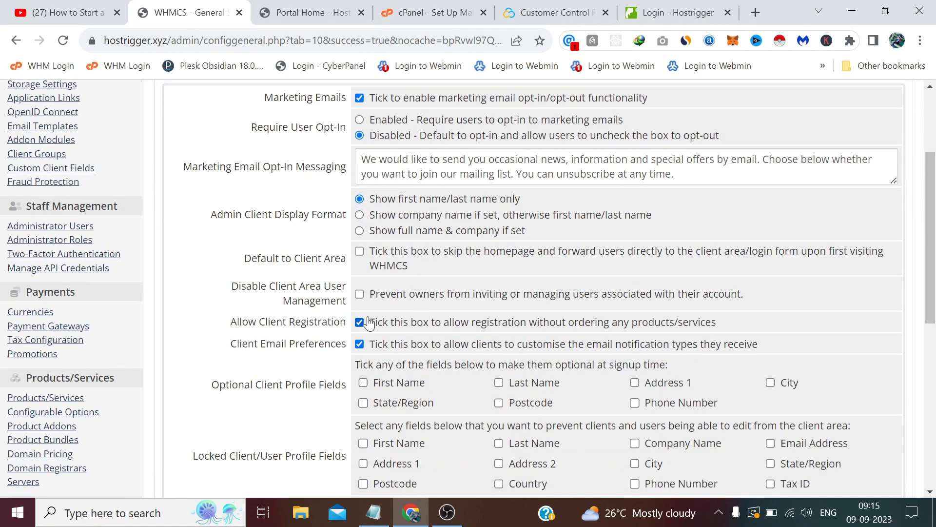
{"action": "left_click", "coordinate": [359, 252]}
Step: Save the Other settings and switch back to the client portal
{"action": "scroll", "coordinate": [360, 254], "scroll_direction": "down", "scroll_amount": 7}
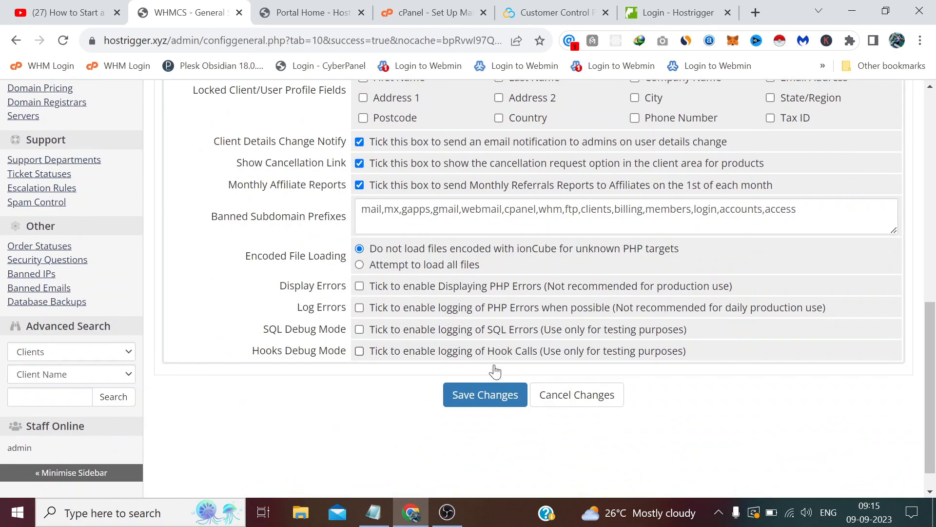
{"action": "left_click", "coordinate": [495, 395]}
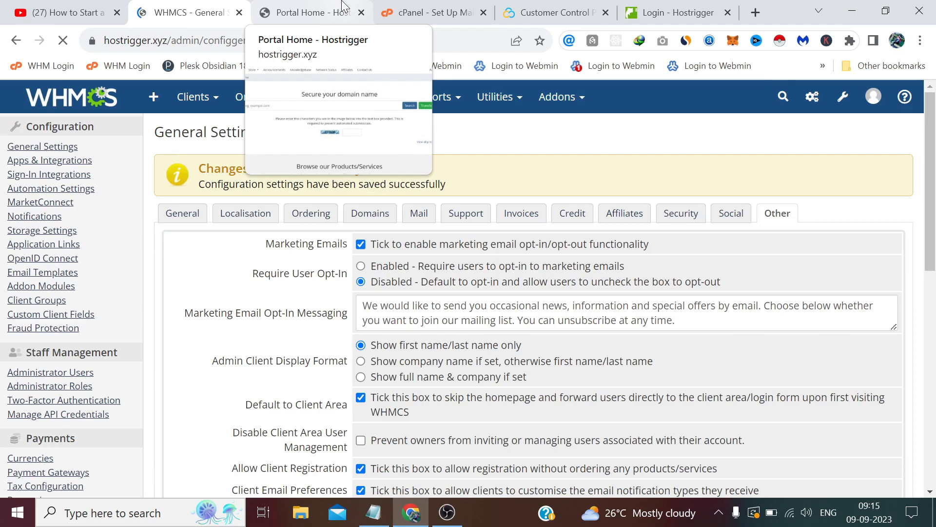
{"action": "left_click", "coordinate": [343, 7]}
Step: Reload hostrigger.xyz to confirm it opens on the login form, comparing with the other billing site's login
{"action": "left_click", "coordinate": [137, 40]}
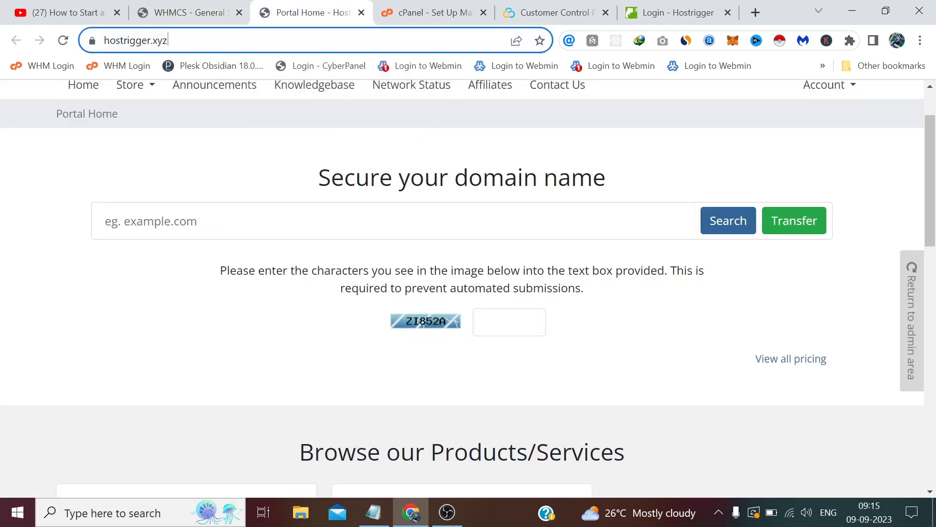
{"action": "key", "text": "Return"}
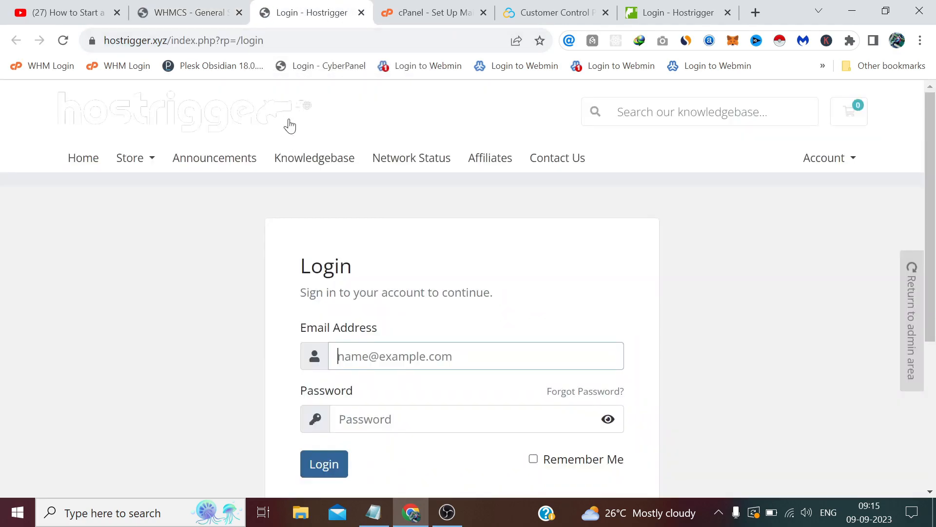
{"action": "scroll", "coordinate": [272, 292], "scroll_direction": "down", "scroll_amount": 1}
{"action": "scroll", "coordinate": [272, 292], "scroll_direction": "up", "scroll_amount": 1}
{"action": "left_click", "coordinate": [707, 6]}
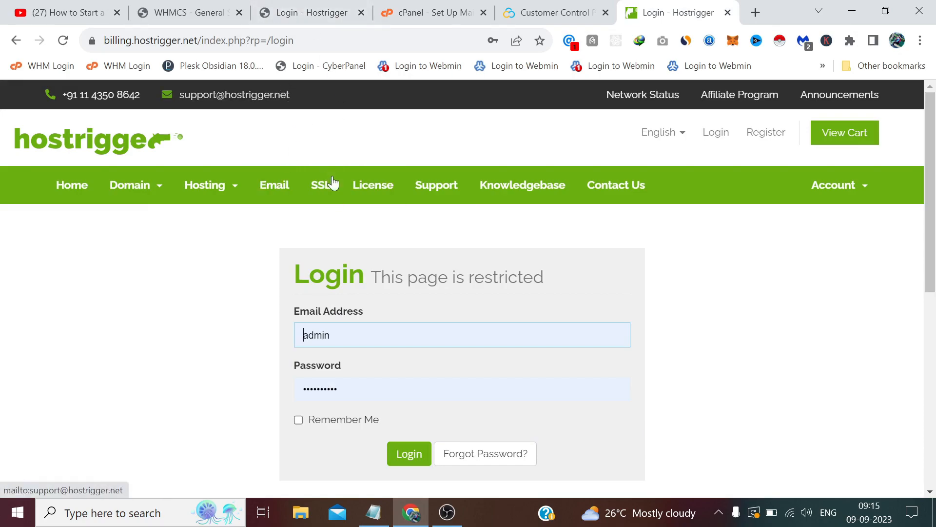
{"action": "left_click", "coordinate": [327, 11]}
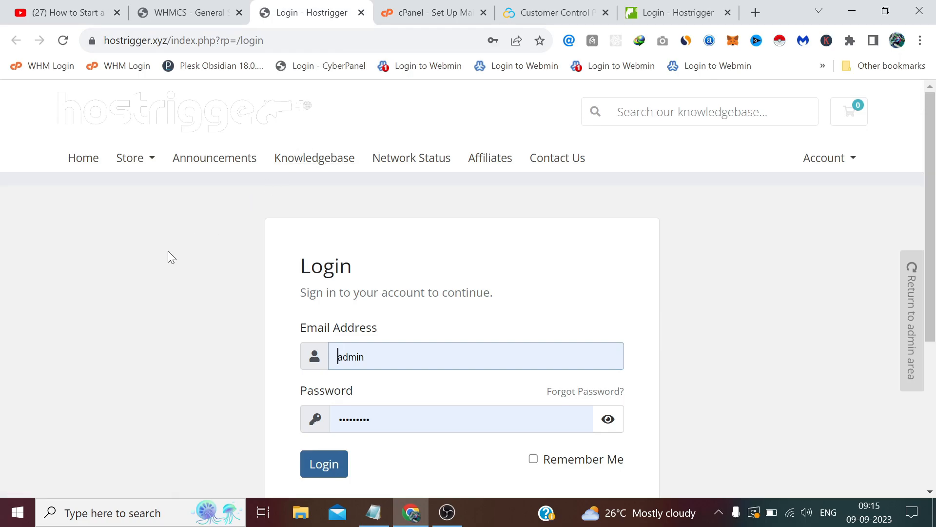
Step: Turn 'Default to Client Area' back off, save, and reload Portal Home from the logo
{"action": "left_click", "coordinate": [181, 6]}
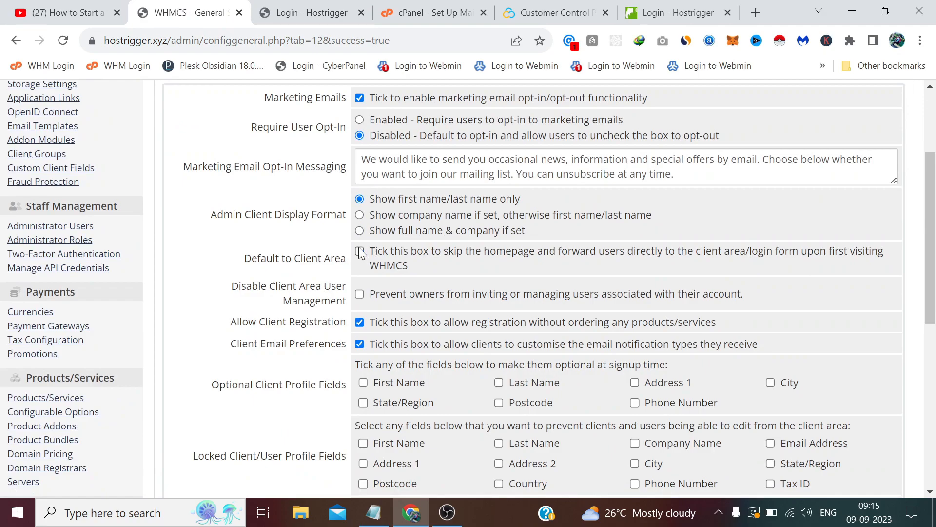
{"action": "scroll", "coordinate": [359, 247], "scroll_direction": "down", "scroll_amount": 4}
{"action": "scroll", "coordinate": [432, 321], "scroll_direction": "down", "scroll_amount": 5}
{"action": "left_click", "coordinate": [480, 390]}
{"action": "left_click", "coordinate": [299, 13]}
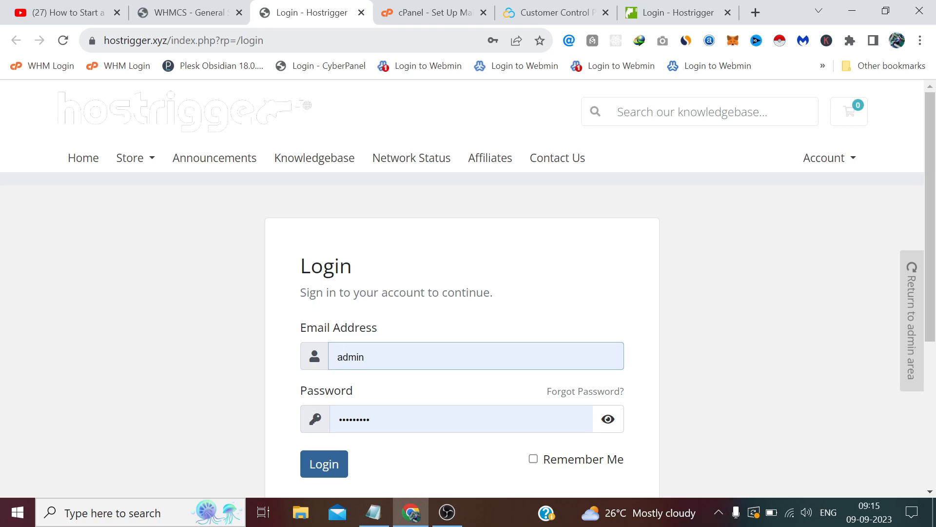
{"action": "left_click", "coordinate": [240, 95]}
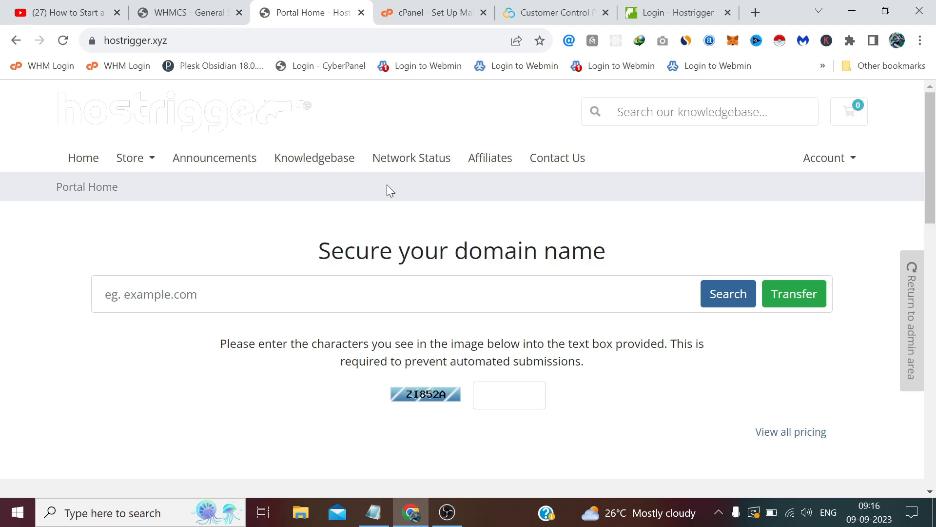
Step: Save the General Settings Other tab with the client-area redirect left off
{"action": "left_click", "coordinate": [224, 9]}
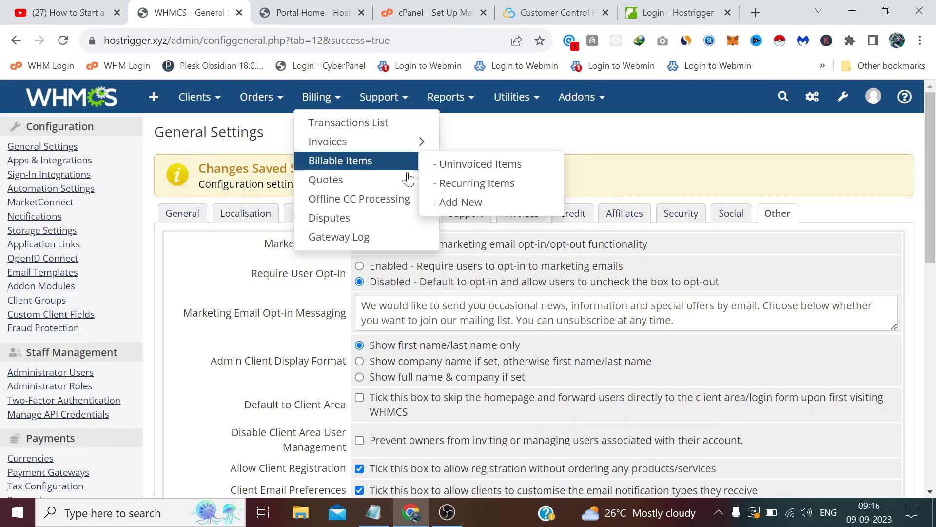
{"action": "scroll", "coordinate": [530, 279], "scroll_direction": "down", "scroll_amount": 2}
{"action": "scroll", "coordinate": [530, 279], "scroll_direction": "down", "scroll_amount": 1}
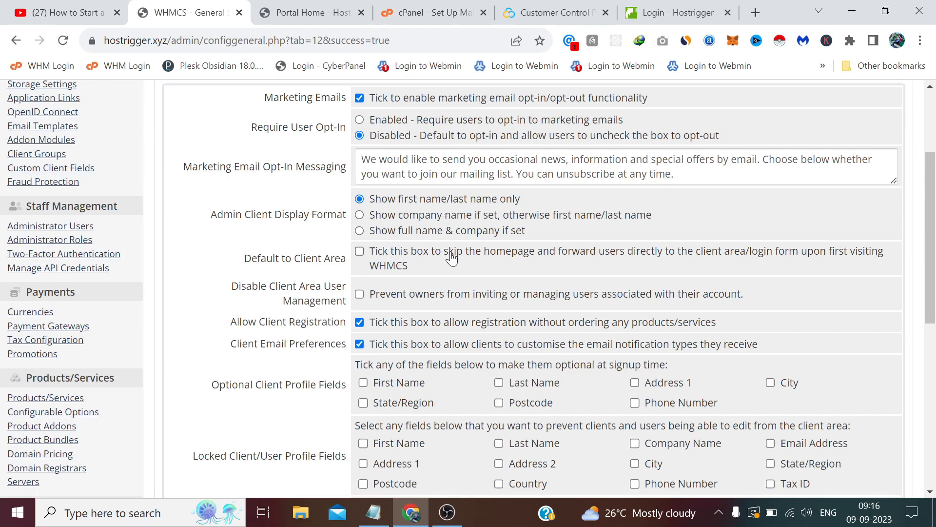
{"action": "scroll", "coordinate": [451, 259], "scroll_direction": "down", "scroll_amount": 10}
{"action": "left_click", "coordinate": [484, 364]}
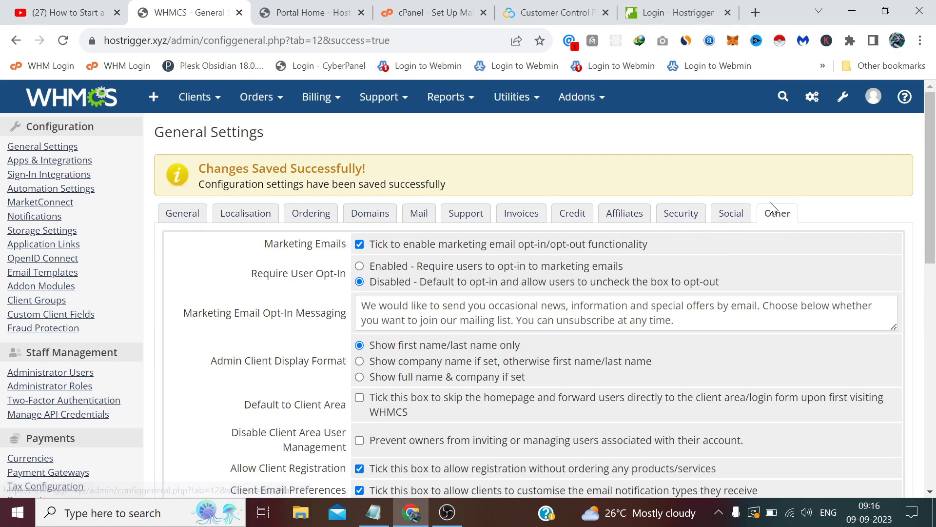
Step: Open System Settings from the wrench configuration menu
{"action": "left_click", "coordinate": [842, 97]}
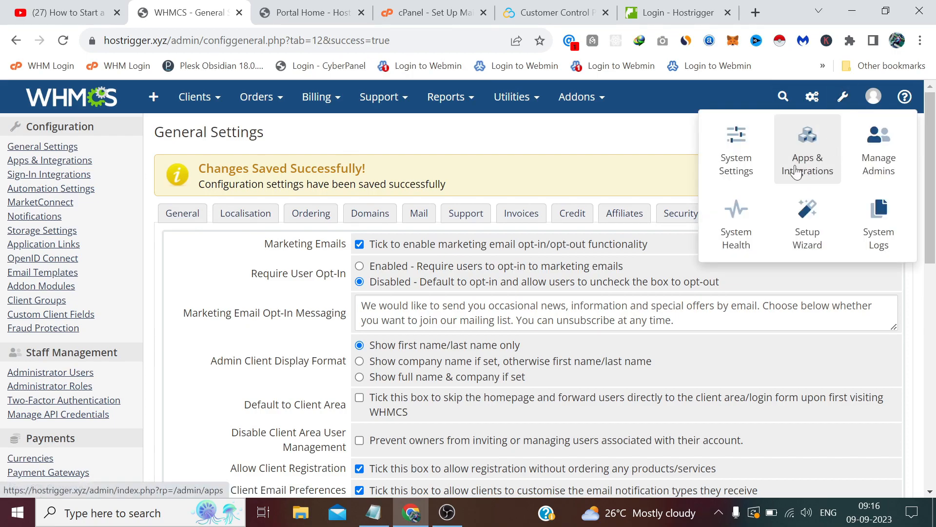
{"action": "left_click", "coordinate": [742, 154]}
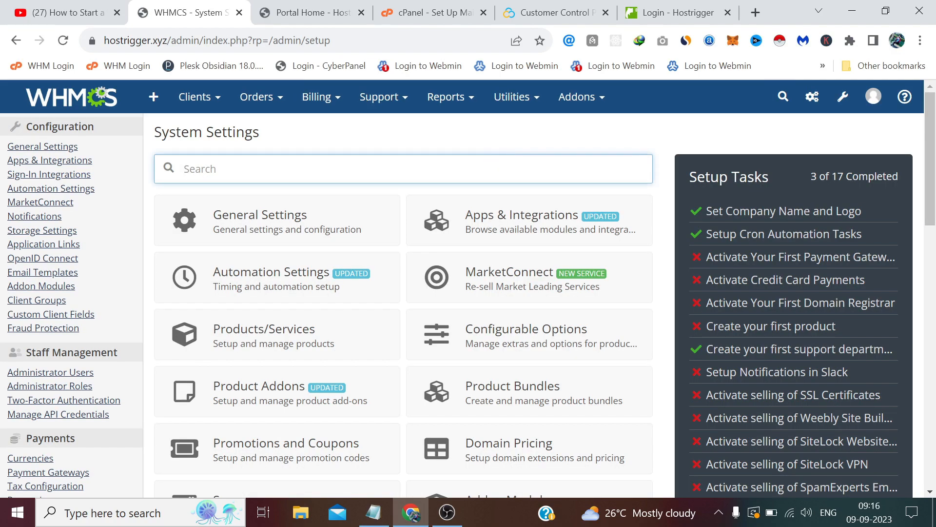
{"action": "scroll", "coordinate": [330, 202], "scroll_direction": "down", "scroll_amount": 1}
Step: Open Automation Settings and review scheduling and billing, including Invoice Generation 14 and Late Fee Days 5
{"action": "left_click", "coordinate": [330, 202]}
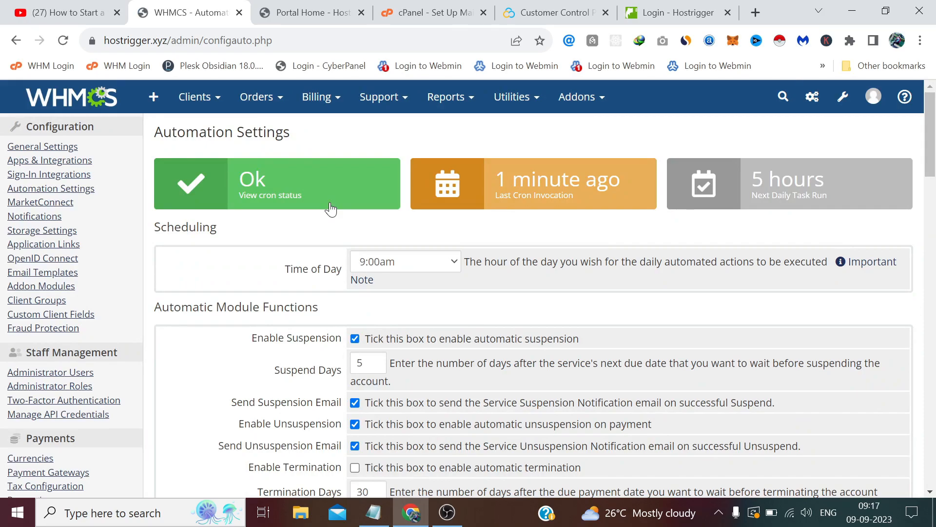
{"action": "scroll", "coordinate": [330, 208], "scroll_direction": "down", "scroll_amount": 15}
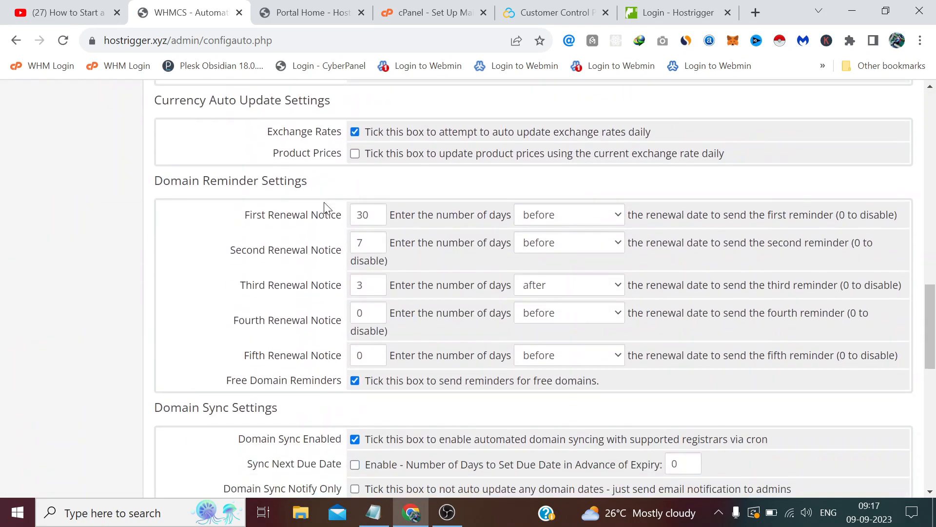
{"action": "scroll", "coordinate": [326, 207], "scroll_direction": "up", "scroll_amount": 5}
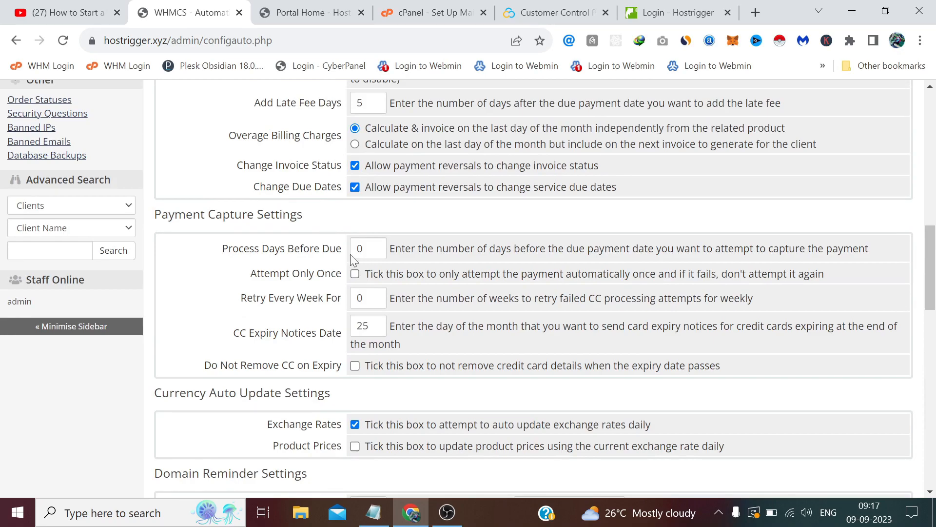
{"action": "scroll", "coordinate": [378, 215], "scroll_direction": "up", "scroll_amount": 10}
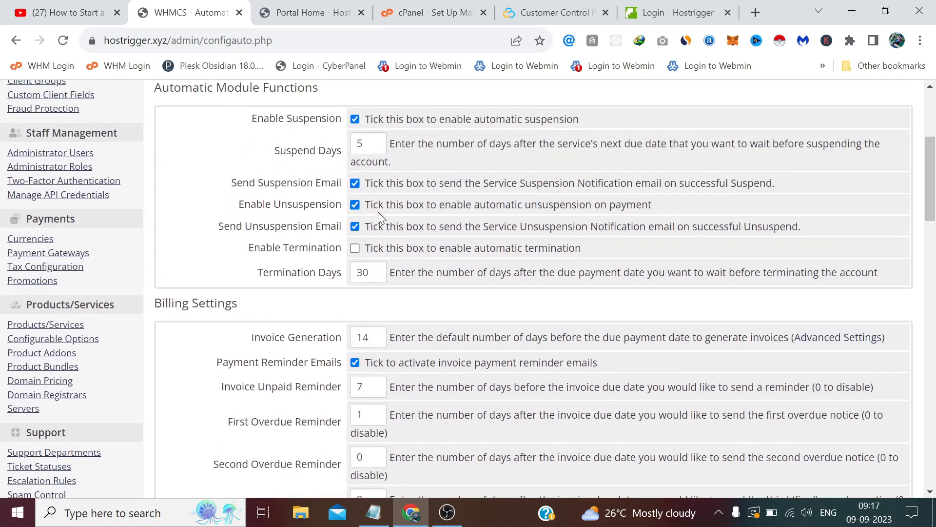
{"action": "scroll", "coordinate": [381, 217], "scroll_direction": "down", "scroll_amount": 3}
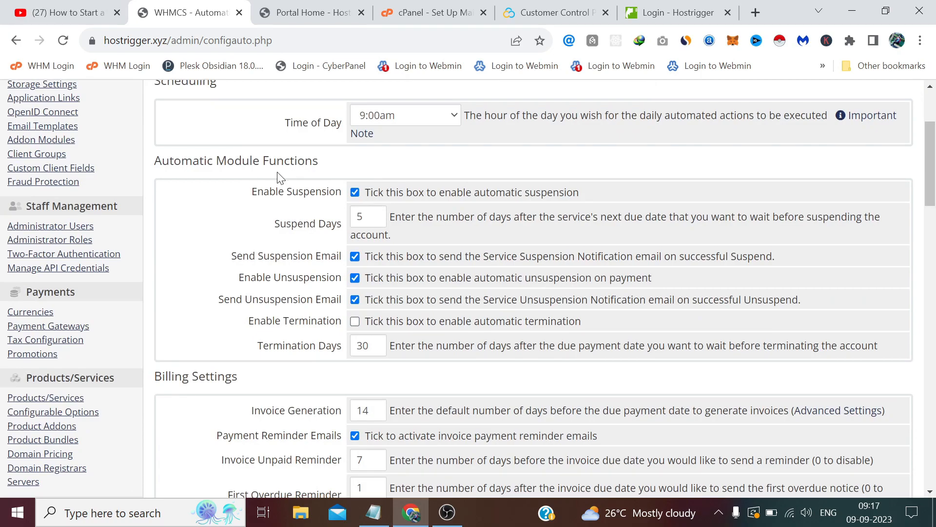
{"action": "scroll", "coordinate": [338, 194], "scroll_direction": "down", "scroll_amount": 3}
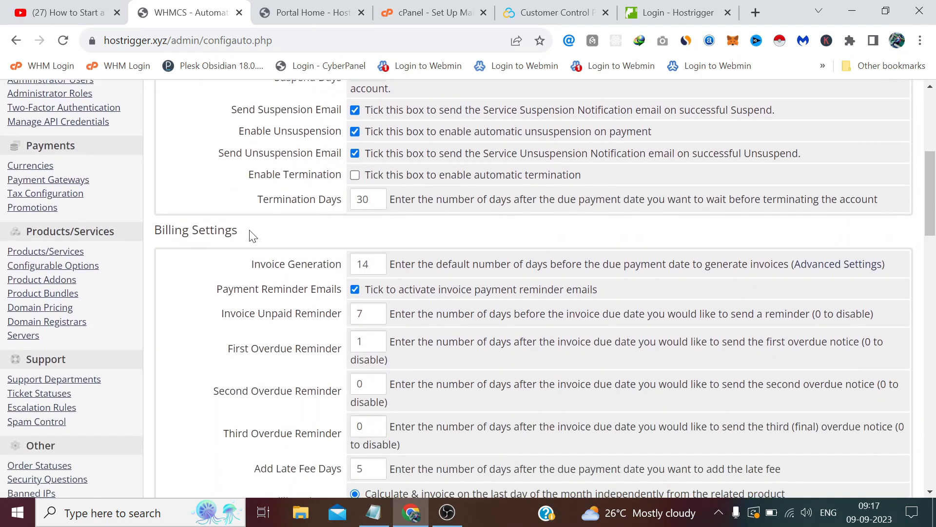
{"action": "scroll", "coordinate": [251, 233], "scroll_direction": "down", "scroll_amount": 1}
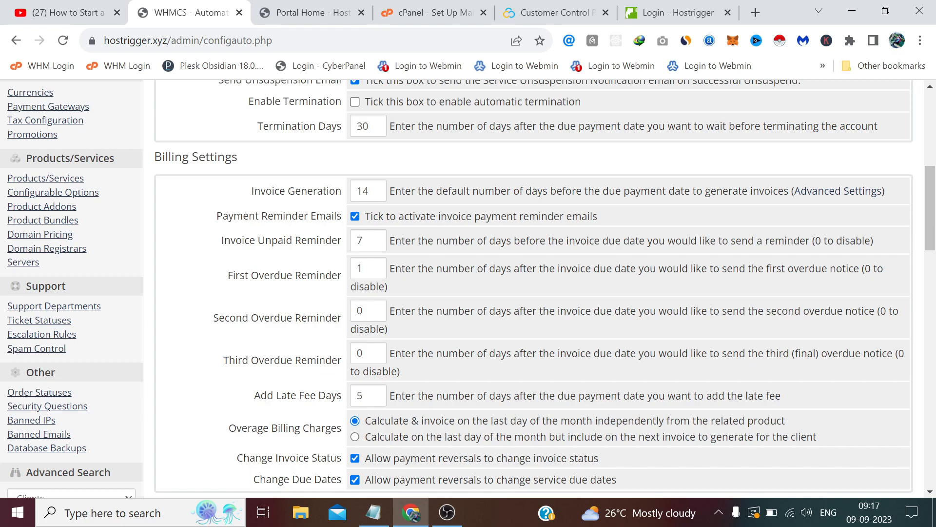
{"action": "left_click_drag", "start_coordinate": [372, 191], "coordinate": [336, 187]}
{"action": "left_click", "coordinate": [339, 188]}
{"action": "scroll", "coordinate": [268, 218], "scroll_direction": "down", "scroll_amount": 1}
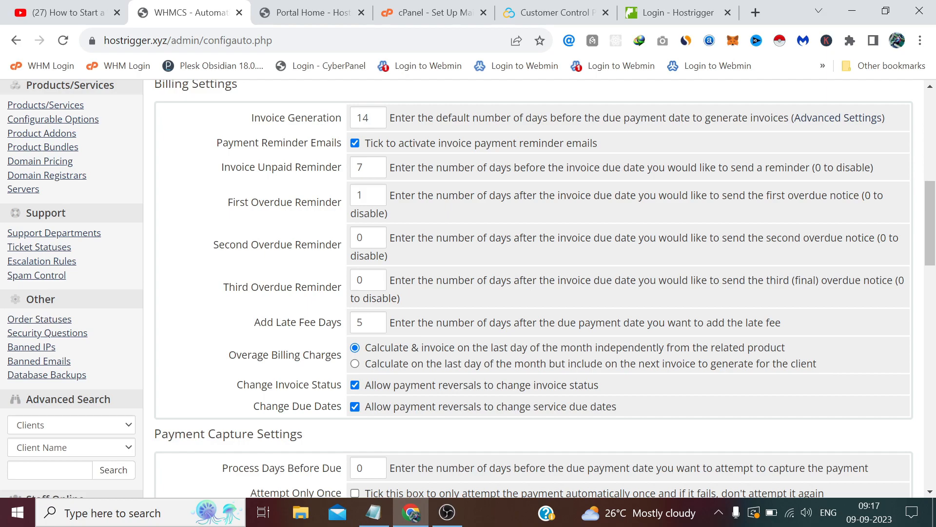
{"action": "double_click", "coordinate": [360, 322]}
{"action": "scroll", "coordinate": [359, 322], "scroll_direction": "down", "scroll_amount": 3}
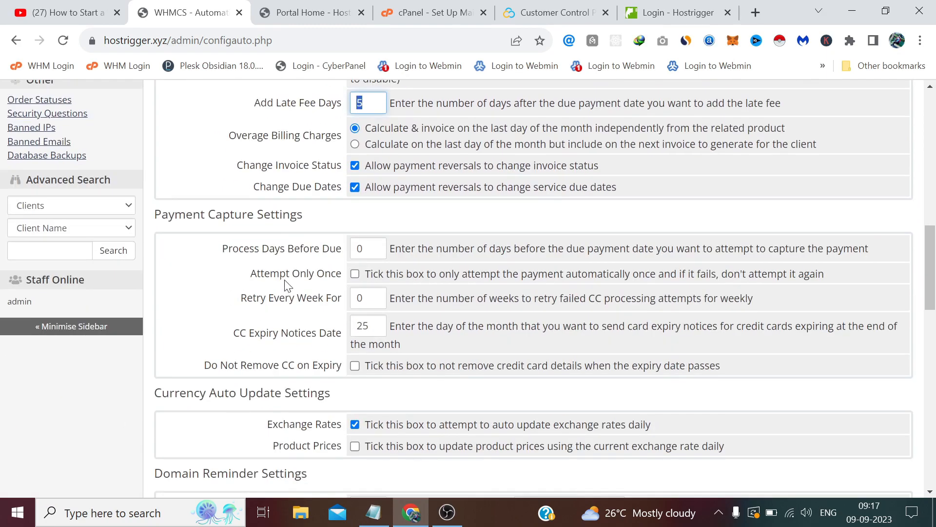
{"action": "scroll", "coordinate": [287, 285], "scroll_direction": "down", "scroll_amount": 1}
Step: Review Payment Capture settings, then enable daily Product Prices updates under Currency Auto Update Settings
{"action": "left_click_drag", "start_coordinate": [305, 144], "coordinate": [155, 143]}
{"action": "left_click", "coordinate": [332, 152]}
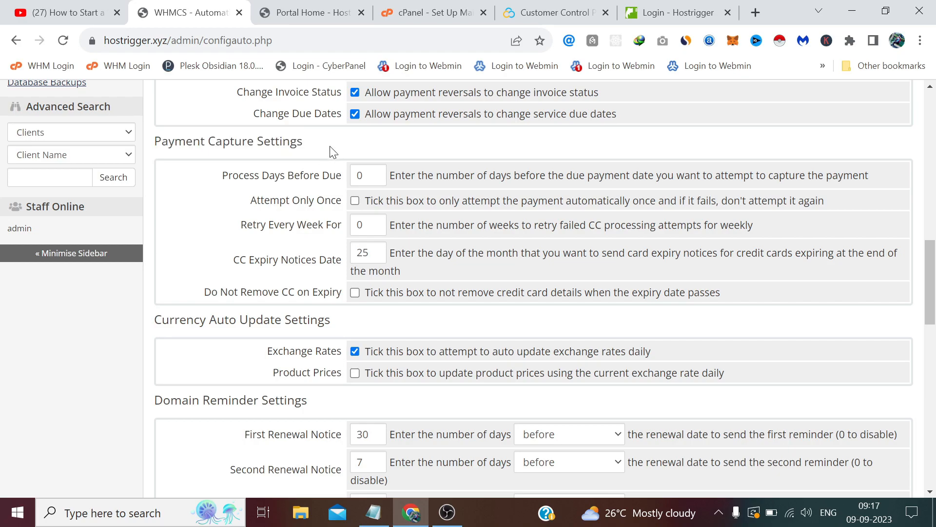
{"action": "key", "text": "Tab"}
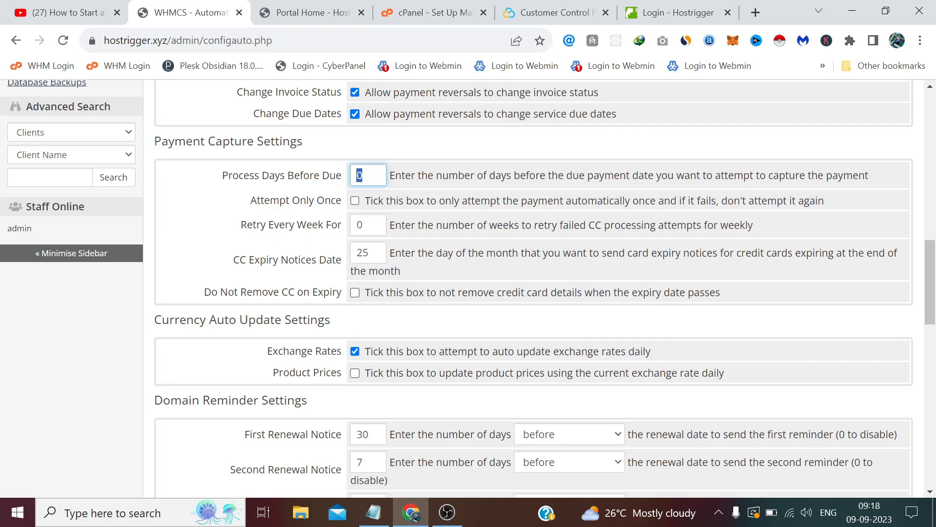
{"action": "left_click", "coordinate": [400, 156]}
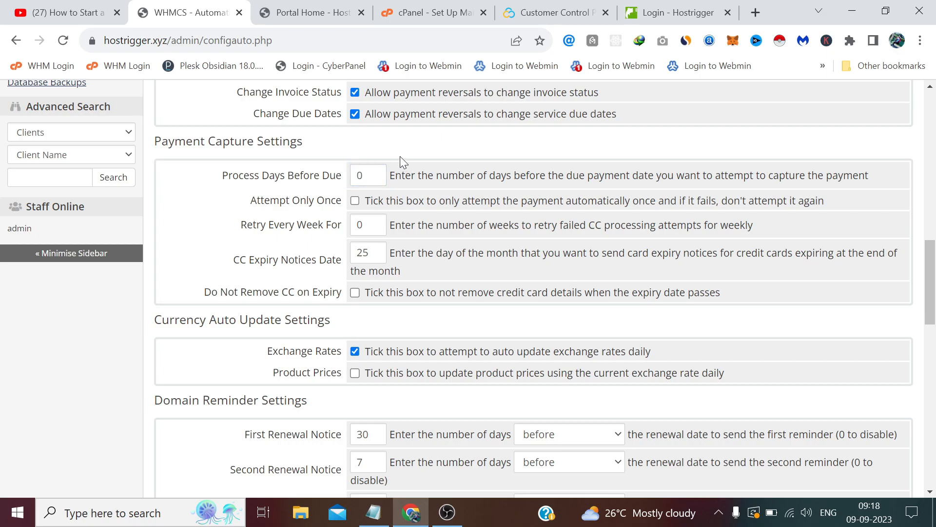
{"action": "scroll", "coordinate": [400, 156], "scroll_direction": "down", "scroll_amount": 3}
{"action": "left_click_drag", "start_coordinate": [331, 175], "coordinate": [154, 175]}
{"action": "left_click", "coordinate": [398, 236]}
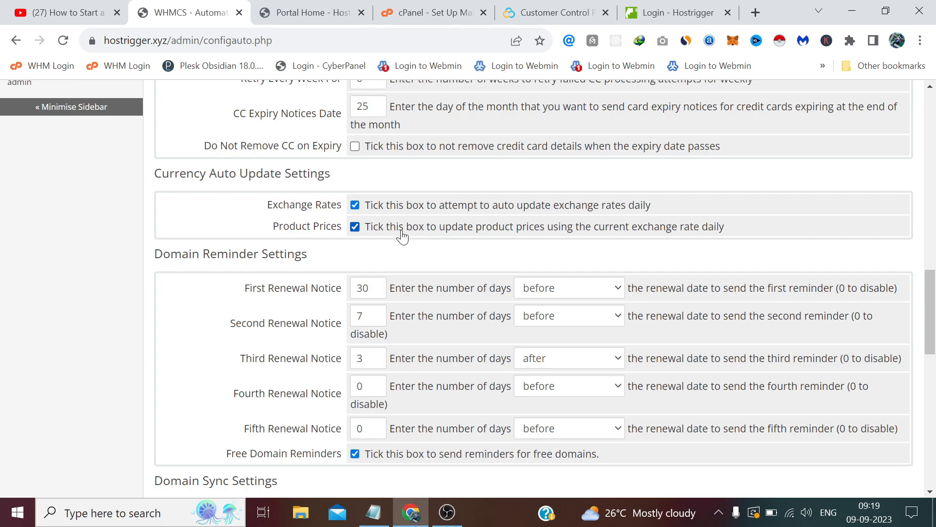
Step: Review the Domain Sync Settings section of the Automation Settings page
{"action": "scroll", "coordinate": [322, 200], "scroll_direction": "down", "scroll_amount": 4}
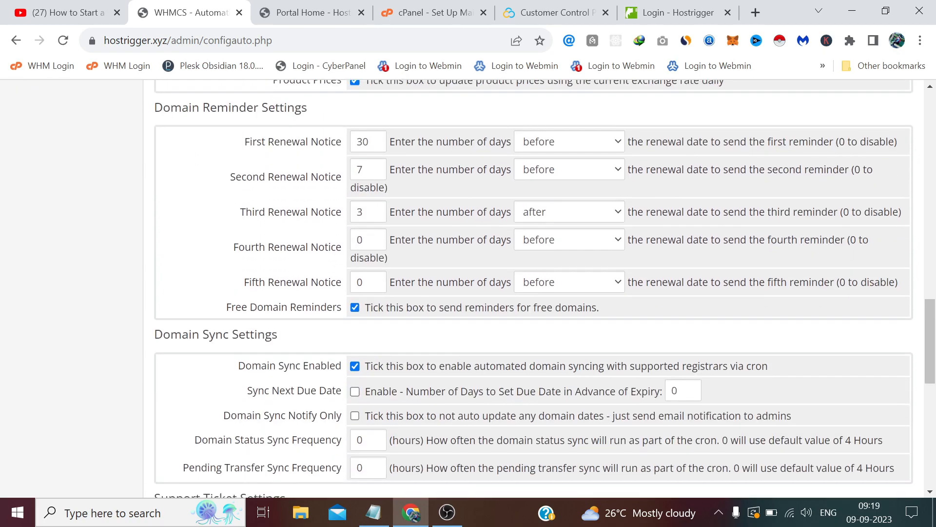
{"action": "scroll", "coordinate": [302, 173], "scroll_direction": "up", "scroll_amount": 3}
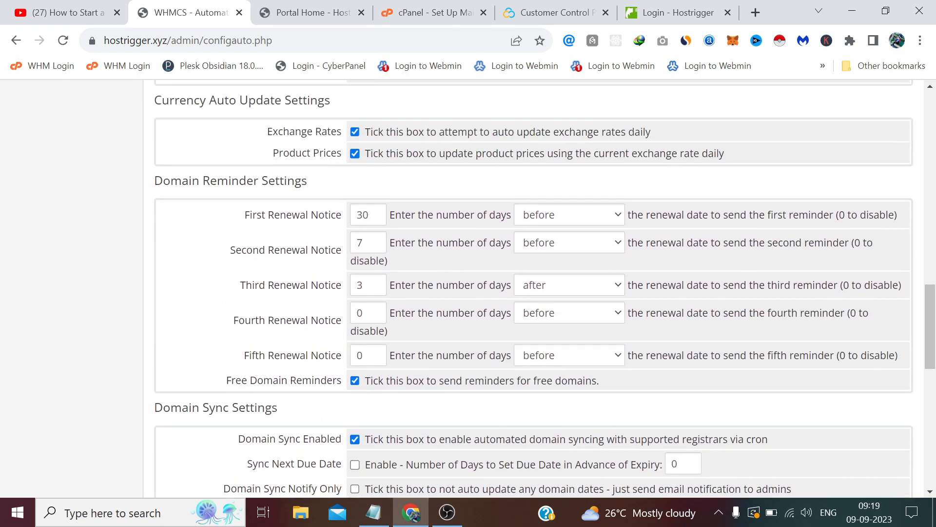
{"action": "scroll", "coordinate": [350, 199], "scroll_direction": "down", "scroll_amount": 2}
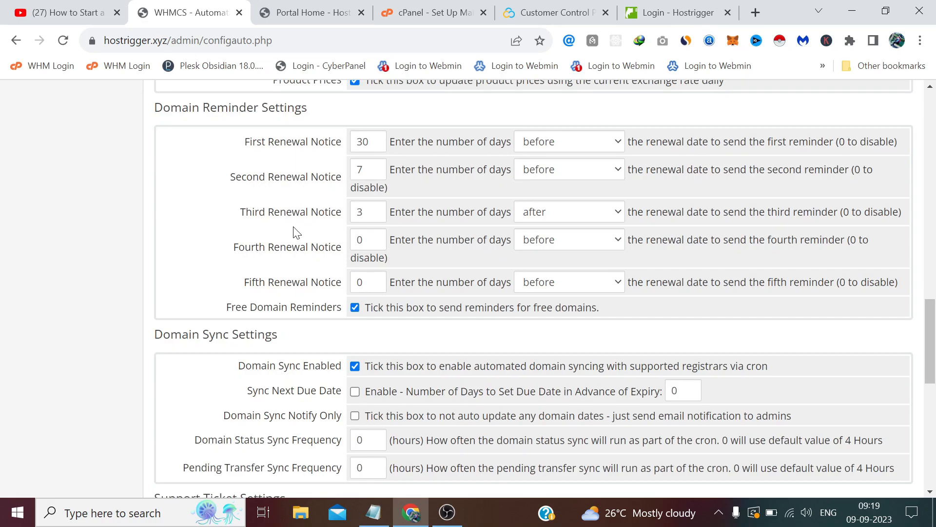
{"action": "scroll", "coordinate": [295, 229], "scroll_direction": "down", "scroll_amount": 2}
{"action": "scroll", "coordinate": [294, 228], "scroll_direction": "up", "scroll_amount": 2}
{"action": "scroll", "coordinate": [393, 223], "scroll_direction": "down", "scroll_amount": 4}
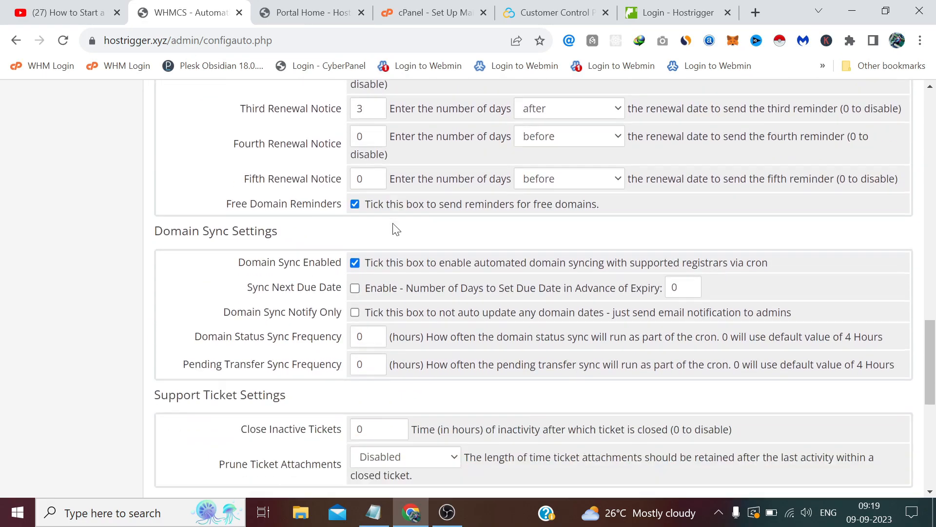
{"action": "double_click", "coordinate": [285, 193]}
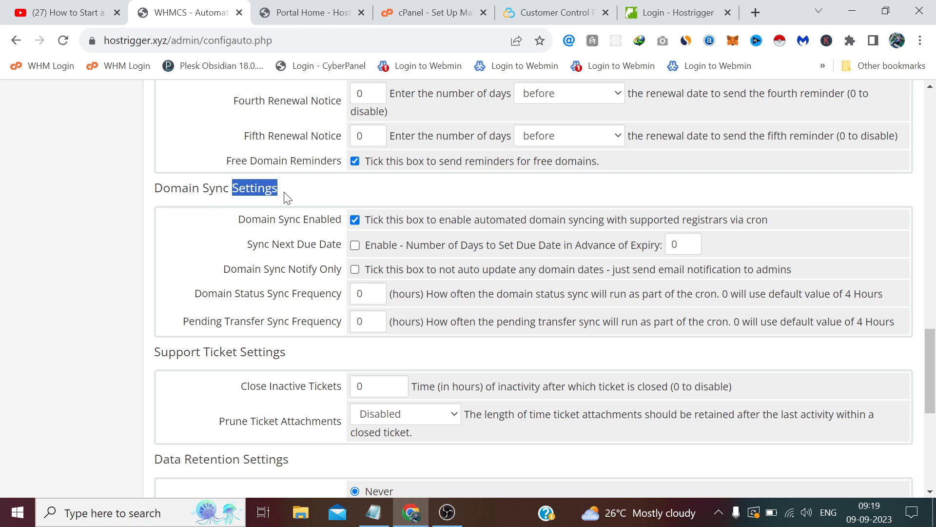
{"action": "left_click", "coordinate": [289, 199]}
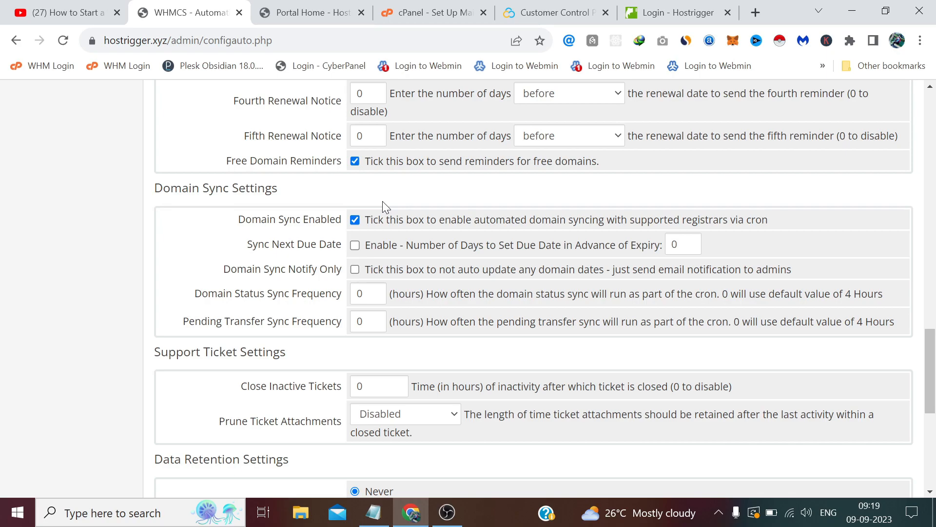
Step: Save the automation settings changes
{"action": "scroll", "coordinate": [379, 201], "scroll_direction": "down", "scroll_amount": 3}
{"action": "scroll", "coordinate": [241, 230], "scroll_direction": "down", "scroll_amount": 1}
{"action": "scroll", "coordinate": [243, 189], "scroll_direction": "down", "scroll_amount": 1}
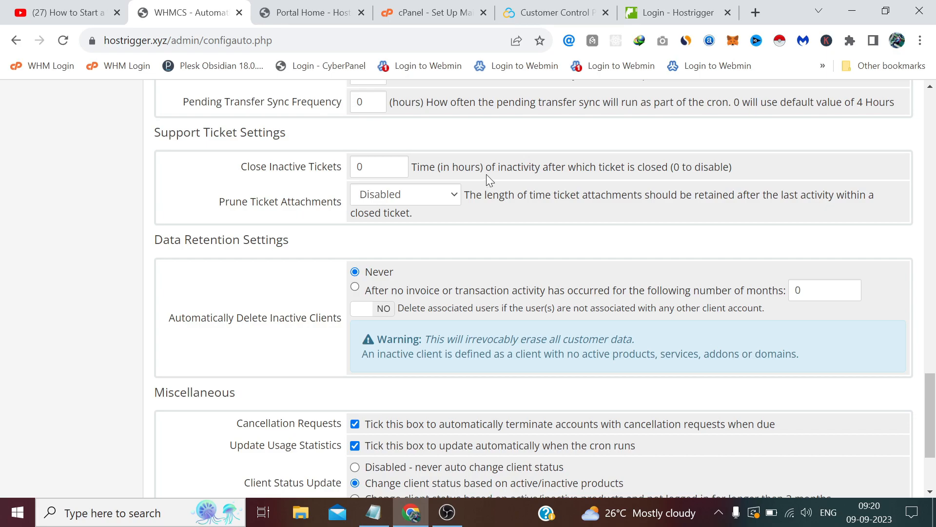
{"action": "scroll", "coordinate": [487, 174], "scroll_direction": "down", "scroll_amount": 3}
{"action": "left_click", "coordinate": [494, 441]}
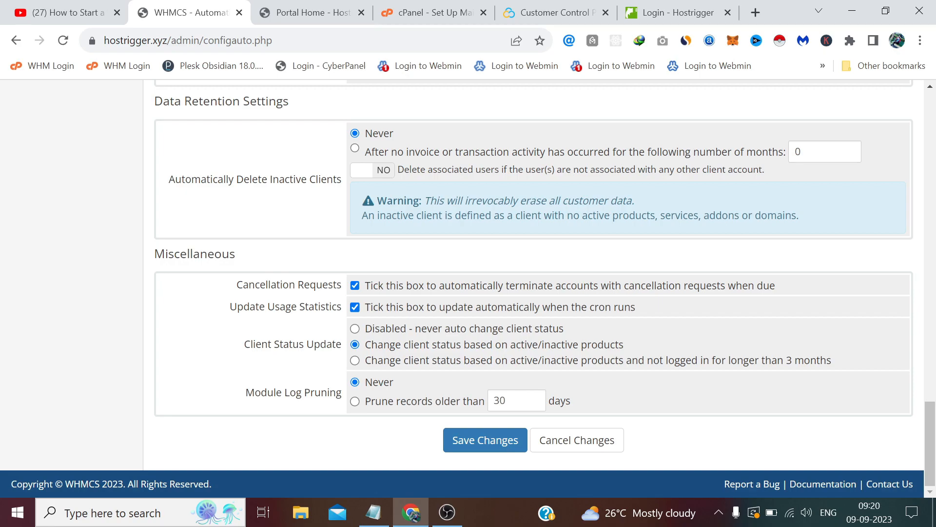
{"action": "scroll", "coordinate": [376, 199], "scroll_direction": "up", "scroll_amount": 5}
{"action": "scroll", "coordinate": [377, 200], "scroll_direction": "down", "scroll_amount": 5}
{"action": "scroll", "coordinate": [410, 265], "scroll_direction": "up", "scroll_amount": 5}
{"action": "scroll", "coordinate": [409, 265], "scroll_direction": "down", "scroll_amount": 5}
{"action": "left_click", "coordinate": [482, 442]}
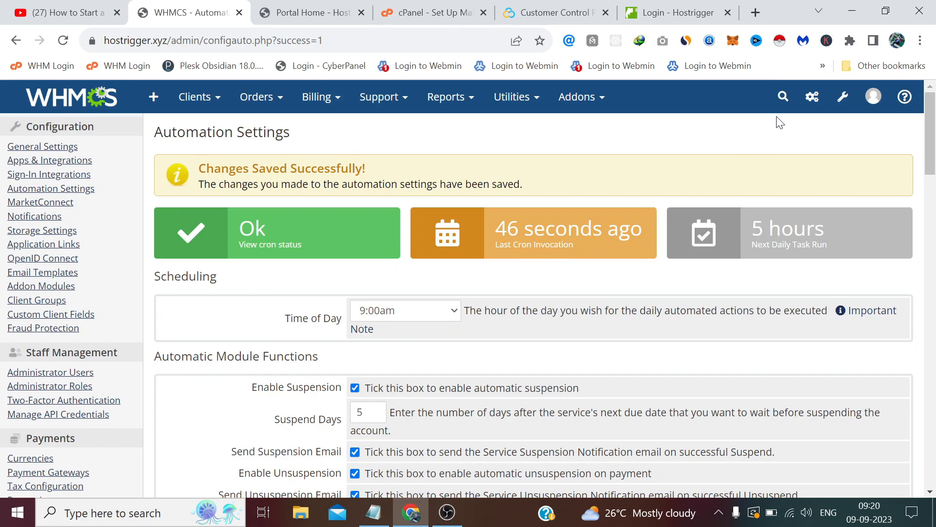
Step: Open the Clients list and look through the other top navigation menus
{"action": "mouse_move", "coordinate": [194, 96]}
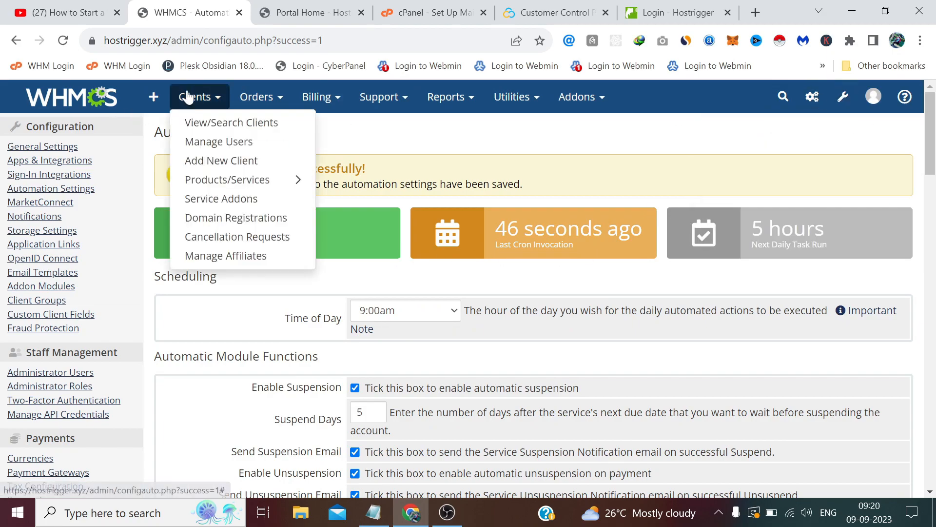
{"action": "left_click", "coordinate": [208, 130]}
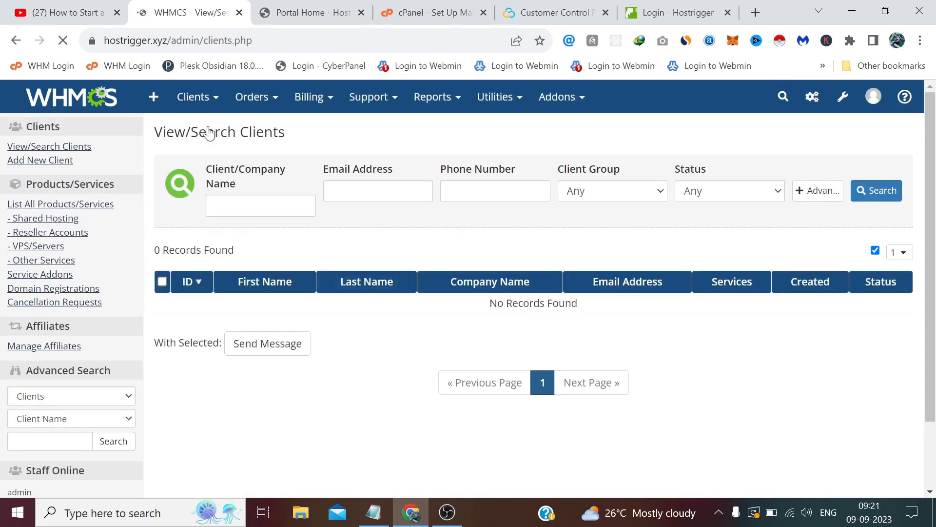
{"action": "mouse_move", "coordinate": [192, 99]}
{"action": "mouse_move", "coordinate": [241, 179]}
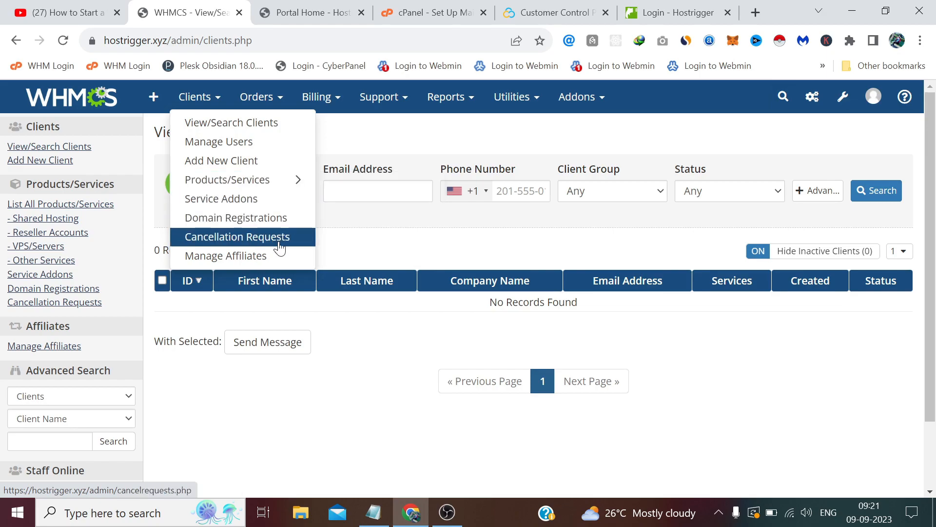
{"action": "mouse_move", "coordinate": [255, 100]}
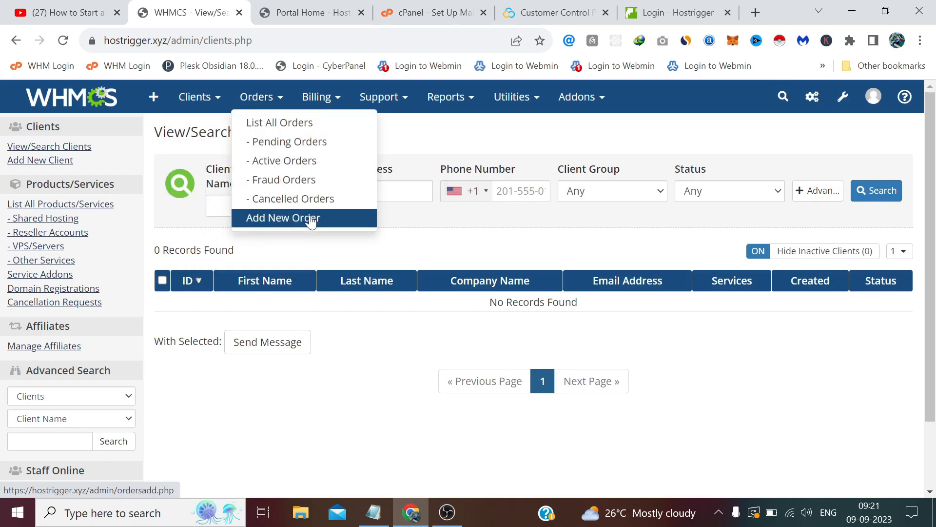
{"action": "mouse_move", "coordinate": [315, 104]}
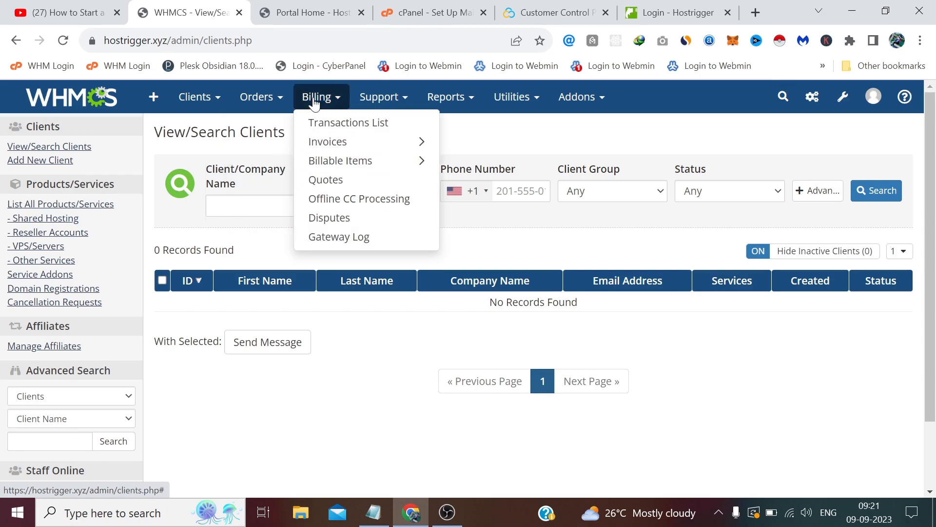
{"action": "mouse_move", "coordinate": [397, 142]}
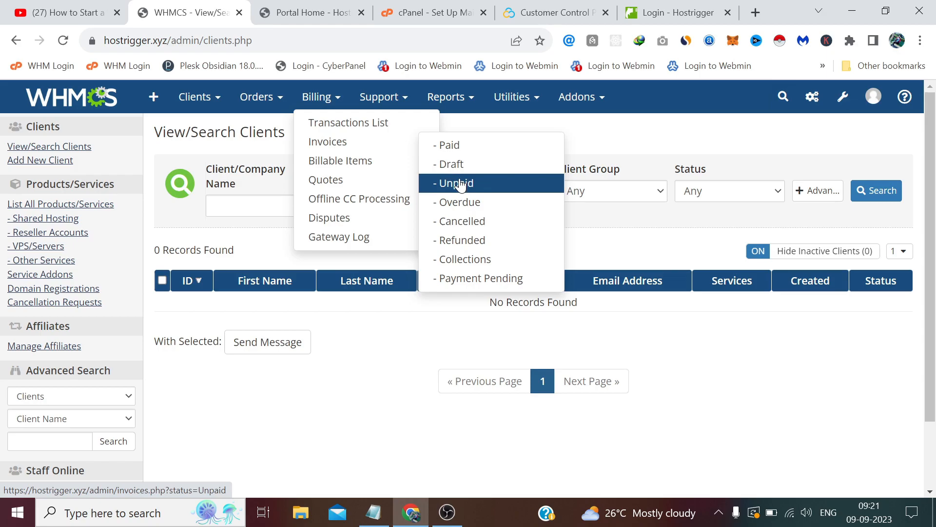
{"action": "mouse_move", "coordinate": [412, 172]}
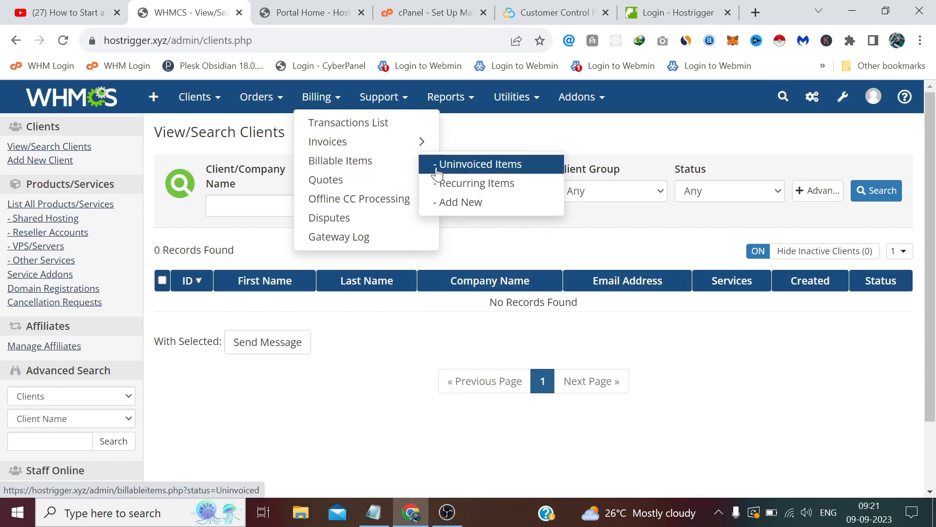
{"action": "mouse_move", "coordinate": [390, 104]}
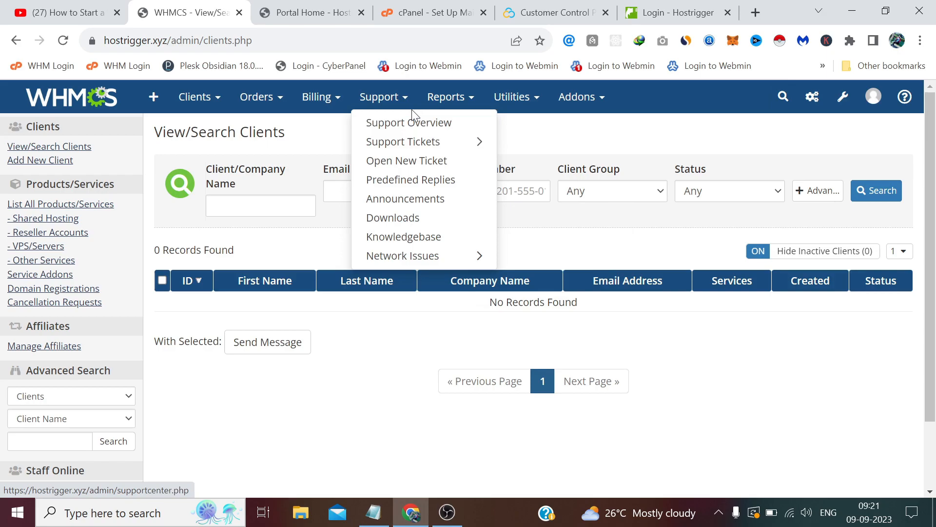
{"action": "mouse_move", "coordinate": [458, 107]}
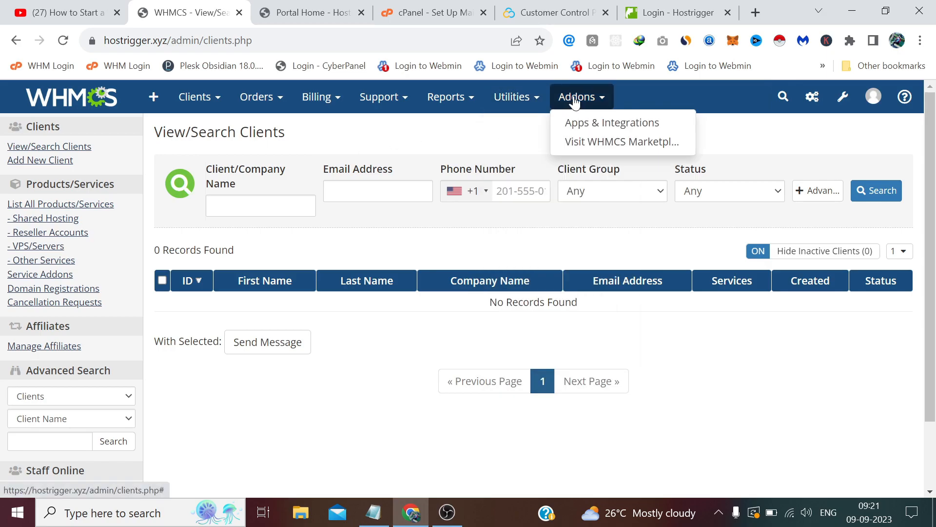
{"action": "mouse_move", "coordinate": [842, 97]}
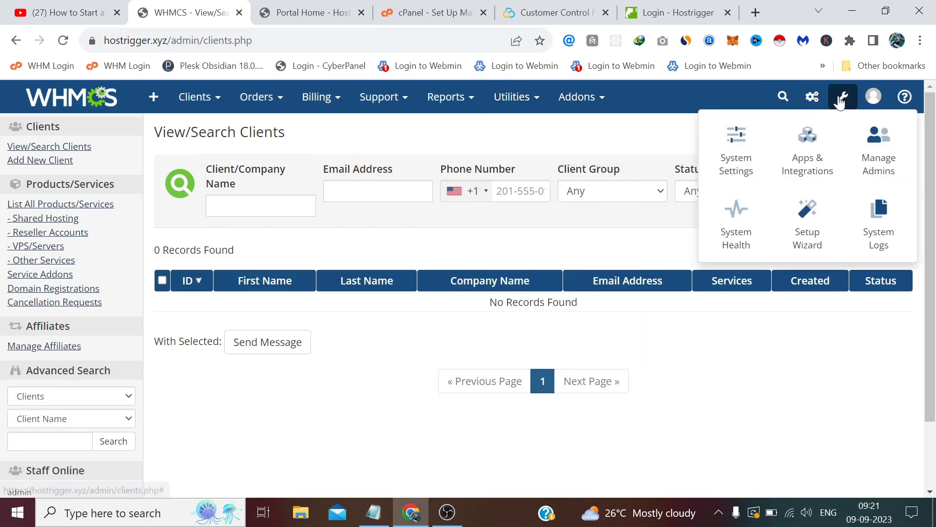
Step: Open the empty Servers page from System Settings, then go to the cPanel mail setup tab
{"action": "left_click", "coordinate": [741, 156]}
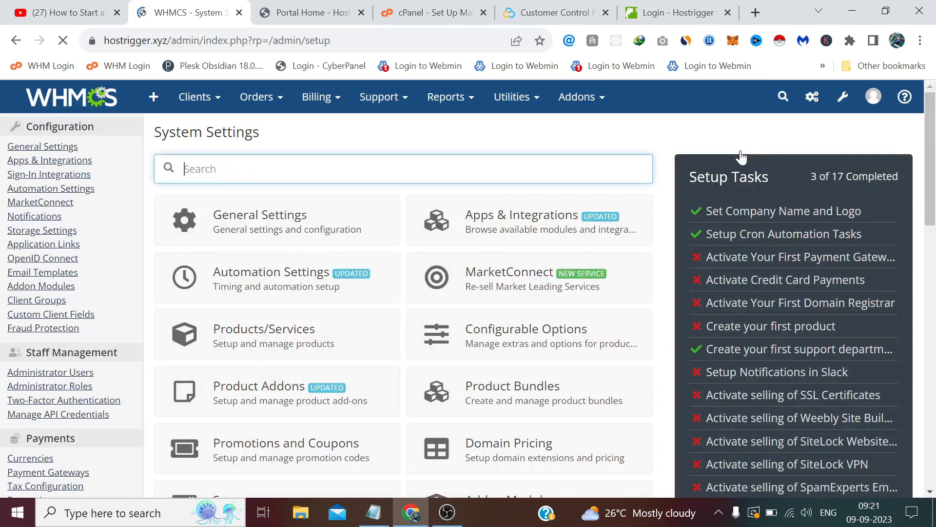
{"action": "scroll", "coordinate": [675, 163], "scroll_direction": "down", "scroll_amount": 2}
{"action": "scroll", "coordinate": [676, 163], "scroll_direction": "down", "scroll_amount": 3}
{"action": "left_click", "coordinate": [321, 290]}
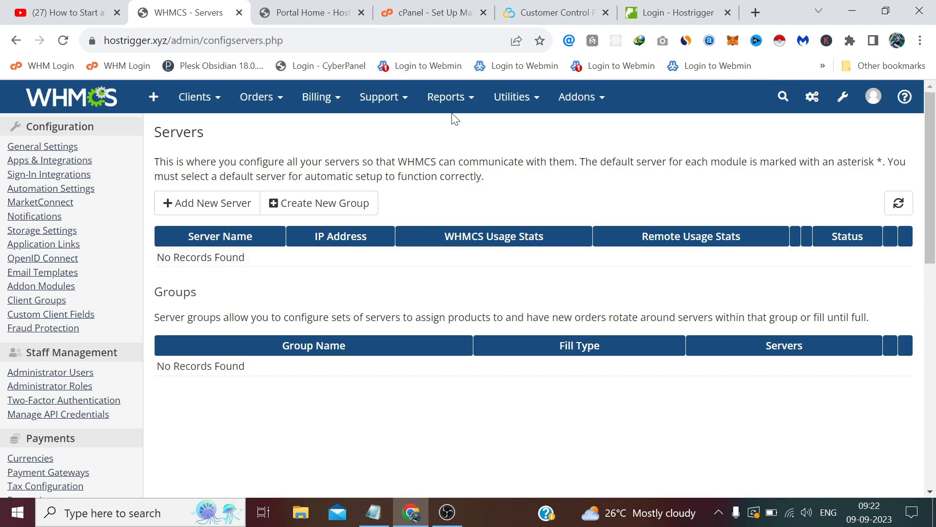
{"action": "left_click", "coordinate": [429, 13]}
{"action": "scroll", "coordinate": [334, 161], "scroll_direction": "up", "scroll_amount": 5}
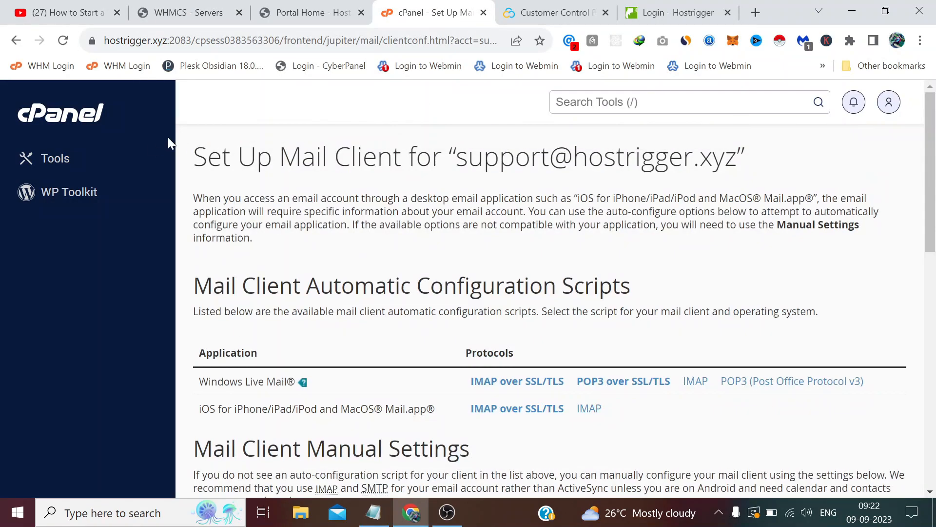
Step: Close the extra Hostrigger tabs and log out of the cPanel account
{"action": "left_click", "coordinate": [74, 116]}
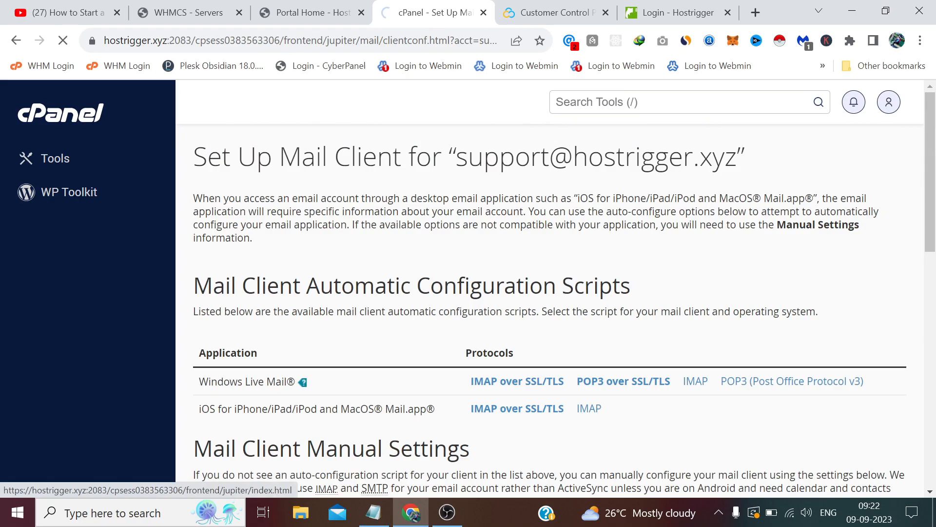
{"action": "left_click", "coordinate": [727, 12]}
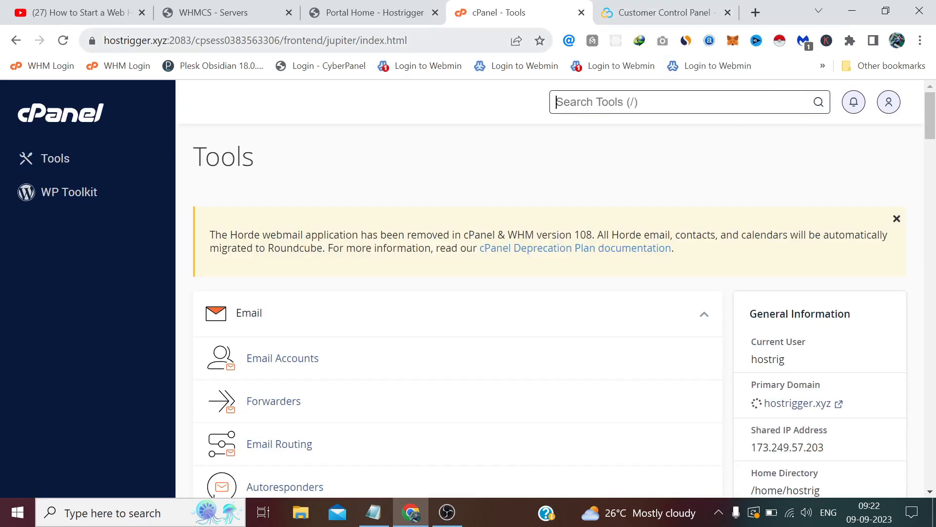
{"action": "left_click", "coordinate": [435, 13]}
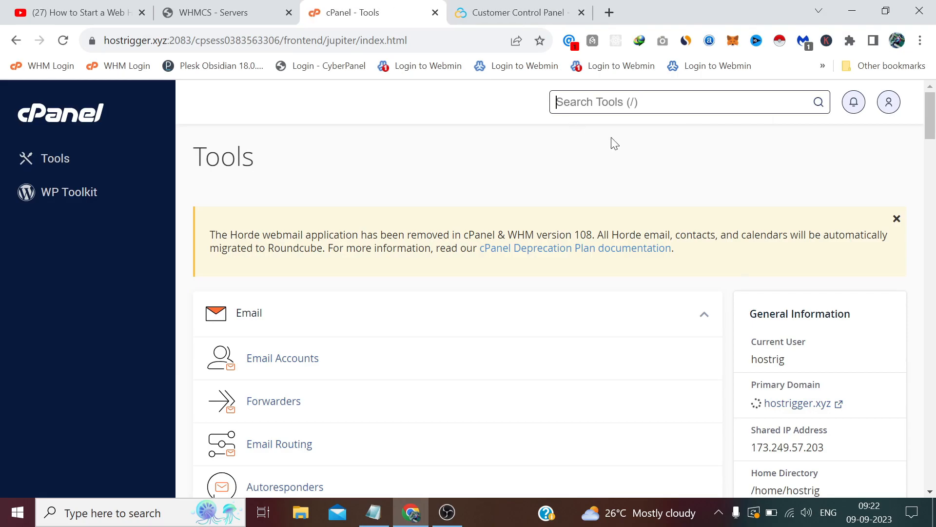
{"action": "left_click", "coordinate": [887, 102]}
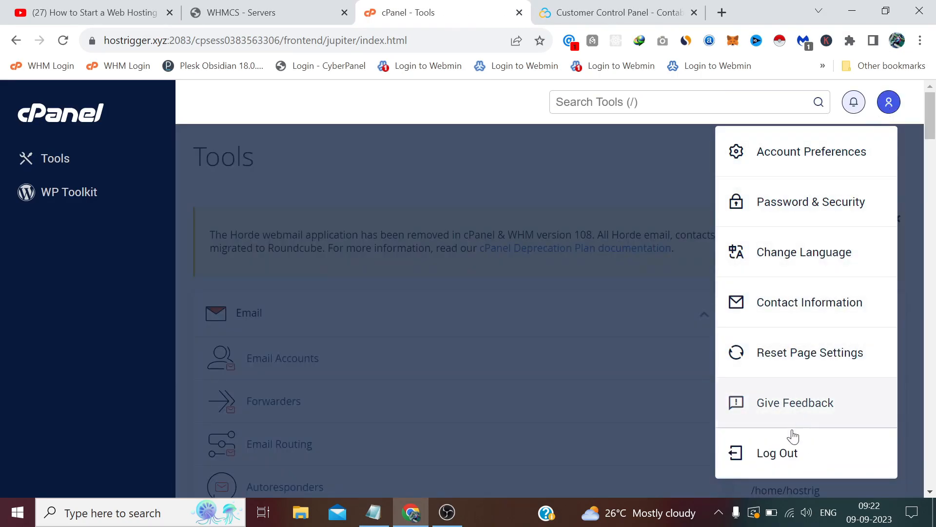
{"action": "left_click", "coordinate": [786, 452]}
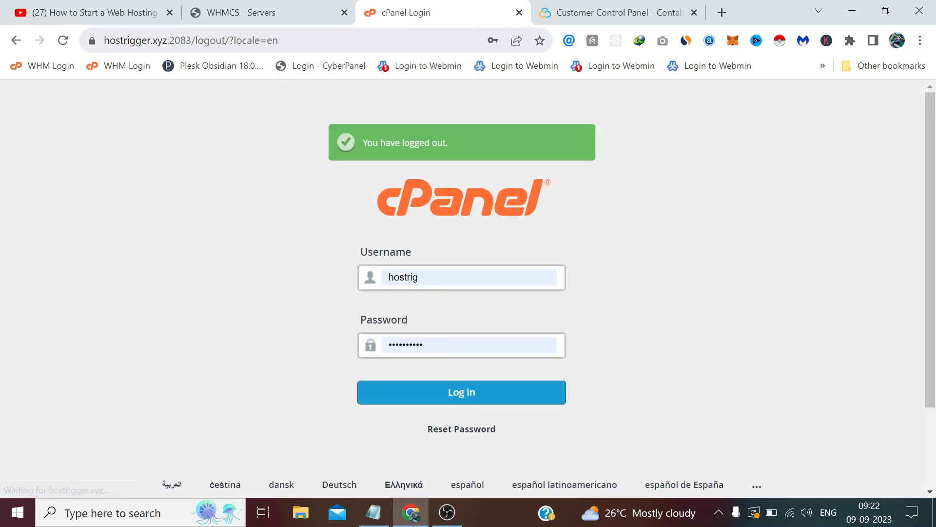
Step: Change the address port from 2083 to 2087 to load the WHM login page
{"action": "left_click_drag", "start_coordinate": [293, 41], "coordinate": [186, 40]}
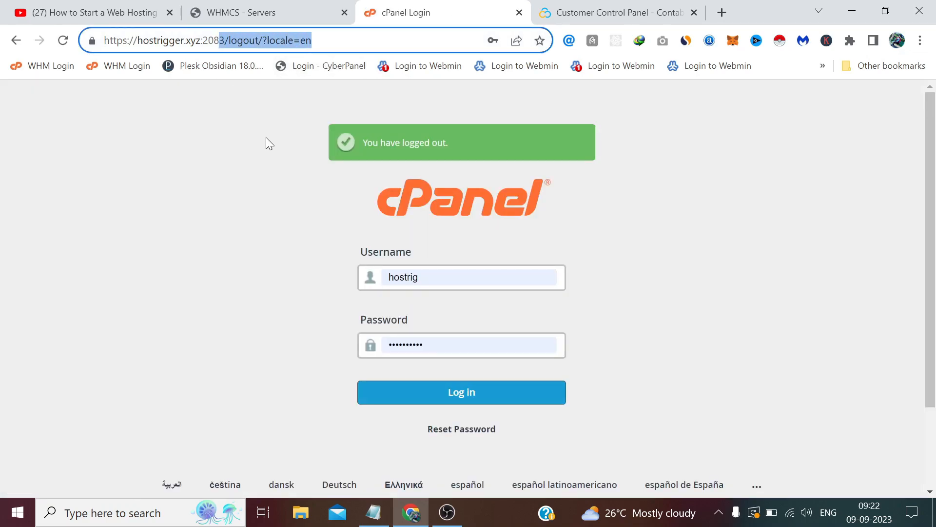
{"action": "type", "text": "7"}
{"action": "key", "text": "Return"}
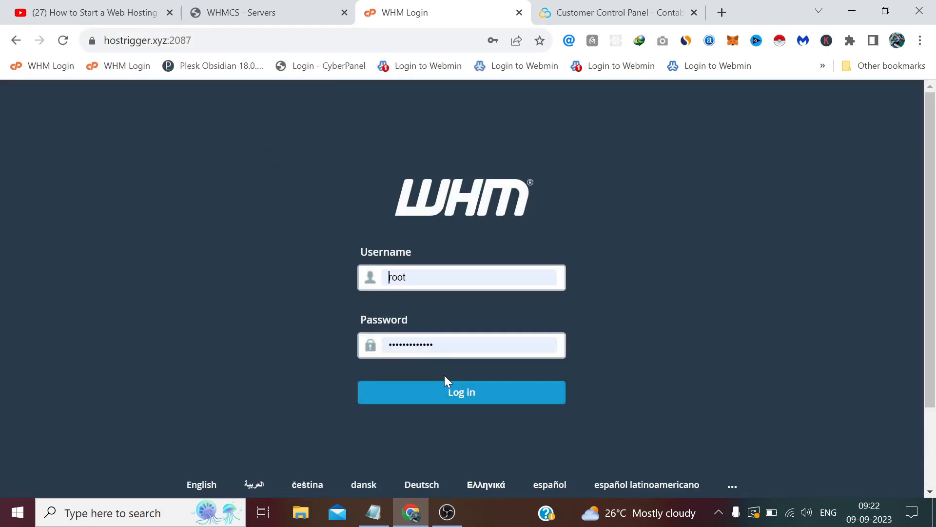
Step: Log in to WHM and open Manage API Tokens by searching tools for 'api'
{"action": "left_click", "coordinate": [460, 391]}
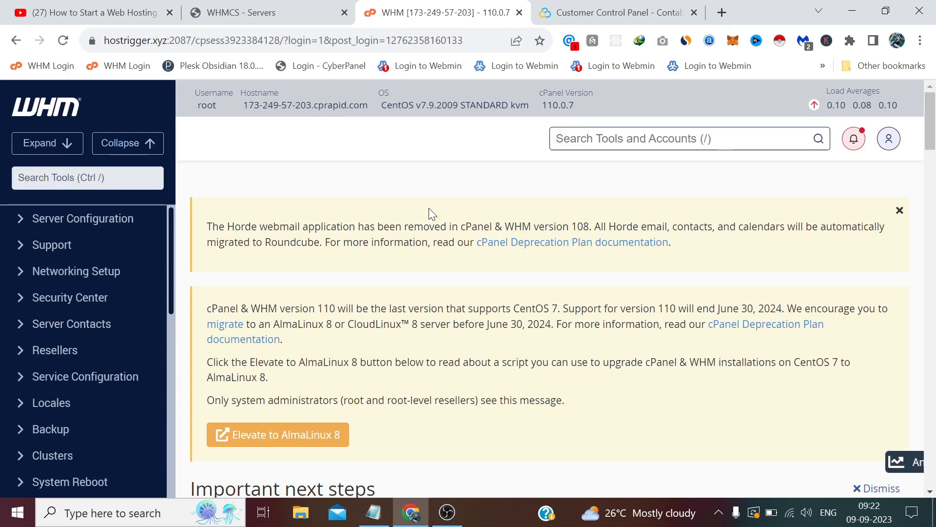
{"action": "type", "text": "api"}
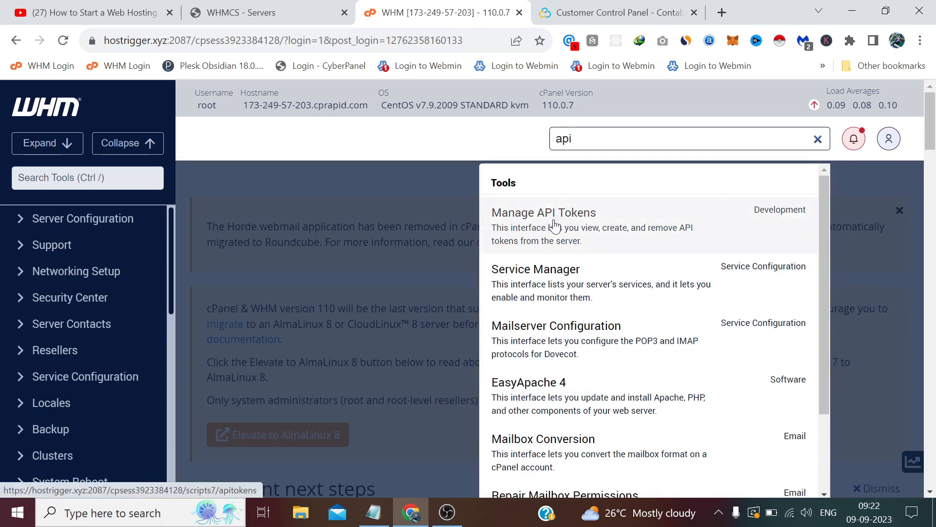
{"action": "left_click", "coordinate": [568, 227]}
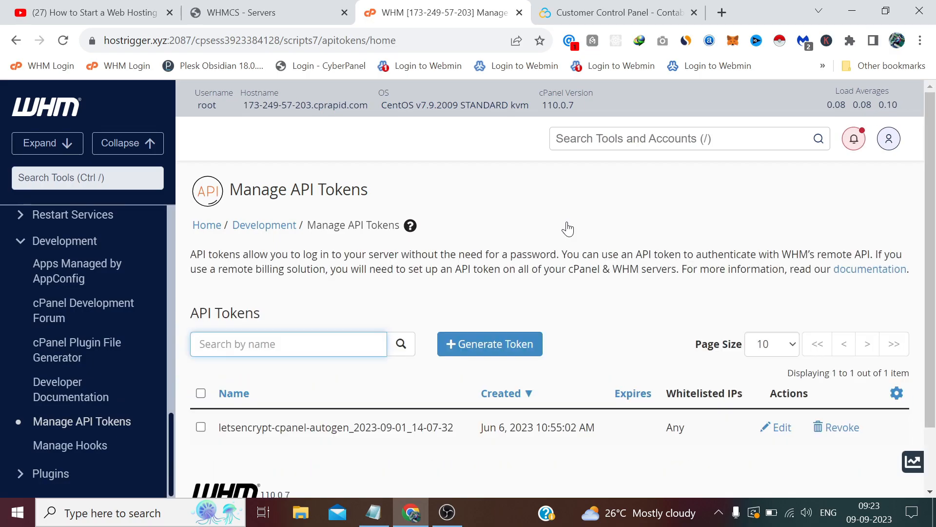
{"action": "scroll", "coordinate": [568, 229], "scroll_direction": "down", "scroll_amount": 1}
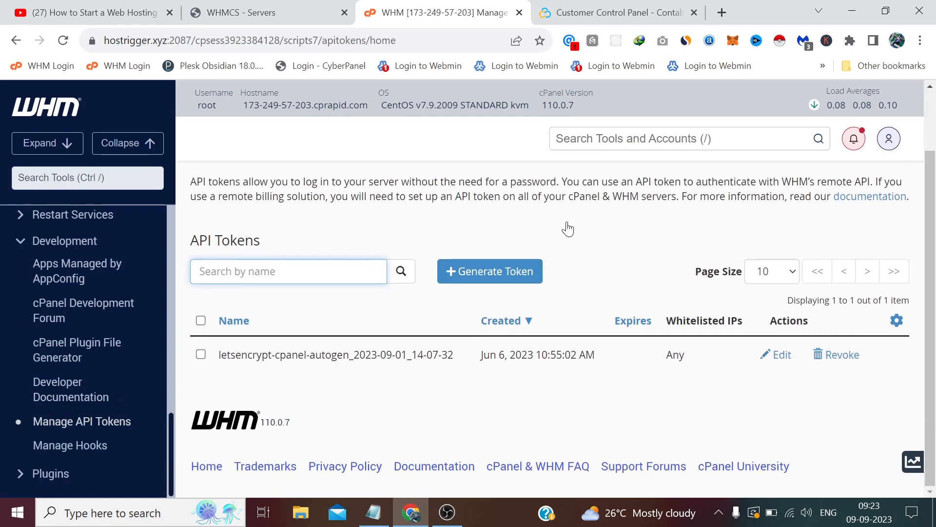
Step: Generate an API token named 'hostrigger' with Everything privileges and save it
{"action": "left_click", "coordinate": [501, 281]}
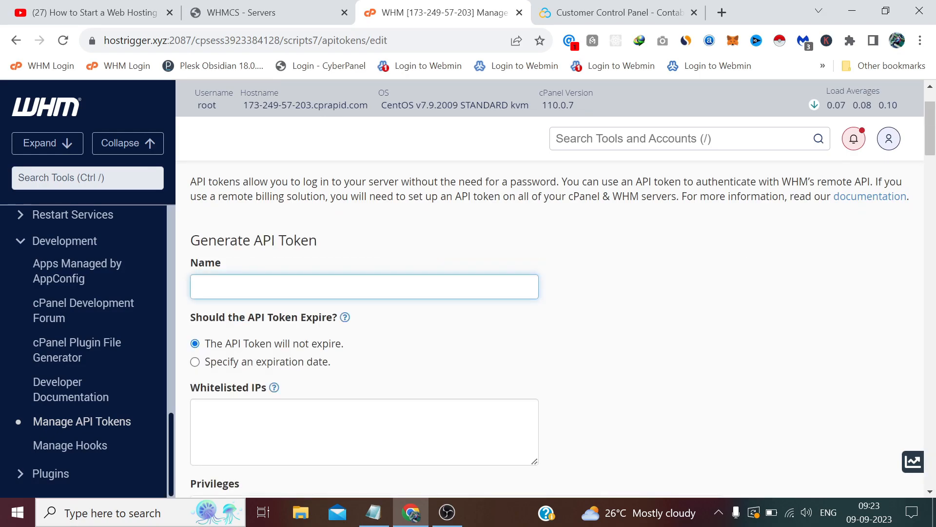
{"action": "type", "text": "hostrigger"}
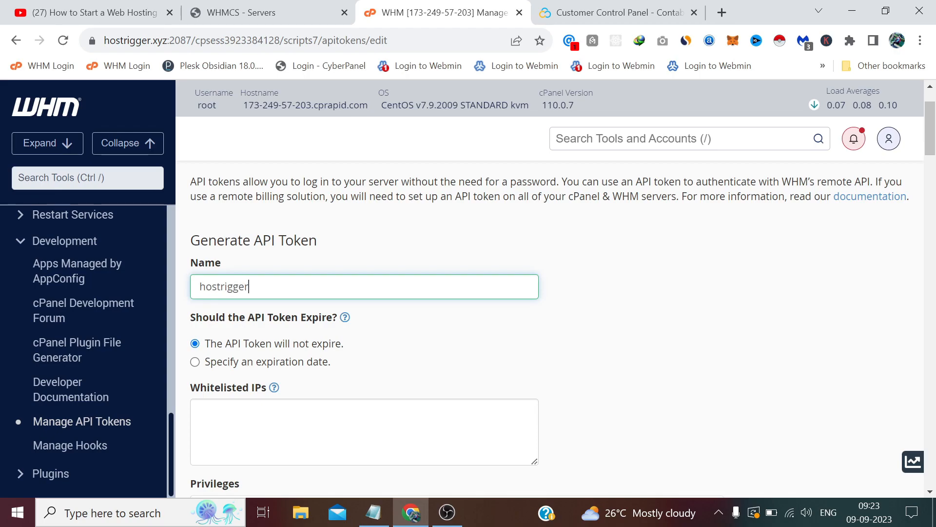
{"action": "left_click", "coordinate": [596, 241]}
{"action": "scroll", "coordinate": [561, 246], "scroll_direction": "down", "scroll_amount": 1}
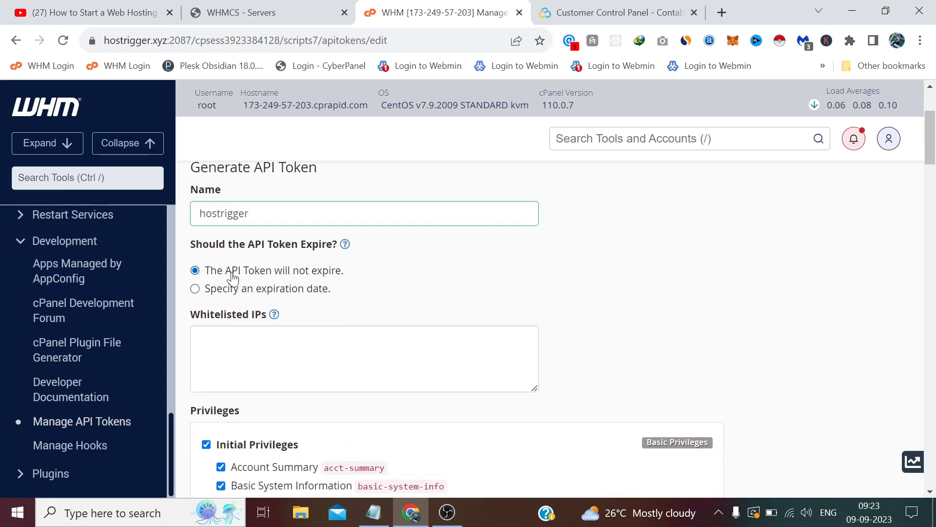
{"action": "scroll", "coordinate": [298, 276], "scroll_direction": "down", "scroll_amount": 10}
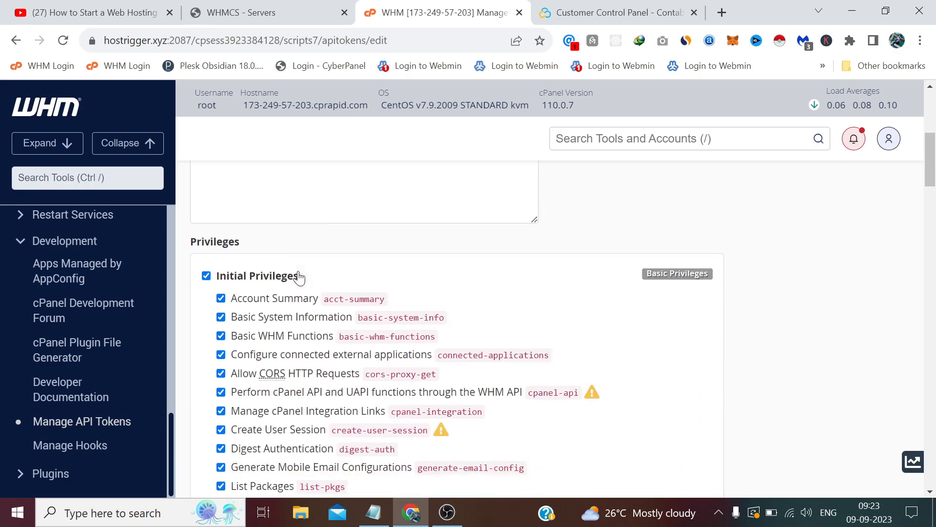
{"action": "scroll", "coordinate": [299, 276], "scroll_direction": "down", "scroll_amount": 15}
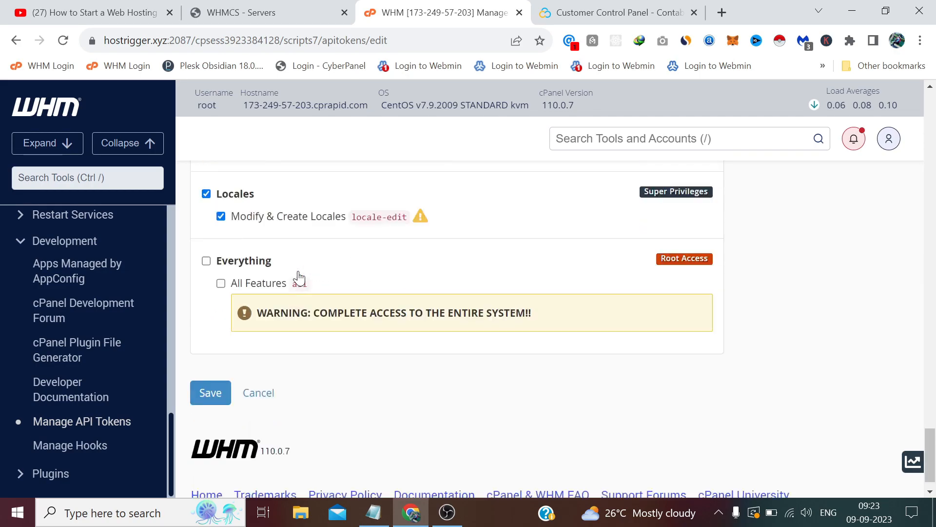
{"action": "left_click", "coordinate": [207, 233]}
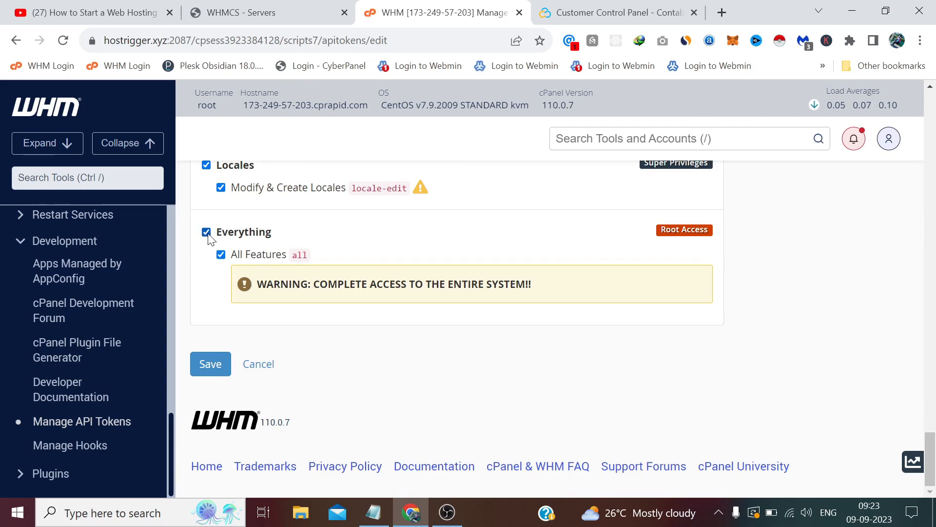
{"action": "left_click", "coordinate": [212, 368]}
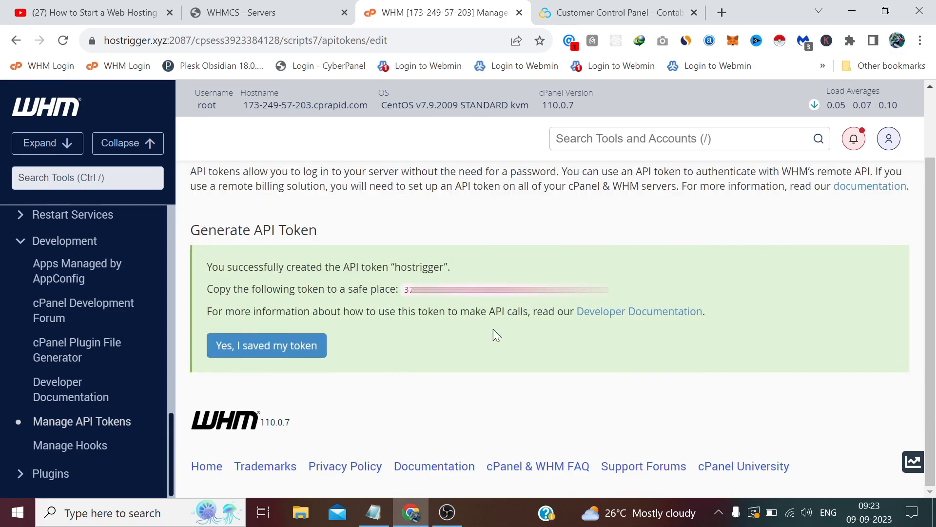
Step: Copy the newly generated hostrigger token text
{"action": "left_click_drag", "start_coordinate": [609, 290], "coordinate": [405, 291]}
{"action": "right_click", "coordinate": [439, 294]}
{"action": "left_click", "coordinate": [454, 307]}
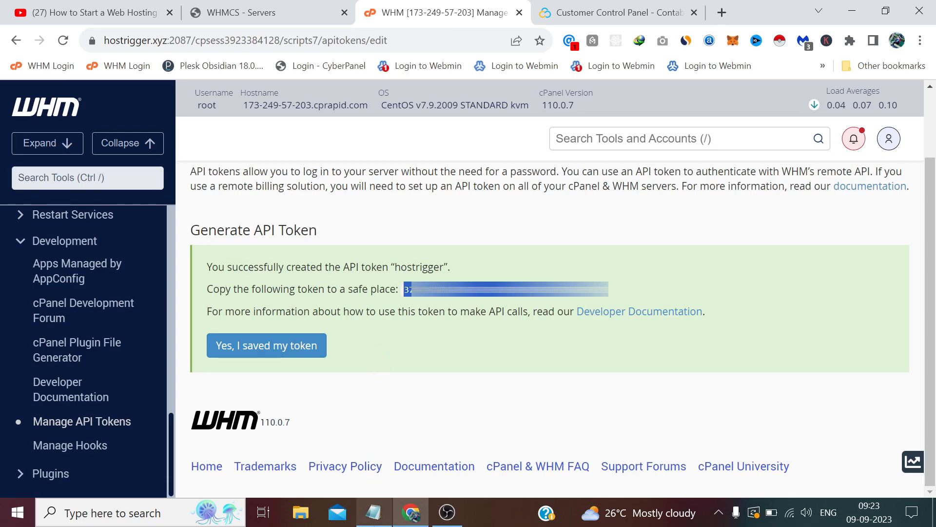
Step: Paste the token on a new line in Notepad, then confirm it was saved
{"action": "left_click", "coordinate": [373, 512]}
{"action": "left_click", "coordinate": [312, 476]}
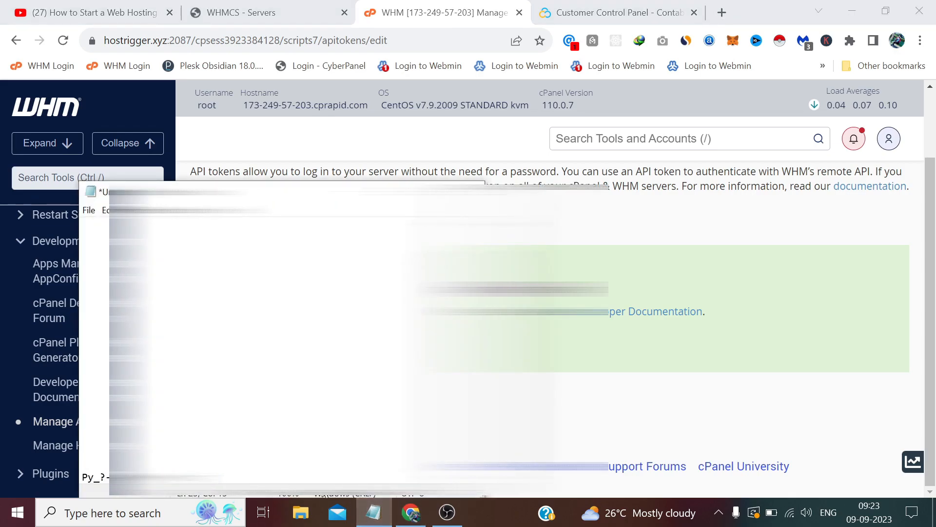
{"action": "key", "text": "Return"}
{"action": "key", "text": "ctrl+v"}
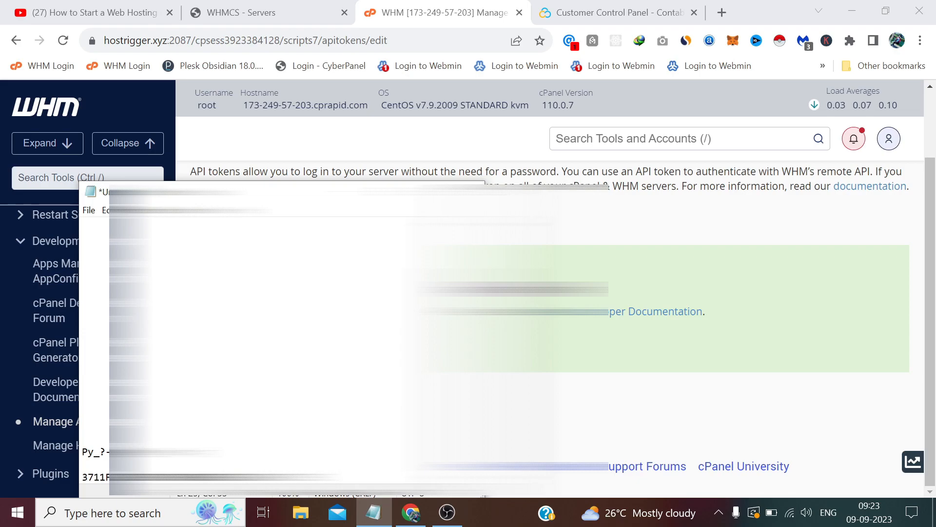
{"action": "left_click", "coordinate": [401, 190]}
{"action": "left_click", "coordinate": [288, 344]}
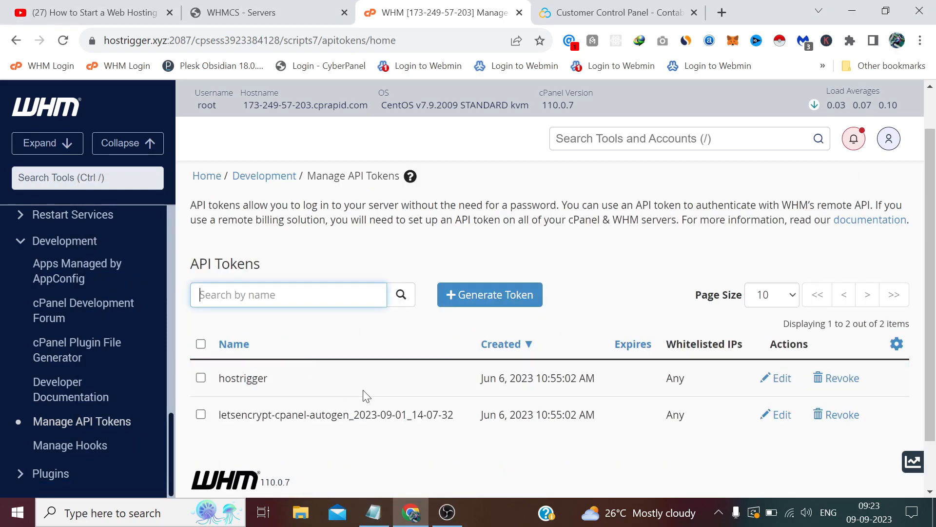
Step: Start adding a new server in WHMCS with the cPanel module
{"action": "left_click", "coordinate": [322, 12]}
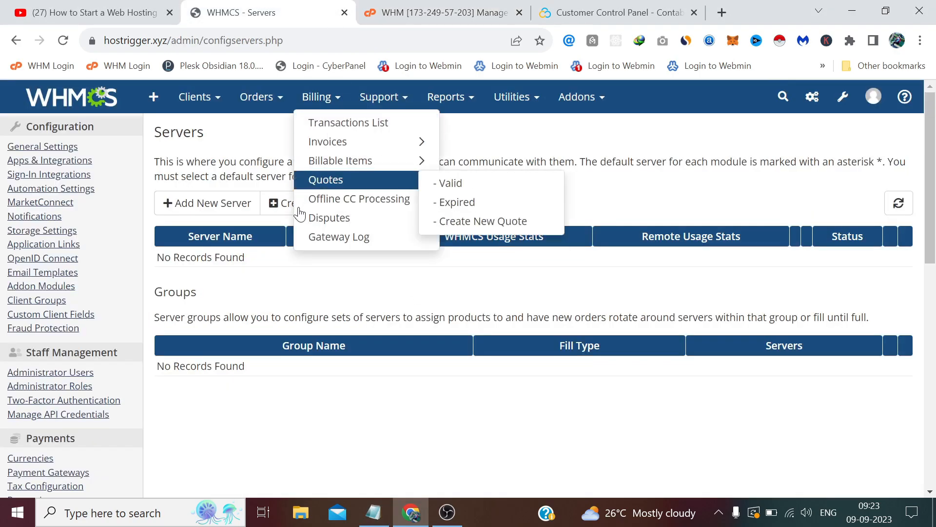
{"action": "left_click", "coordinate": [205, 207]}
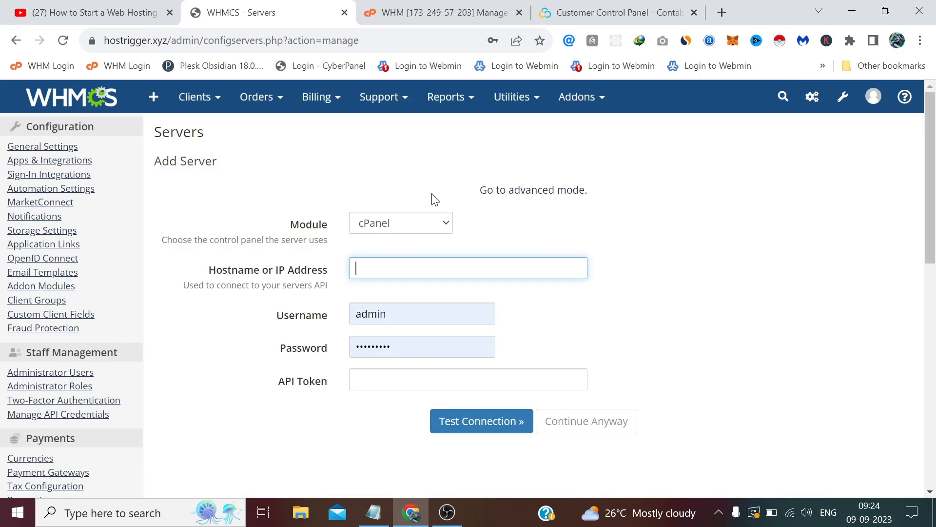
{"action": "left_click", "coordinate": [413, 226]}
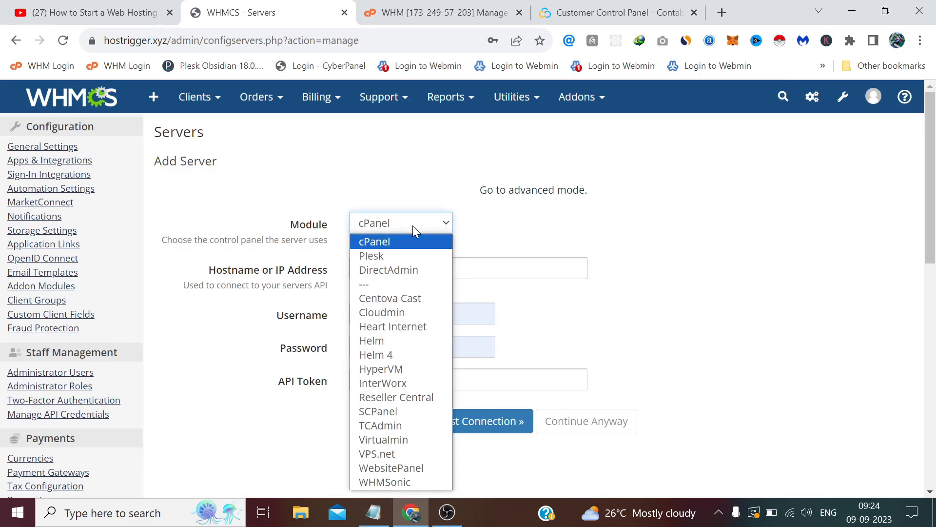
{"action": "left_click", "coordinate": [390, 247]}
{"action": "key", "text": "Tab"}
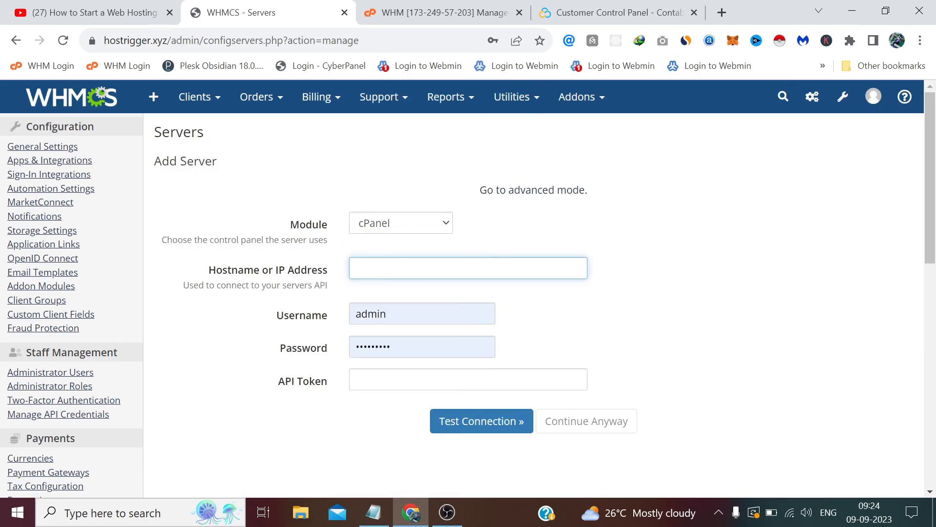
Step: Copy the VPS IP from Contabo and enter 173.249.57.203 as the hostname
{"action": "left_click", "coordinate": [619, 6]}
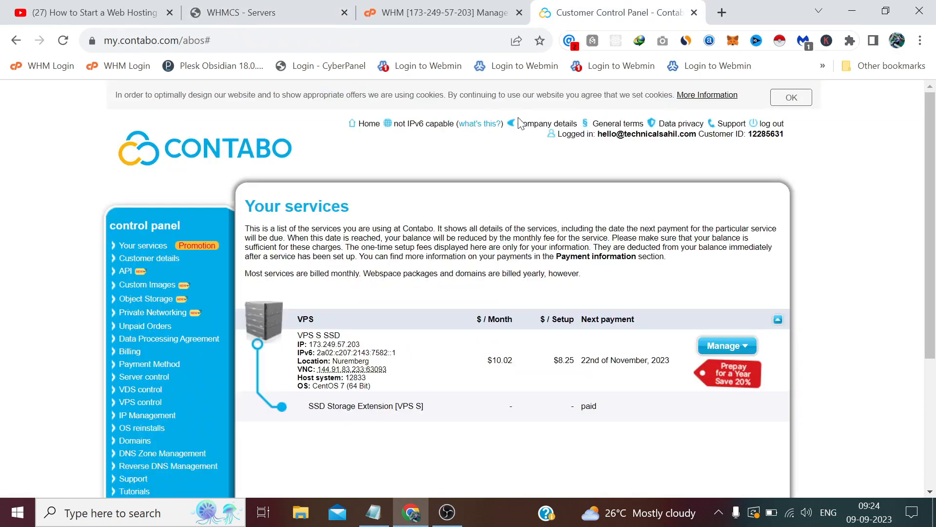
{"action": "left_click_drag", "start_coordinate": [361, 344], "coordinate": [316, 344]}
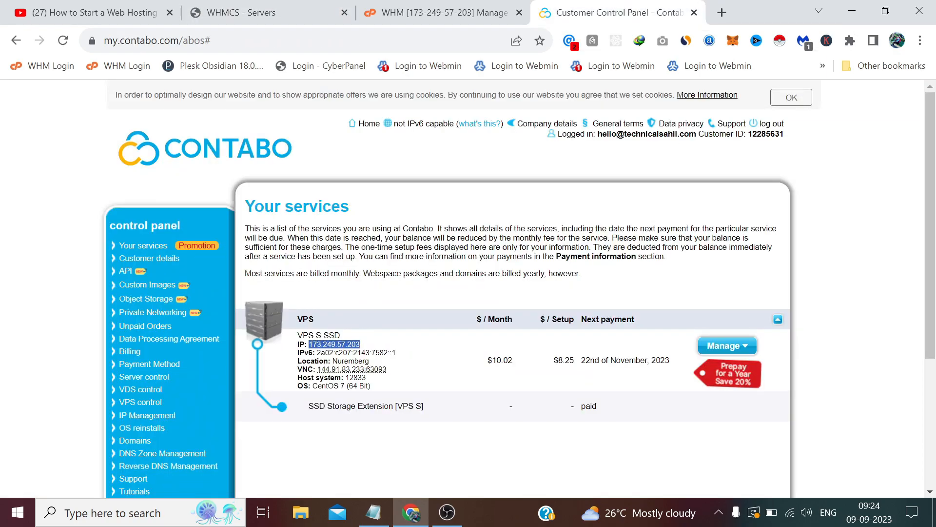
{"action": "right_click", "coordinate": [310, 345]}
{"action": "left_click", "coordinate": [341, 197]}
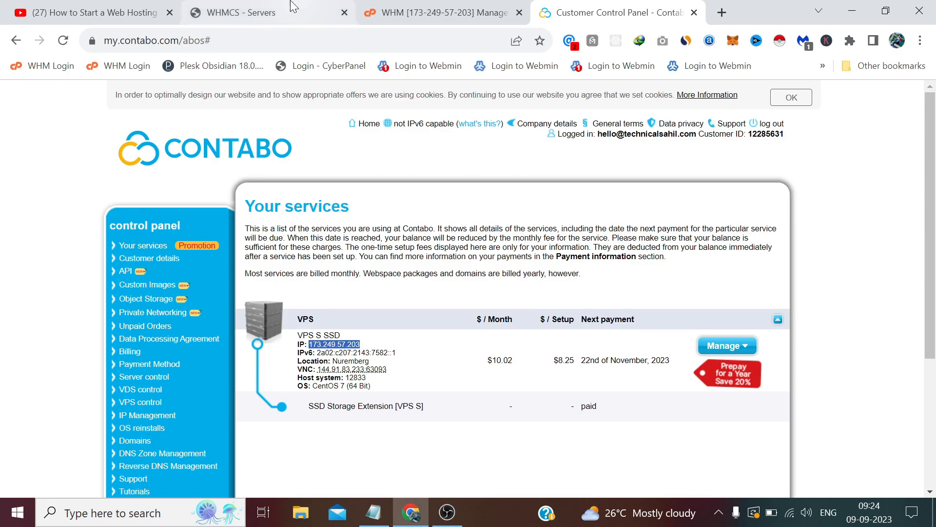
{"action": "left_click", "coordinate": [295, 7]}
{"action": "right_click", "coordinate": [385, 268]}
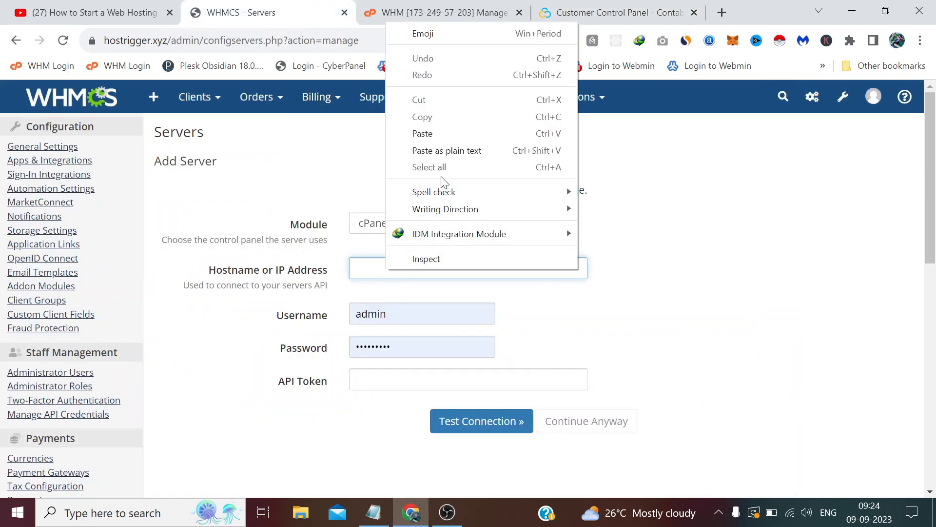
{"action": "left_click", "coordinate": [443, 134]}
{"action": "key", "text": "Tab"}
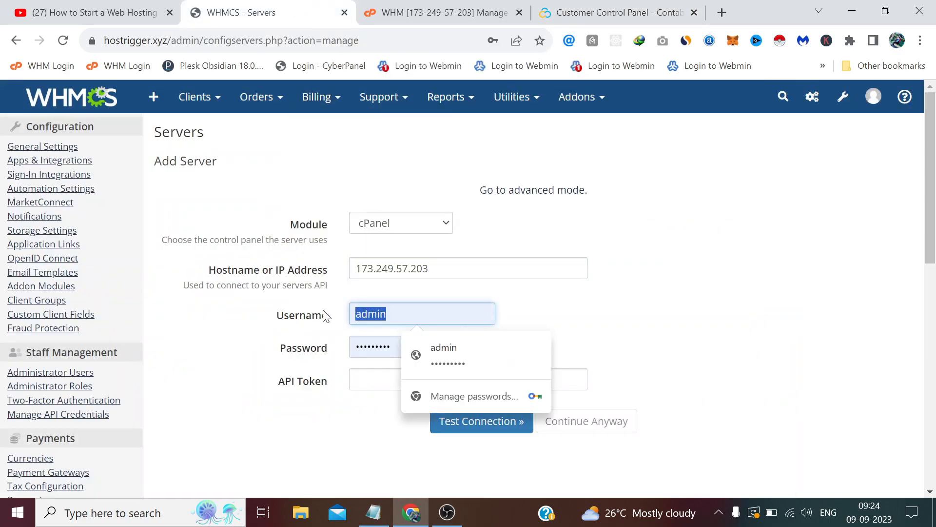
Step: Set the username to root and paste the root password from Notepad
{"action": "type", "text": "root"}
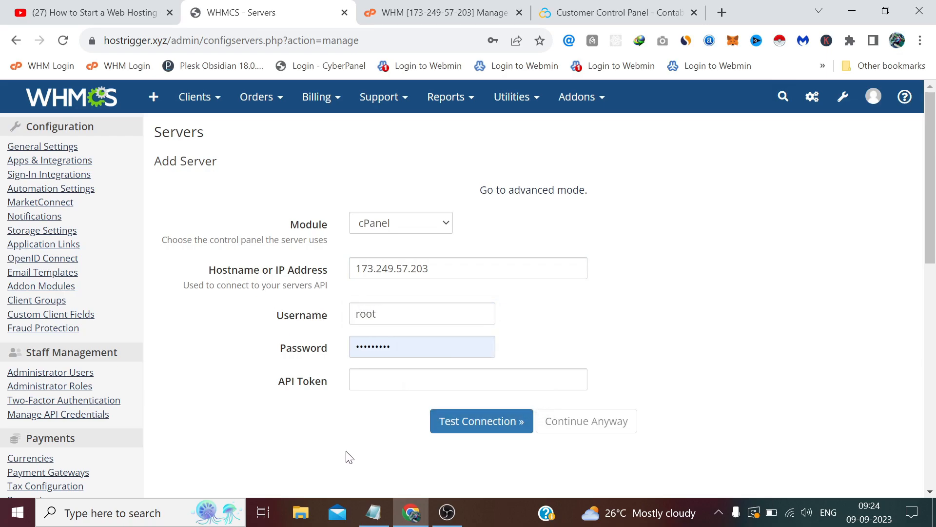
{"action": "left_click", "coordinate": [373, 512]}
{"action": "scroll", "coordinate": [273, 341], "scroll_direction": "up", "scroll_amount": 10}
{"action": "left_click_drag", "start_coordinate": [159, 223], "coordinate": [89, 231]}
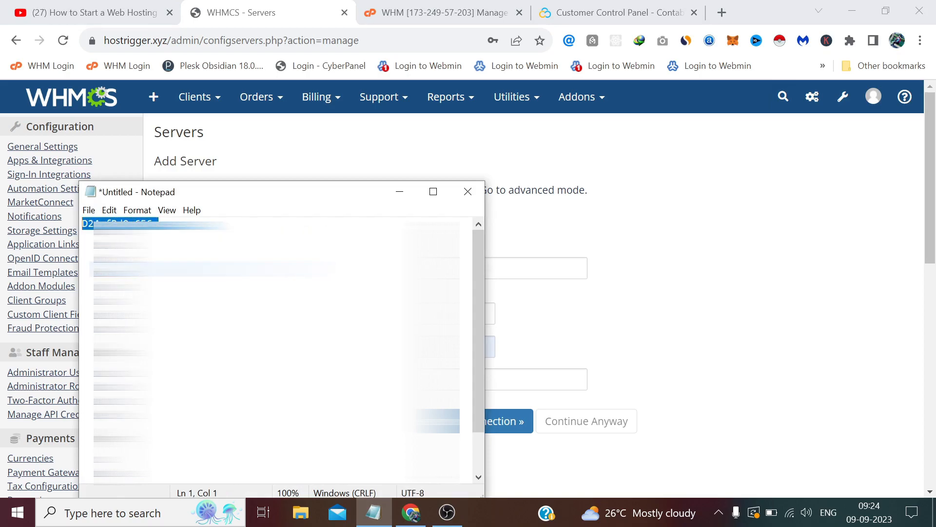
{"action": "left_click", "coordinate": [399, 188]}
{"action": "double_click", "coordinate": [420, 347]}
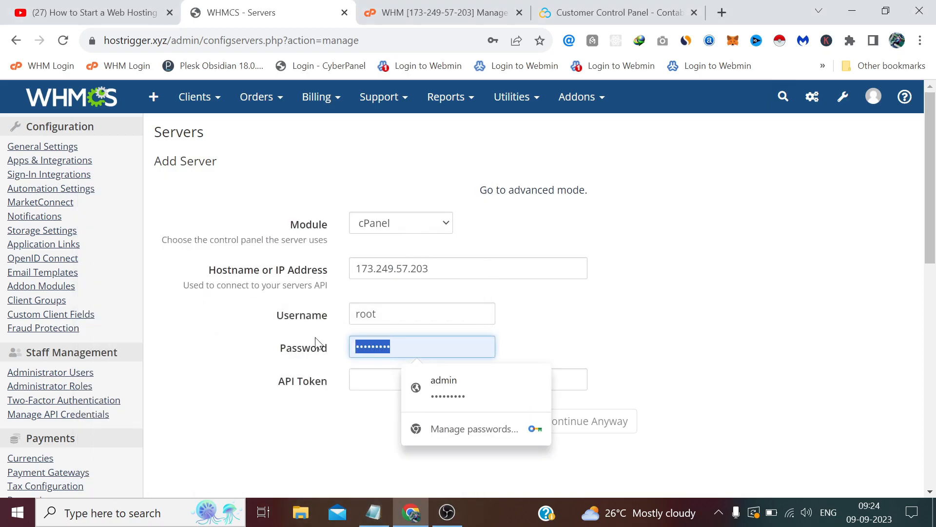
{"action": "key", "text": "ctrl+v"}
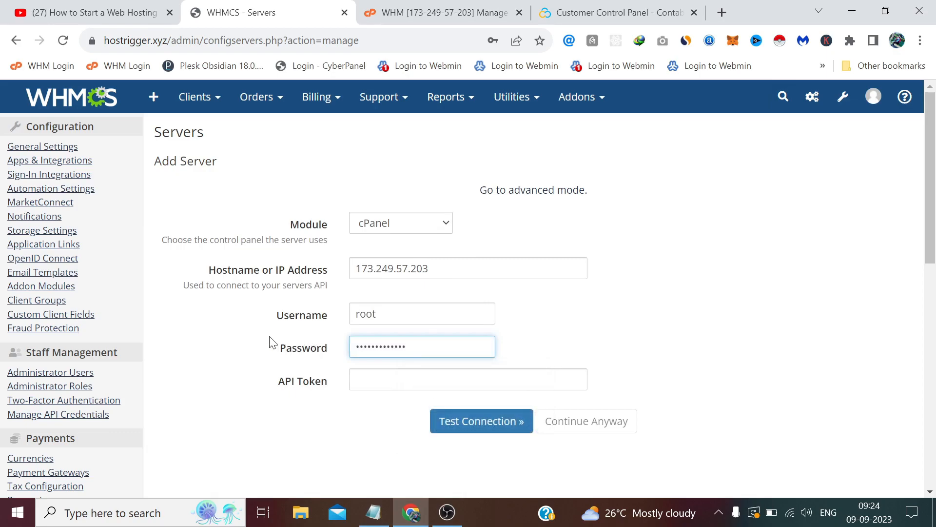
{"action": "left_click", "coordinate": [356, 379]}
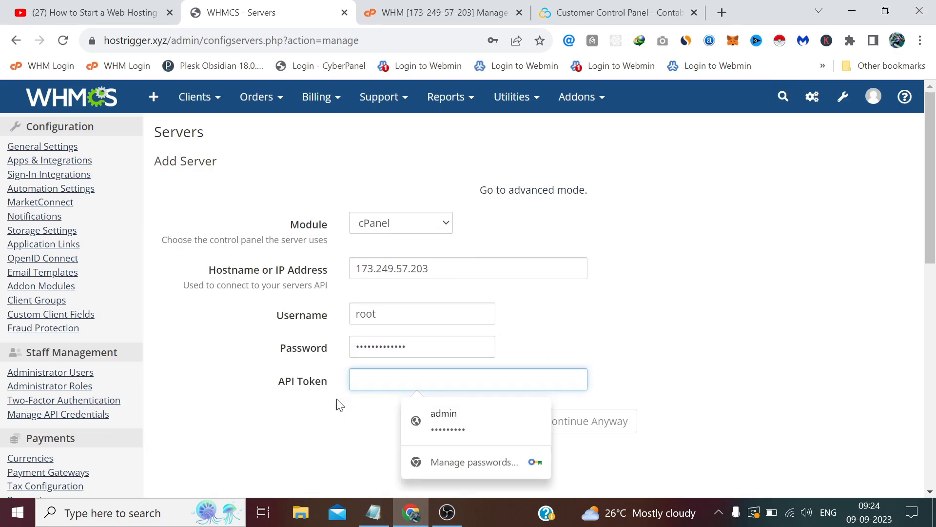
Step: Copy the API token from Notepad into the API Token field
{"action": "left_click", "coordinate": [373, 512]}
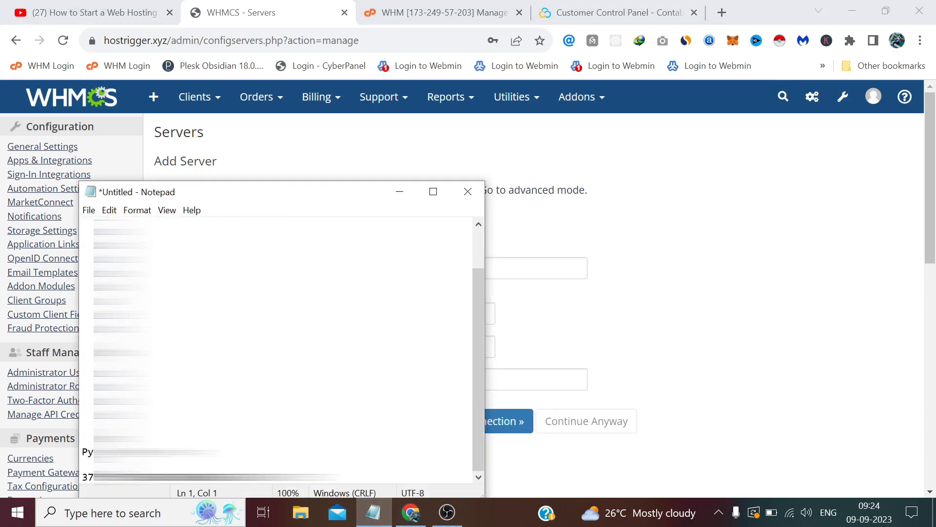
{"action": "left_click_drag", "start_coordinate": [272, 478], "coordinate": [82, 478]}
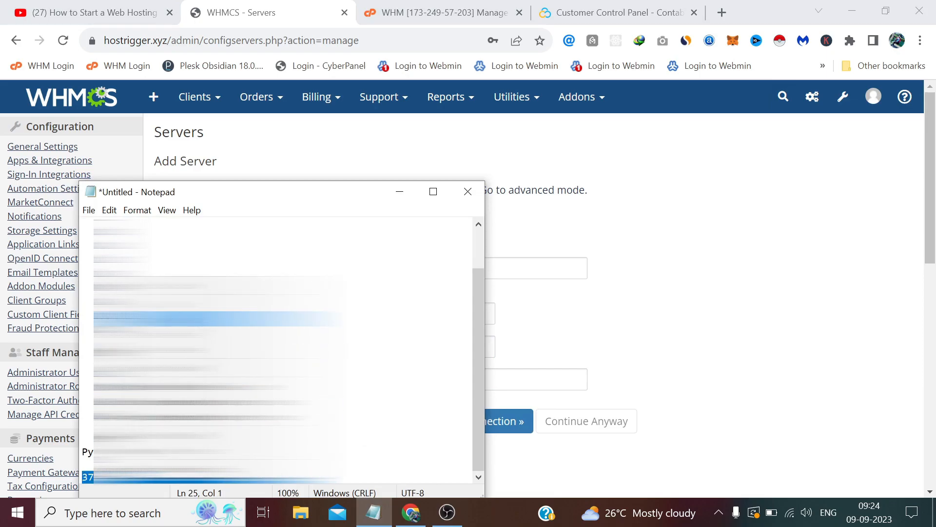
{"action": "left_click", "coordinate": [404, 190]}
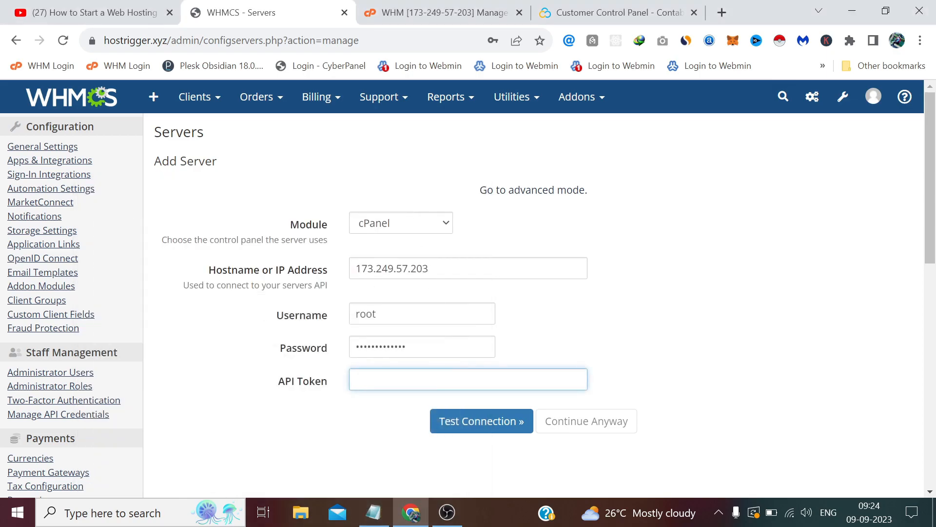
{"action": "right_click", "coordinate": [436, 385]}
{"action": "left_click", "coordinate": [480, 252]}
Step: Test the connection to 173.249.57.203 twice and save the server, dismissing password prompts
{"action": "left_click", "coordinate": [463, 425]}
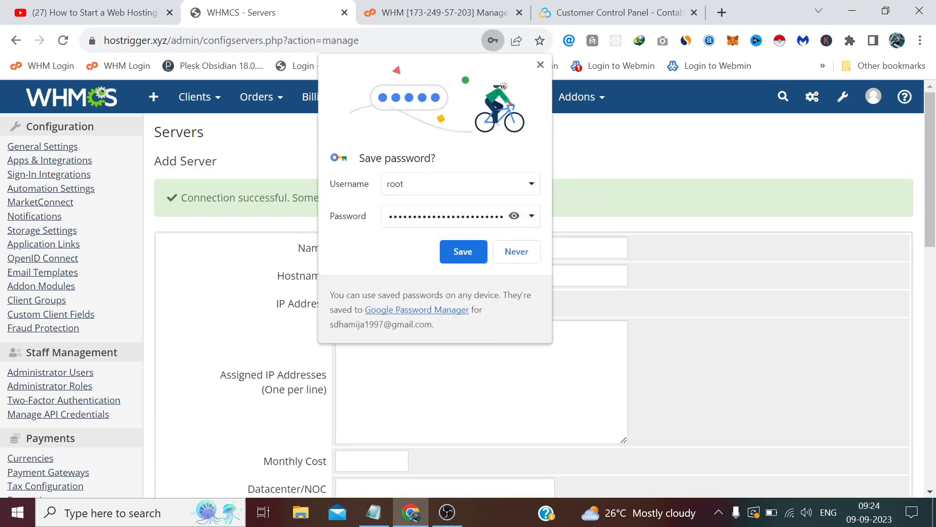
{"action": "left_click", "coordinate": [541, 65]}
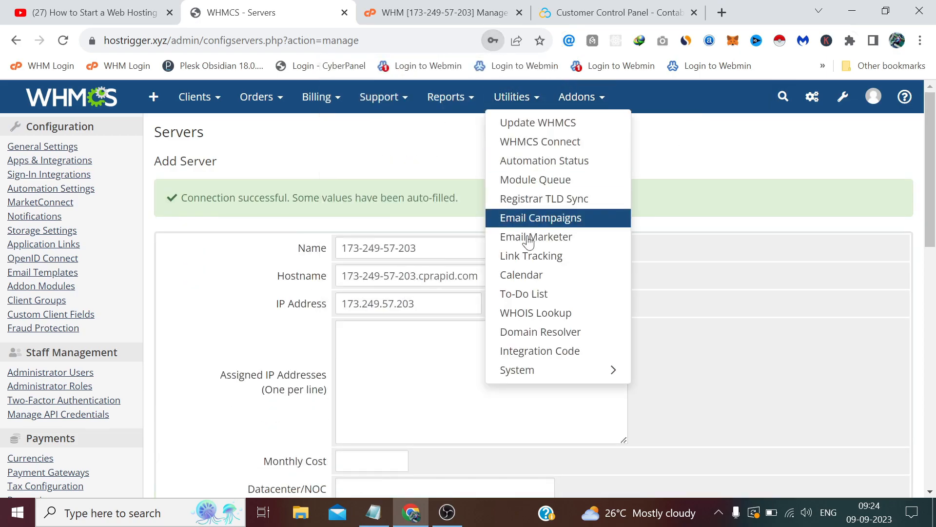
{"action": "scroll", "coordinate": [529, 242], "scroll_direction": "down", "scroll_amount": 2}
{"action": "scroll", "coordinate": [529, 242], "scroll_direction": "down", "scroll_amount": 8}
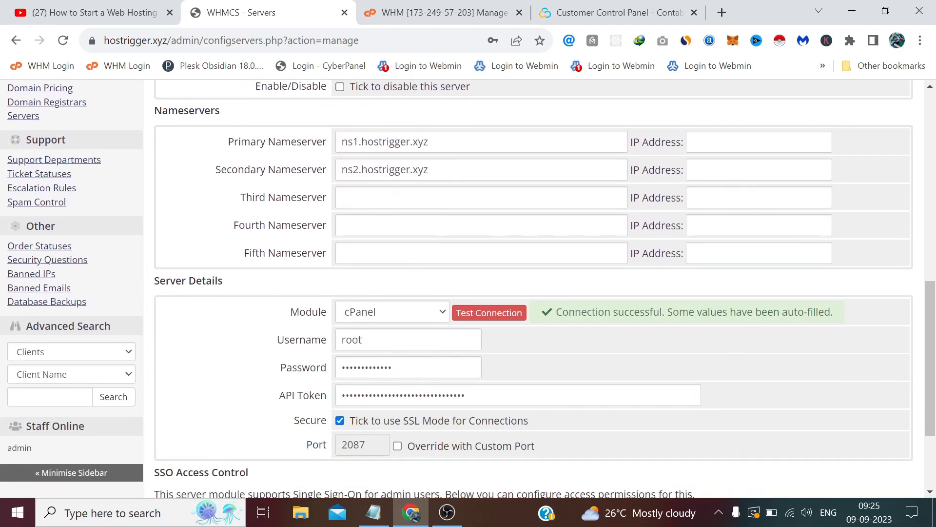
{"action": "scroll", "coordinate": [487, 246], "scroll_direction": "down", "scroll_amount": 1}
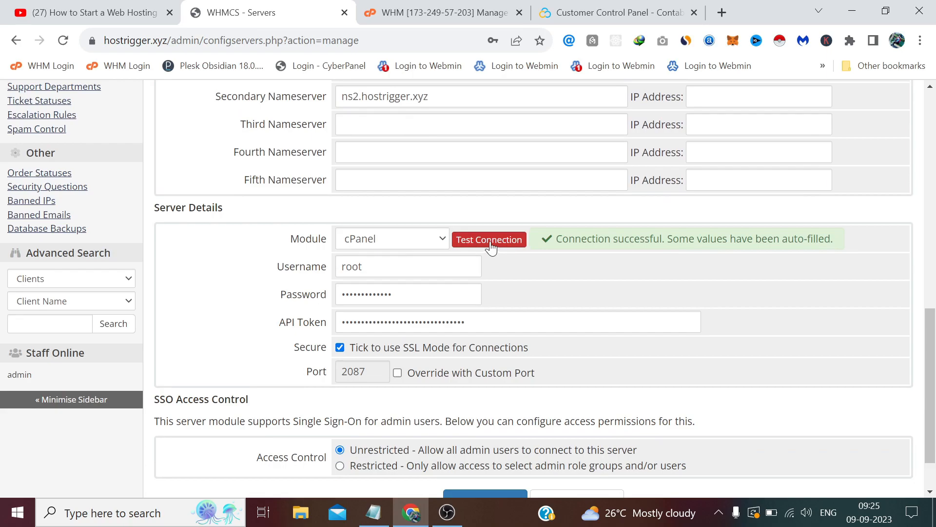
{"action": "left_click", "coordinate": [502, 244]}
{"action": "scroll", "coordinate": [521, 270], "scroll_direction": "down", "scroll_amount": 1}
{"action": "left_click", "coordinate": [484, 445]}
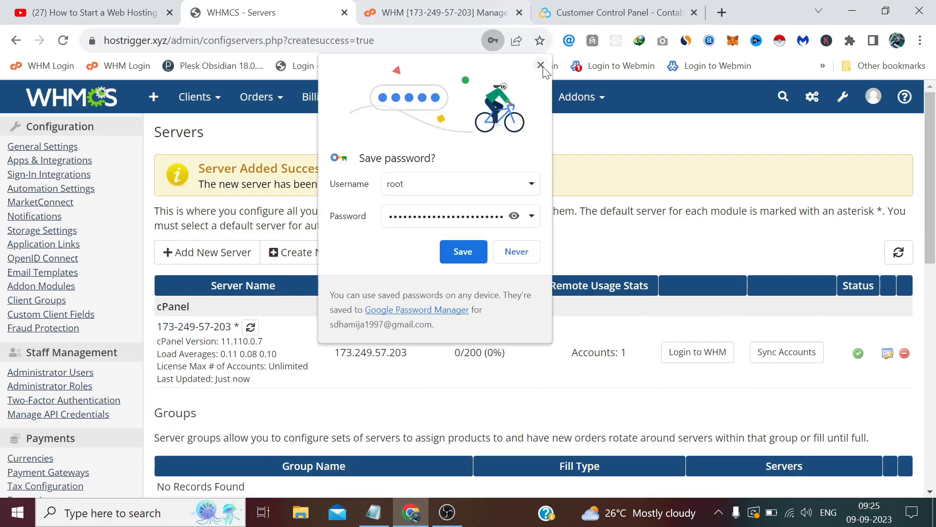
{"action": "left_click", "coordinate": [539, 68]}
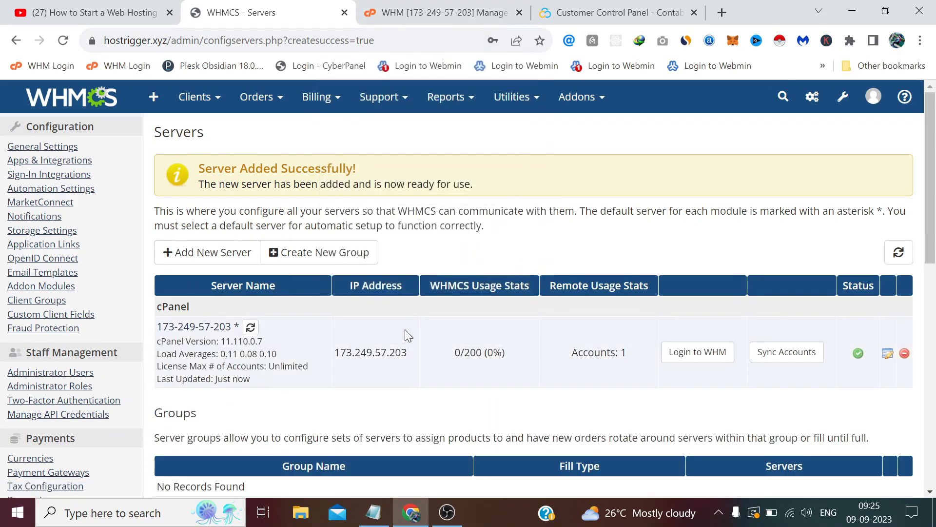
Step: Log out of the WHM root session, close its tab and return to WHMCS
{"action": "left_click", "coordinate": [439, 12]}
{"action": "left_click", "coordinate": [42, 106]}
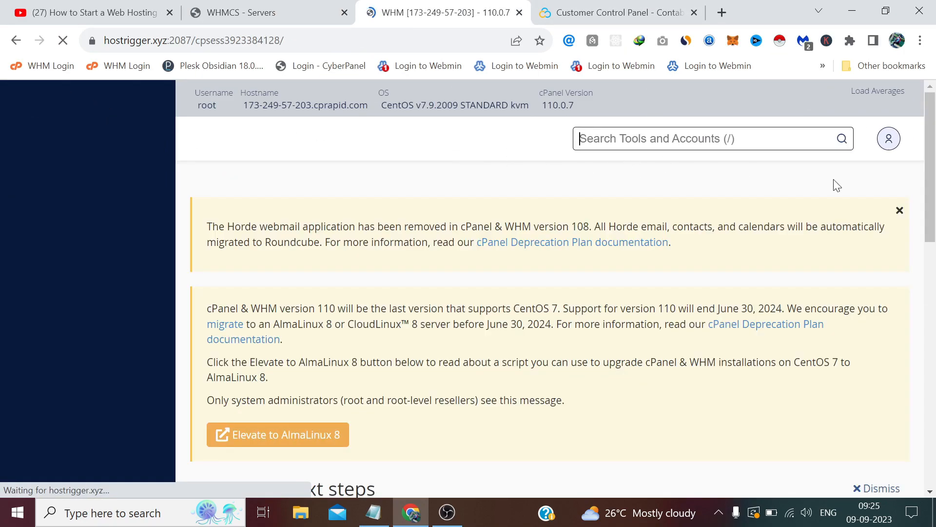
{"action": "left_click", "coordinate": [889, 144]}
{"action": "left_click", "coordinate": [826, 236]}
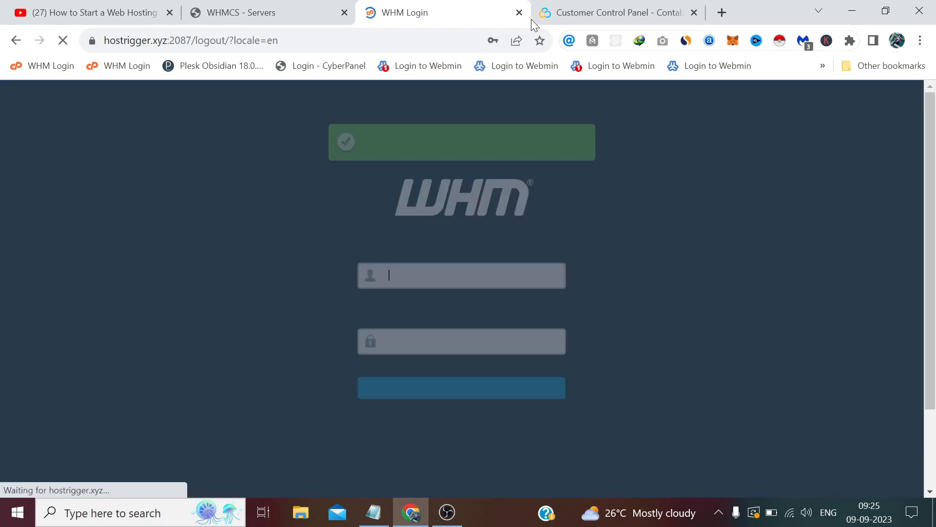
{"action": "left_click", "coordinate": [520, 12]}
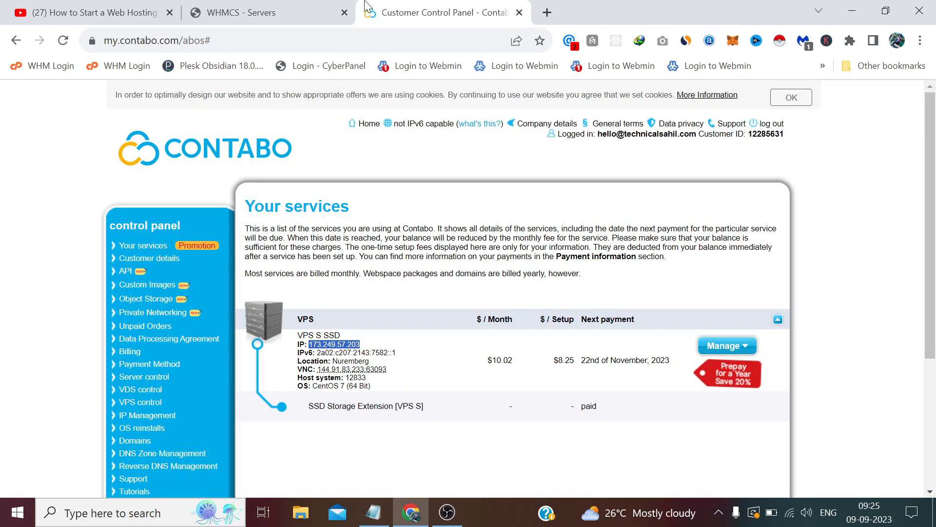
{"action": "left_click", "coordinate": [307, 10]}
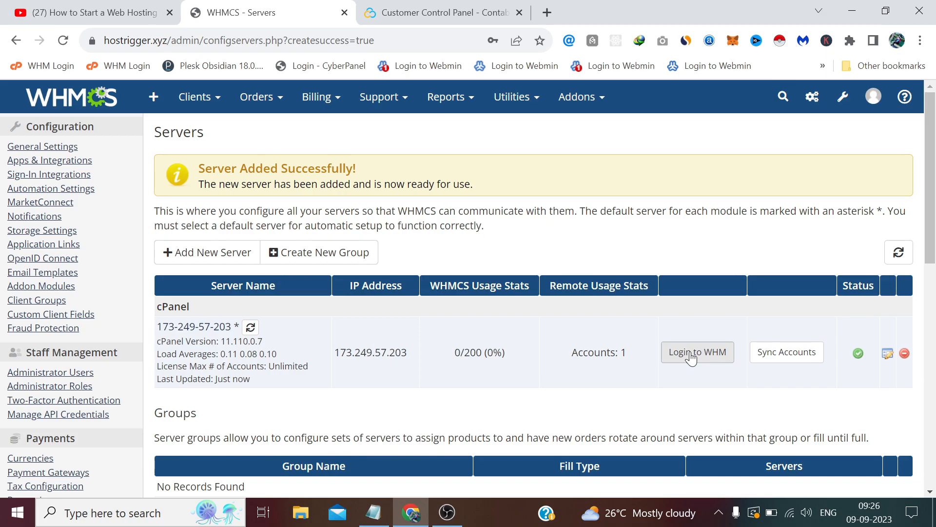
Step: Open a root WHM session from the server's Login to WHM link, bypassing the certificate warning
{"action": "left_click", "coordinate": [691, 356]}
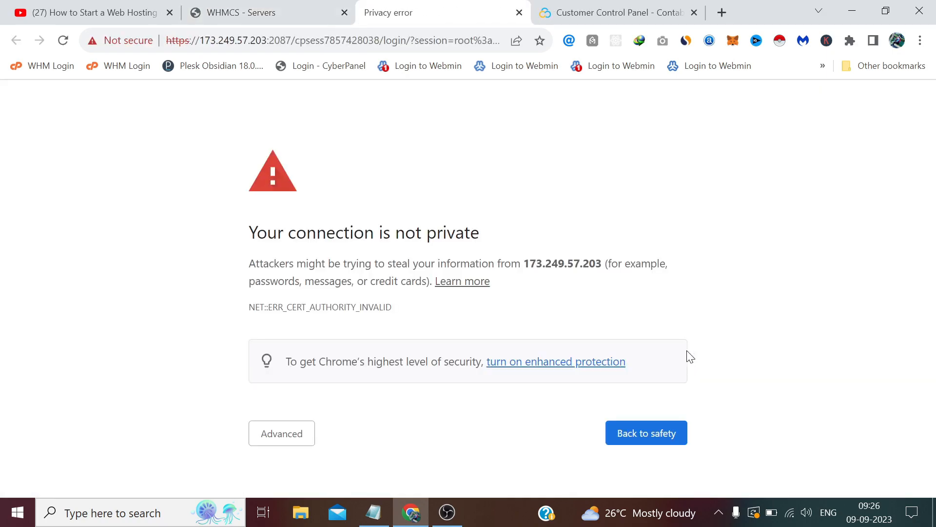
{"action": "left_click", "coordinate": [285, 429]}
{"action": "scroll", "coordinate": [285, 429], "scroll_direction": "down", "scroll_amount": 2}
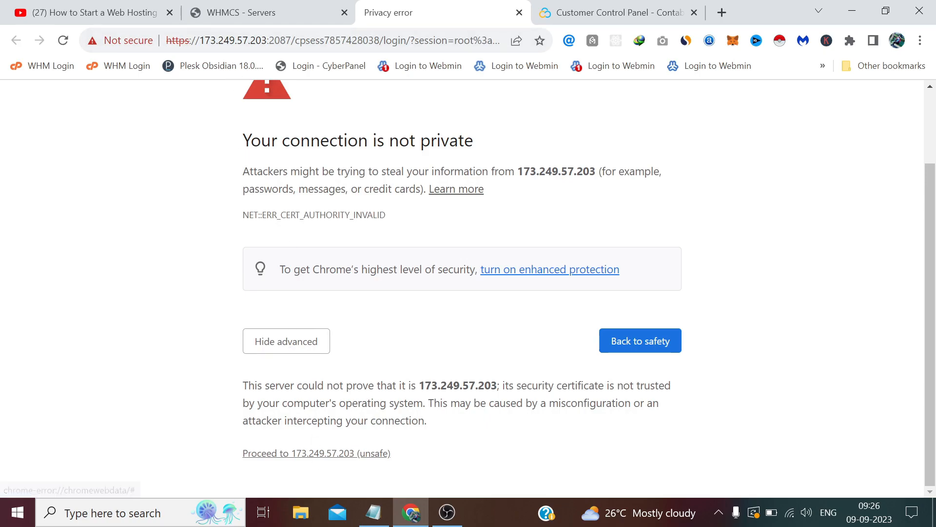
{"action": "left_click", "coordinate": [326, 455]}
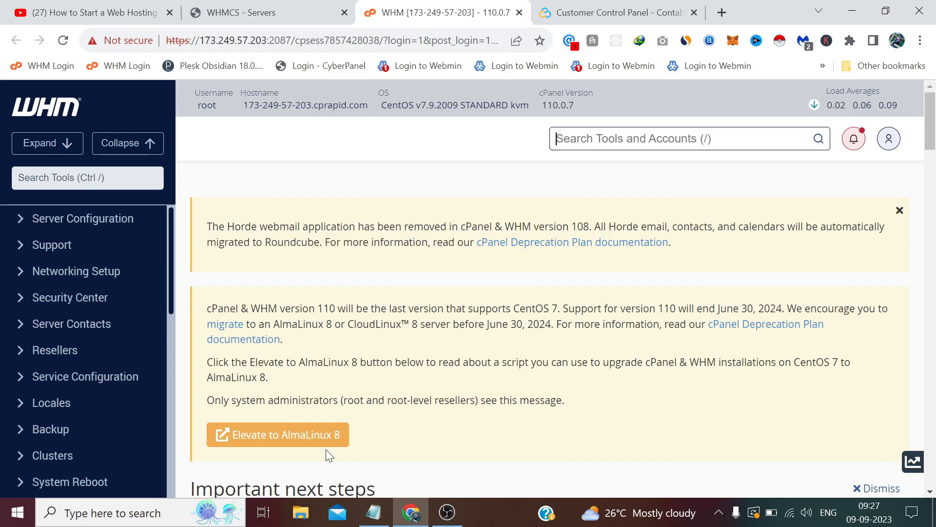
Step: Check the WHM dashboard, then return to the WHMCS Servers list
{"action": "left_click", "coordinate": [285, 6]}
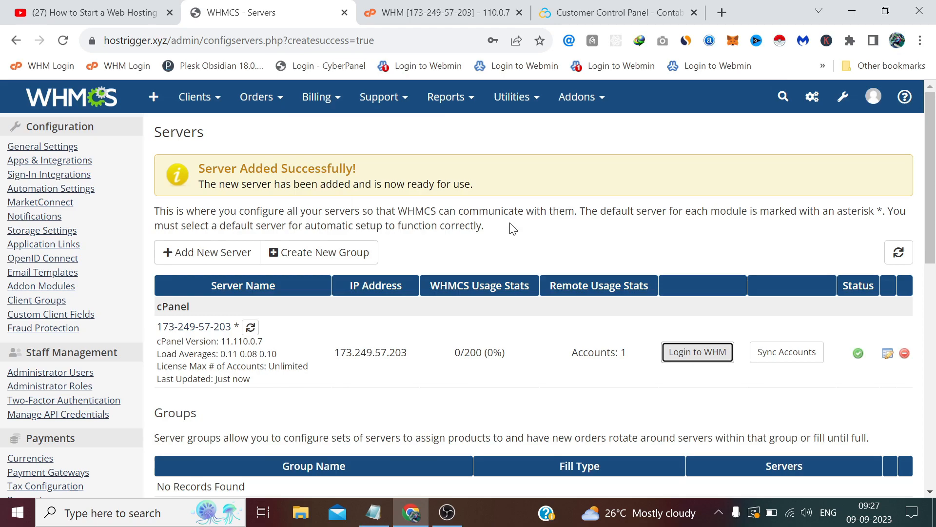
{"action": "left_click", "coordinate": [450, 6]}
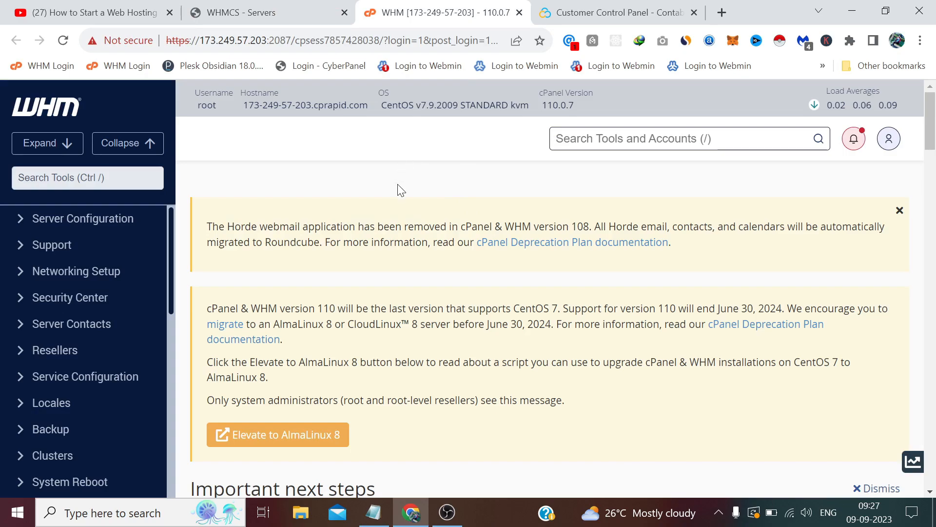
{"action": "left_click", "coordinate": [273, 12]}
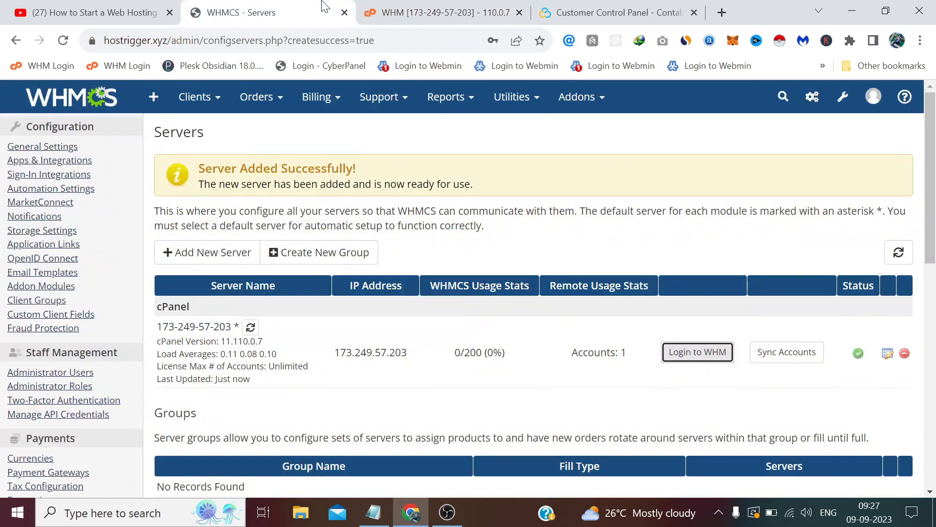